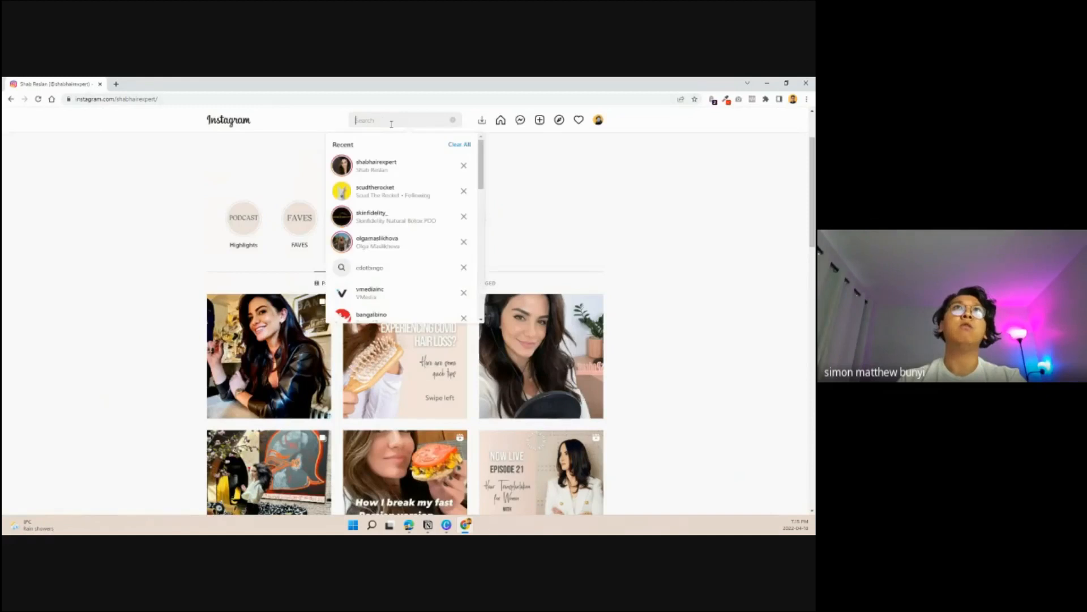
- Open the VC investor's profile from the recent searches and view the "Fundraising Deck by Design" carousel post
{"action": "left_click", "coordinate": [399, 243]}
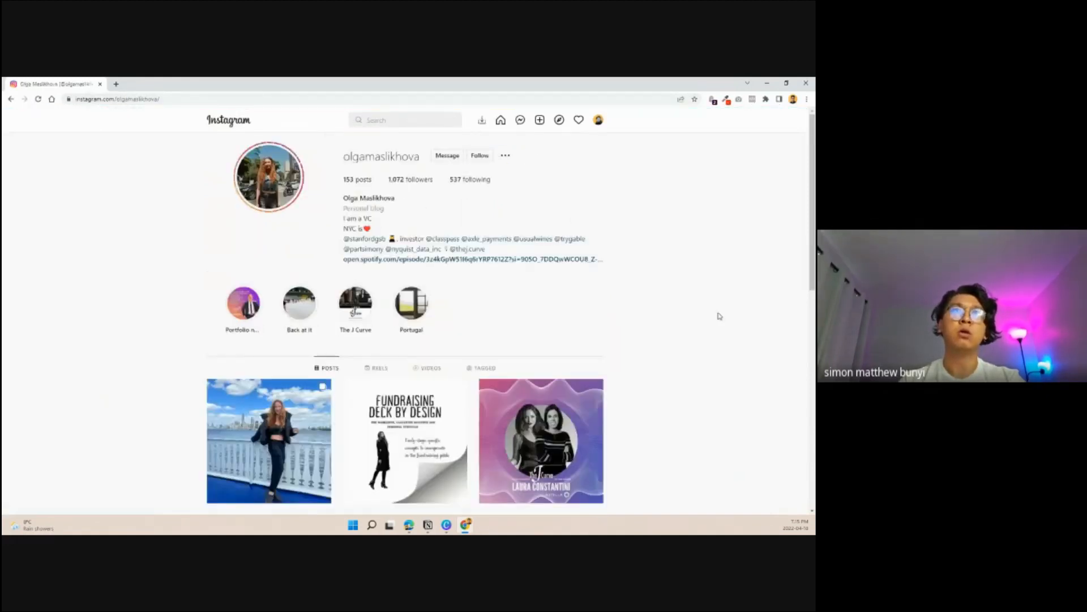
{"action": "scroll", "coordinate": [716, 315], "scroll_direction": "down", "scroll_amount": 2}
{"action": "scroll", "coordinate": [357, 503], "scroll_direction": "down", "scroll_amount": 1}
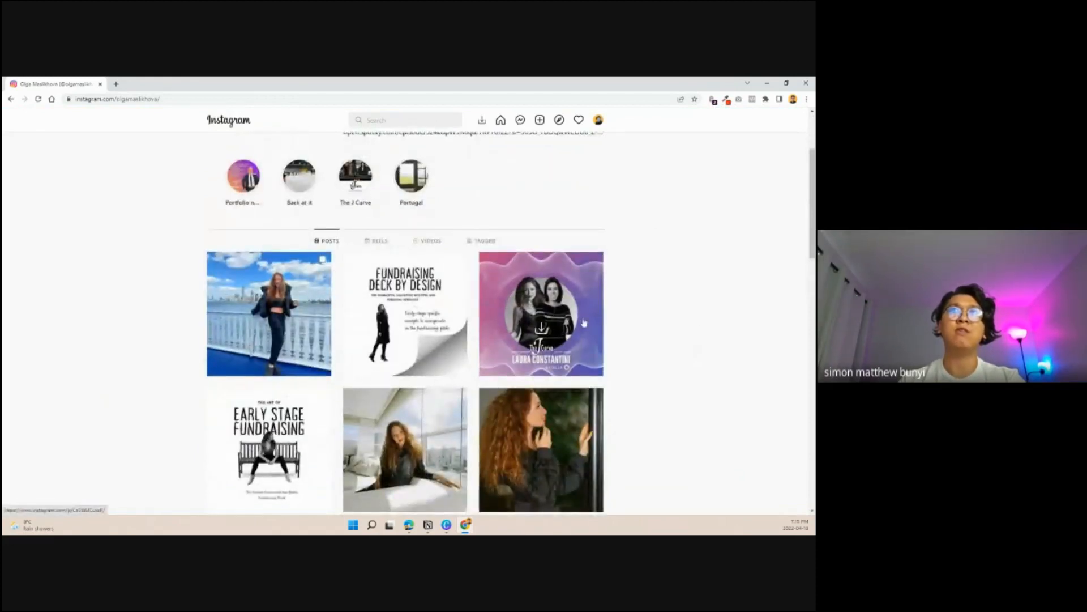
{"action": "scroll", "coordinate": [618, 328], "scroll_direction": "down", "scroll_amount": 1}
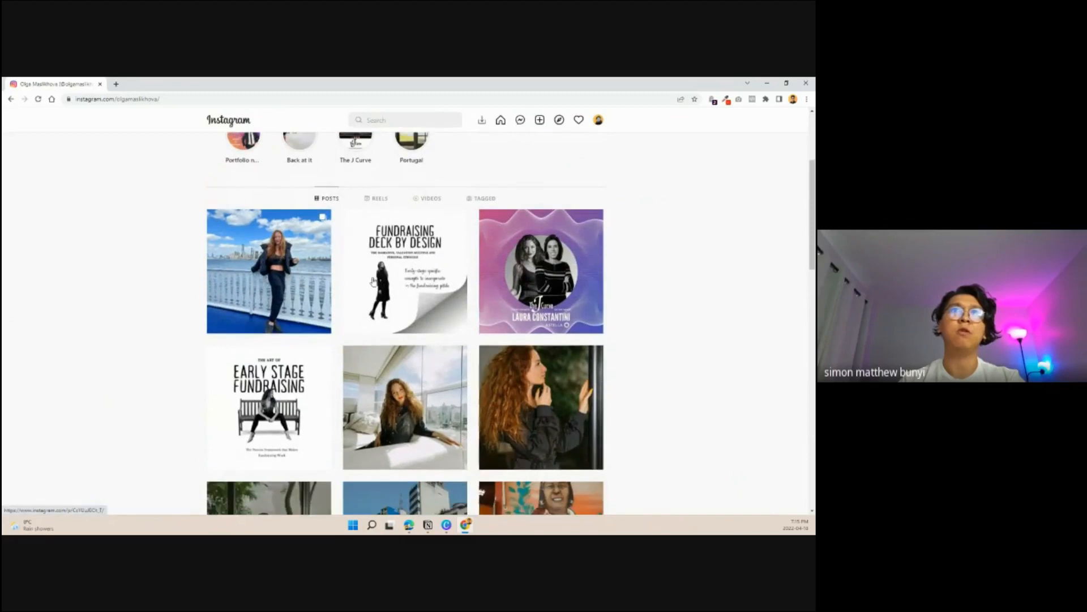
{"action": "left_click", "coordinate": [401, 263]}
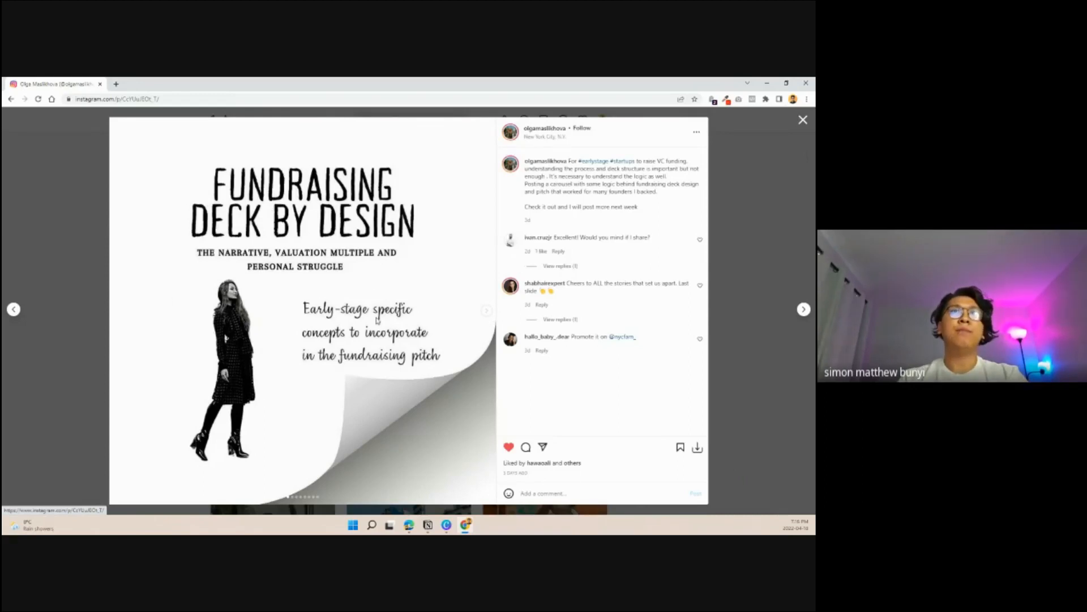
- Page through the "Fundraising Deck by Design" carousel to its last slide, examining the layout and continuity of the slides
{"action": "left_click", "coordinate": [489, 315]}
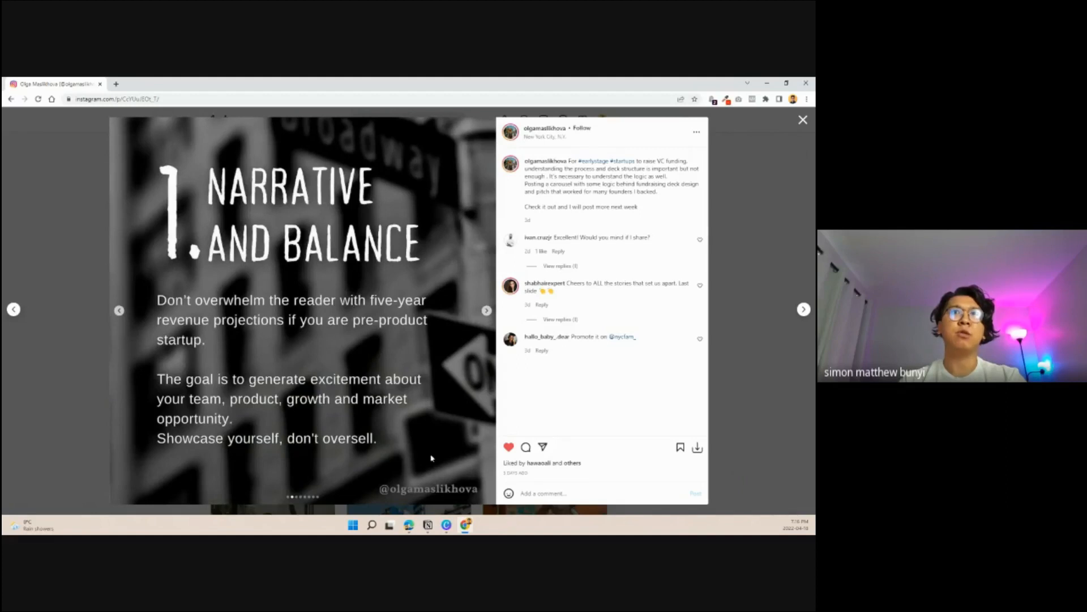
{"action": "left_click", "coordinate": [488, 315]}
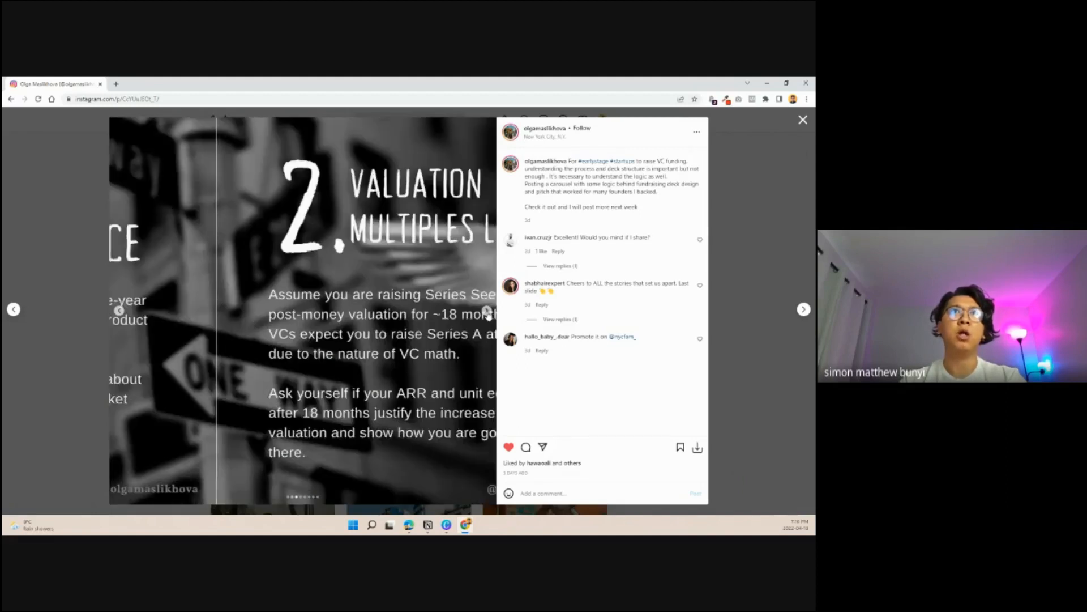
{"action": "left_click", "coordinate": [488, 315]}
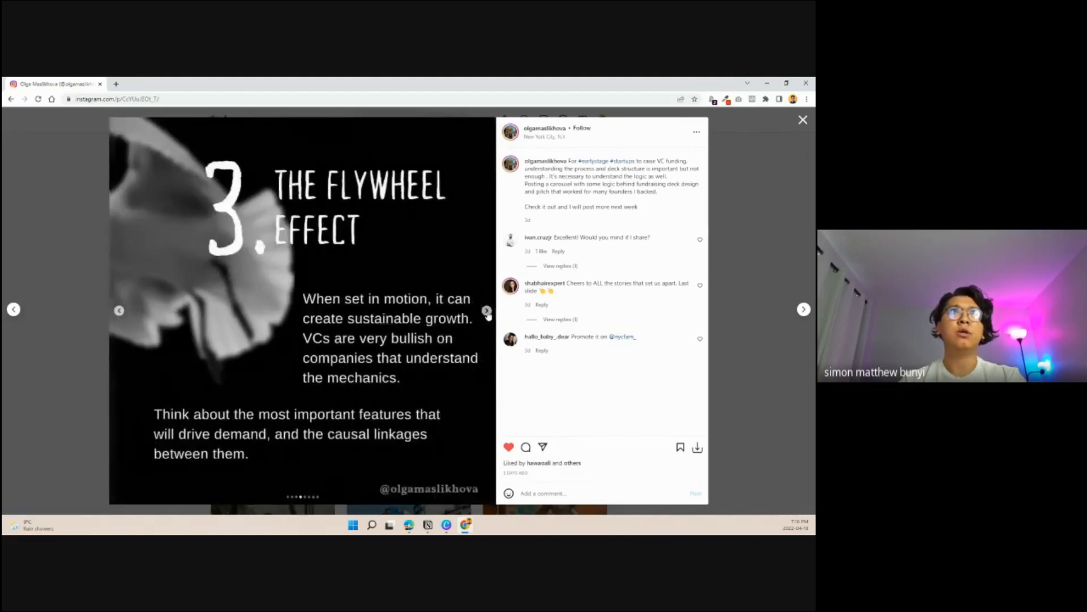
{"action": "left_click", "coordinate": [124, 315]}
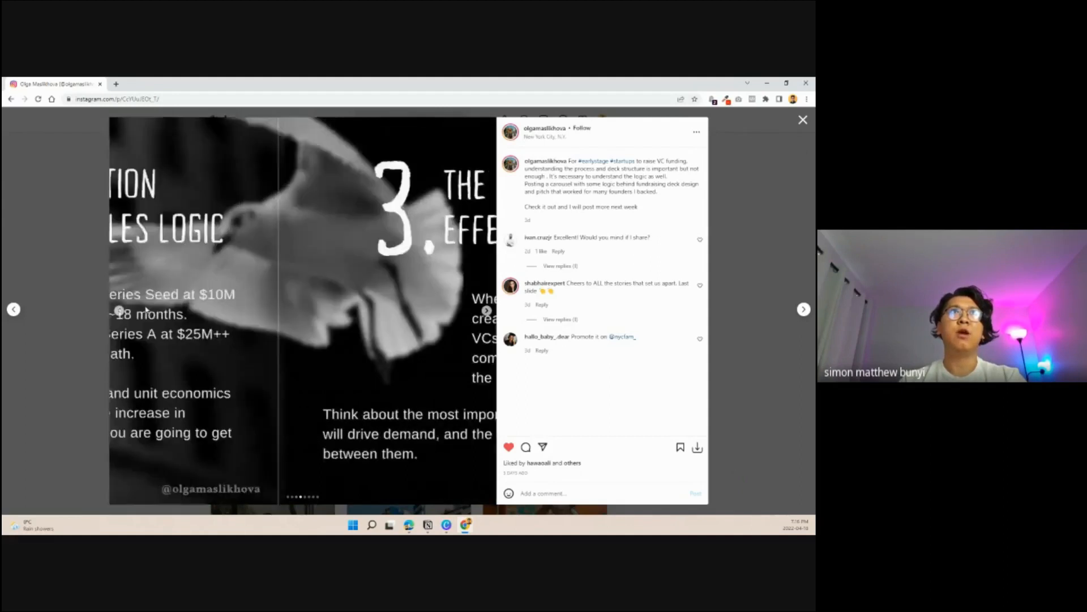
{"action": "left_click", "coordinate": [488, 315]}
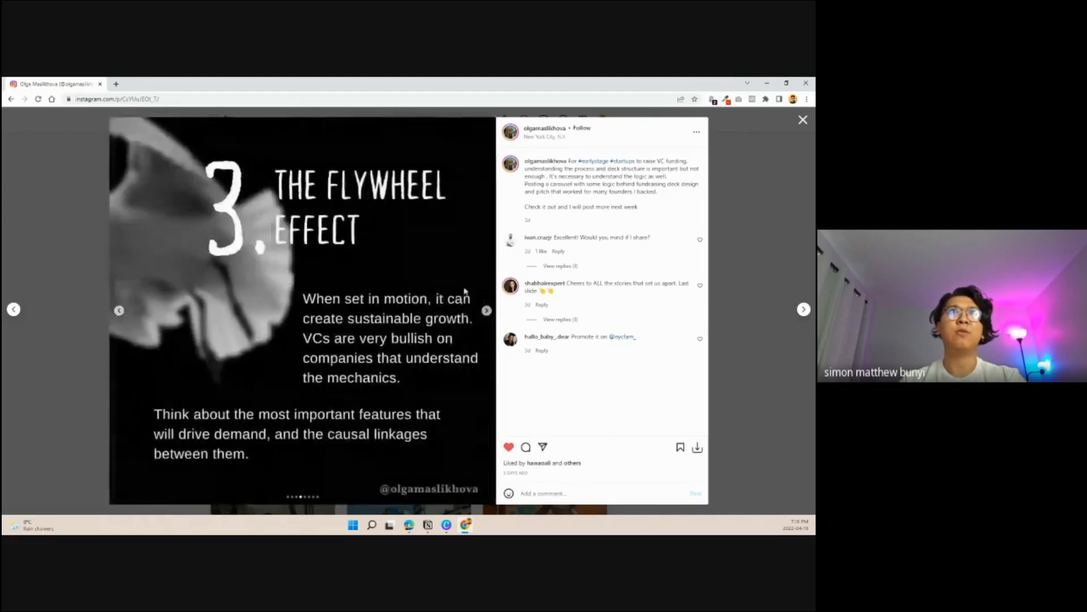
{"action": "left_click", "coordinate": [487, 312]}
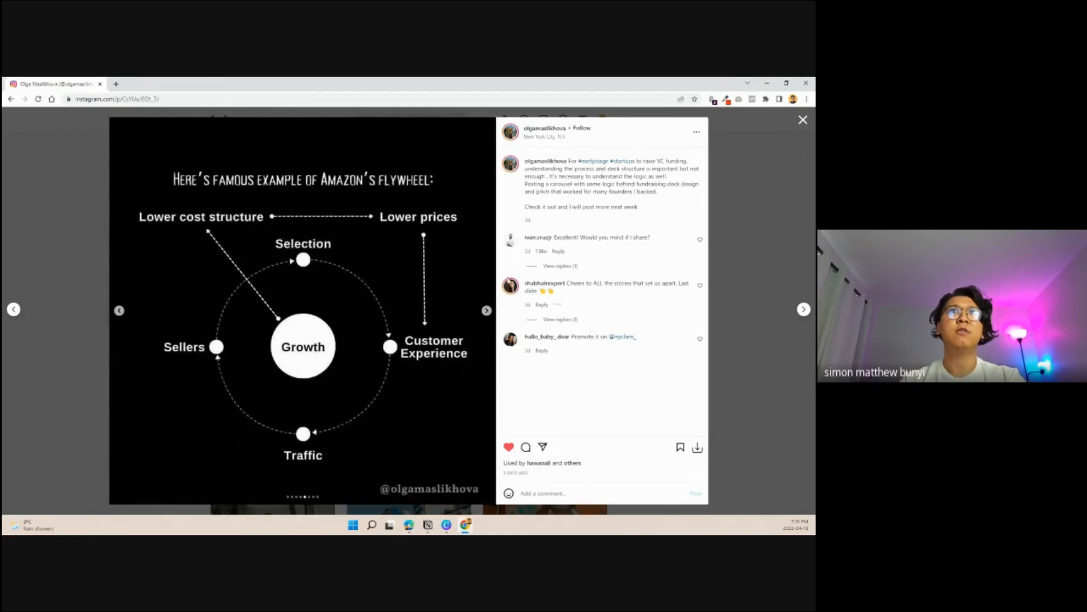
{"action": "left_click", "coordinate": [488, 310]}
{"action": "left_click", "coordinate": [489, 310]}
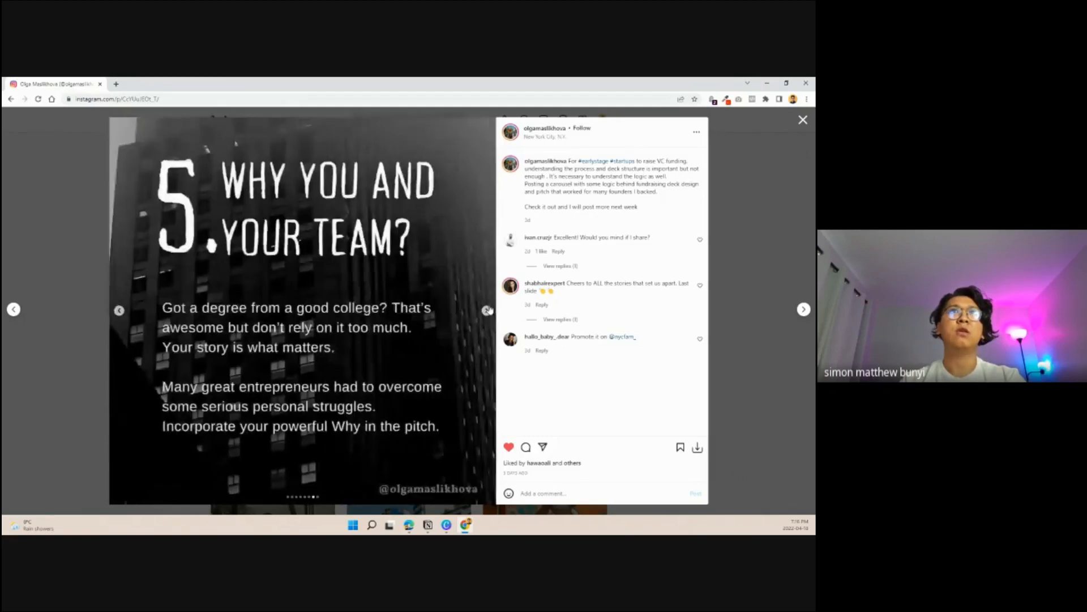
{"action": "left_click", "coordinate": [489, 310]}
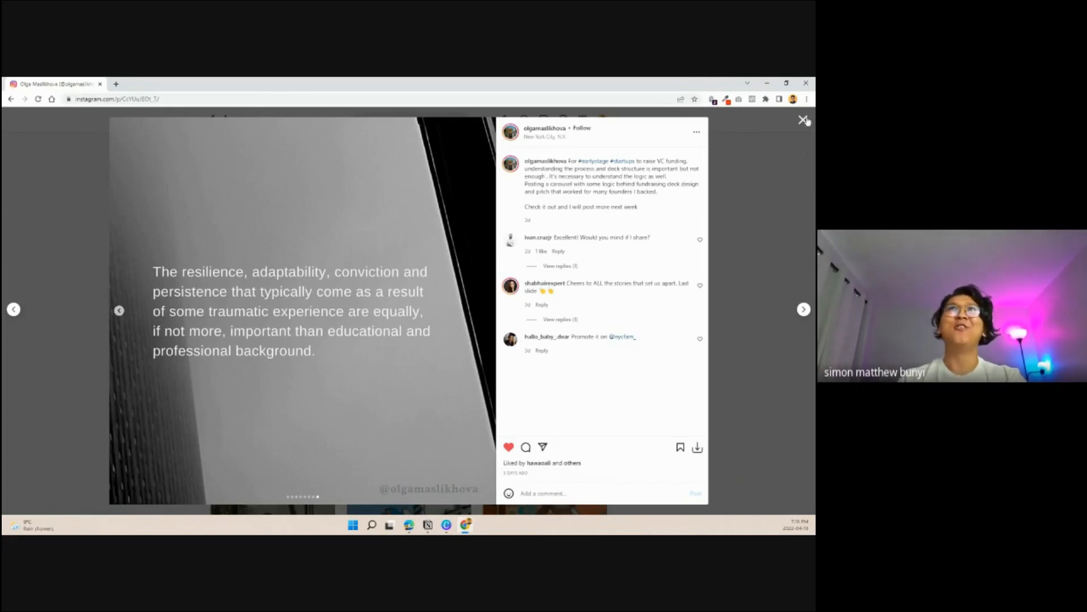
- Switch to the carousel template in Canva and check its custom width and height in the resize options
{"action": "left_click", "coordinate": [769, 84]}
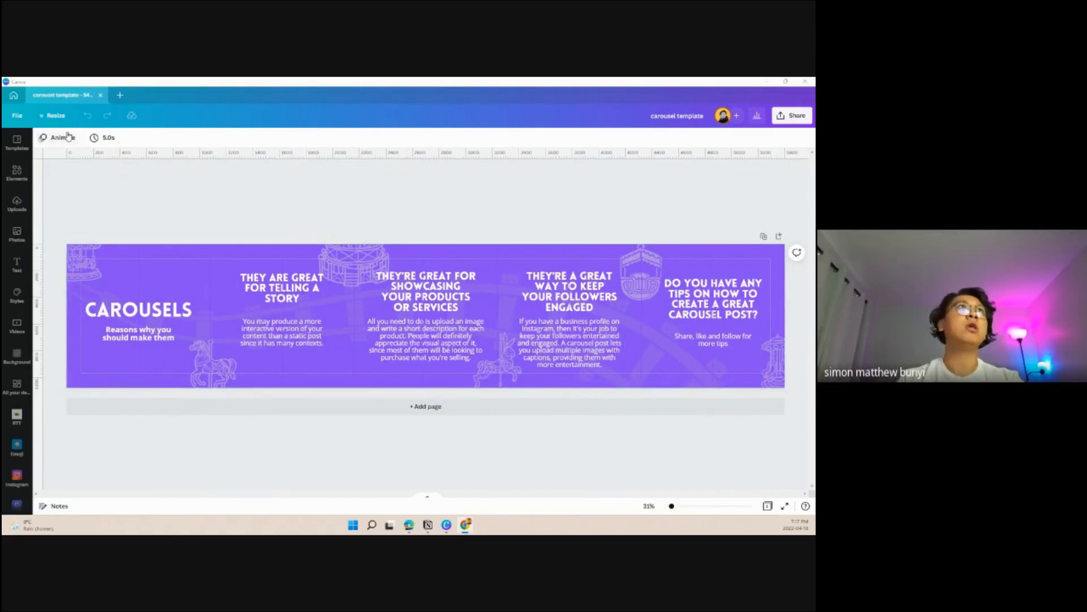
{"action": "left_click", "coordinate": [61, 116]}
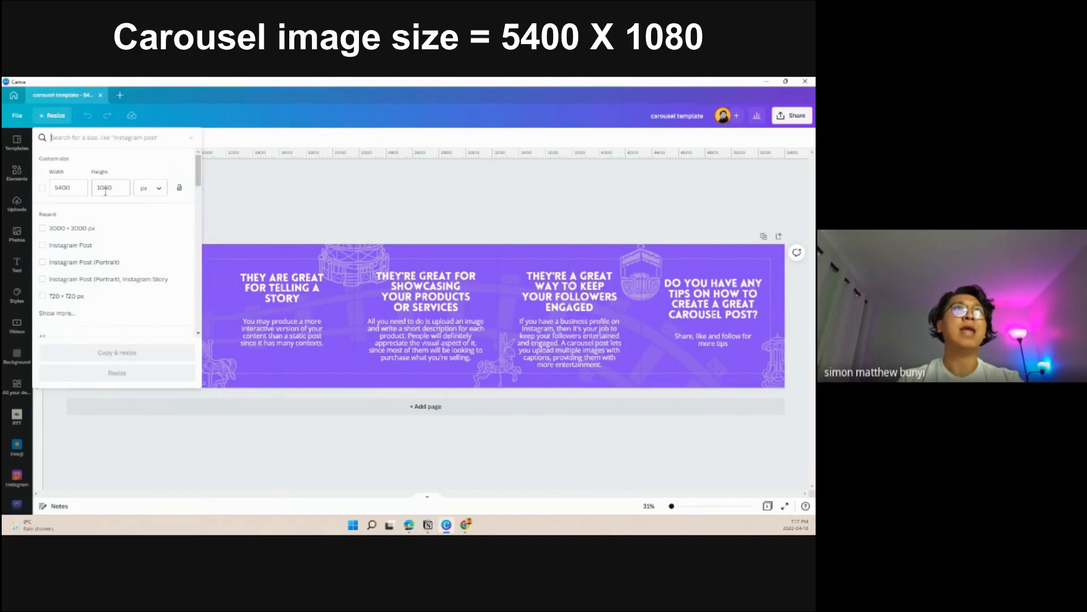
{"action": "left_click", "coordinate": [427, 187]}
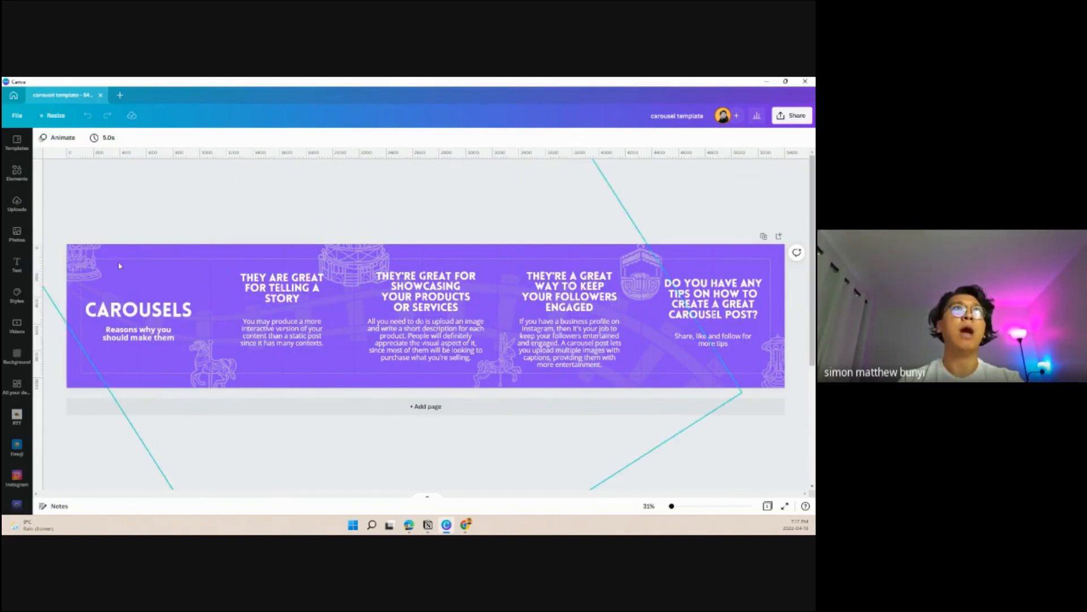
{"action": "left_click", "coordinate": [52, 115]}
{"action": "left_click", "coordinate": [279, 214]}
- Hide the rulers and guides and the margins on the carousel template
{"action": "left_click", "coordinate": [17, 116]}
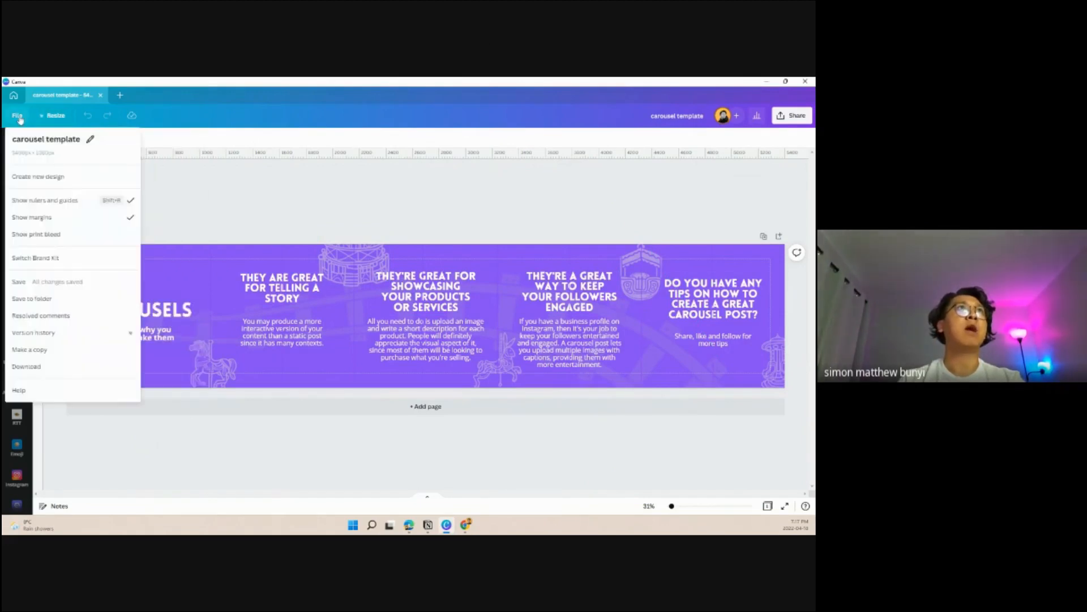
{"action": "left_click", "coordinate": [104, 202]}
{"action": "left_click", "coordinate": [16, 119]}
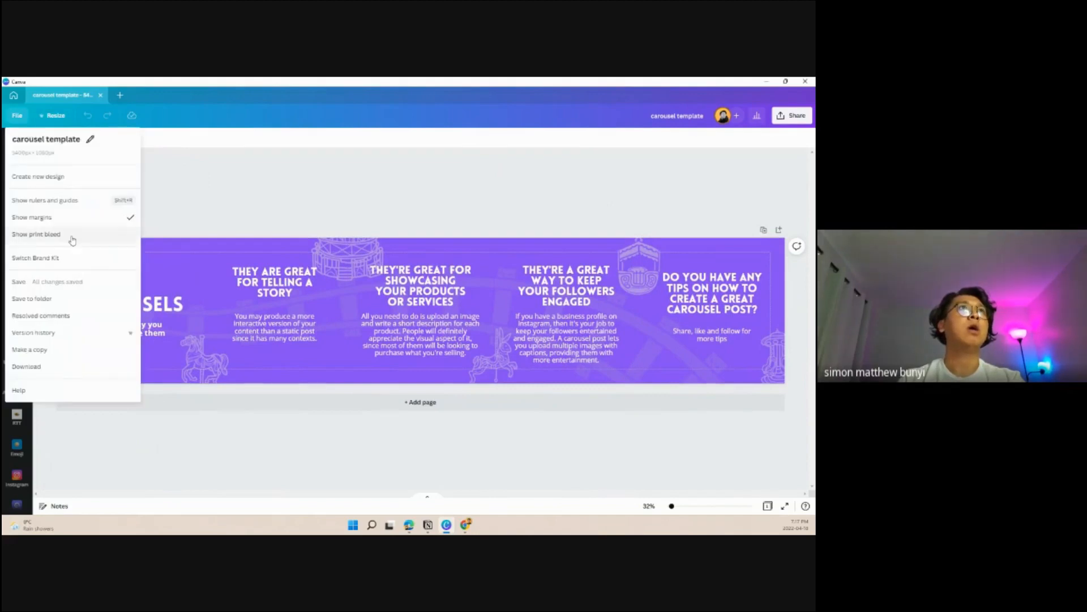
{"action": "left_click", "coordinate": [68, 218]}
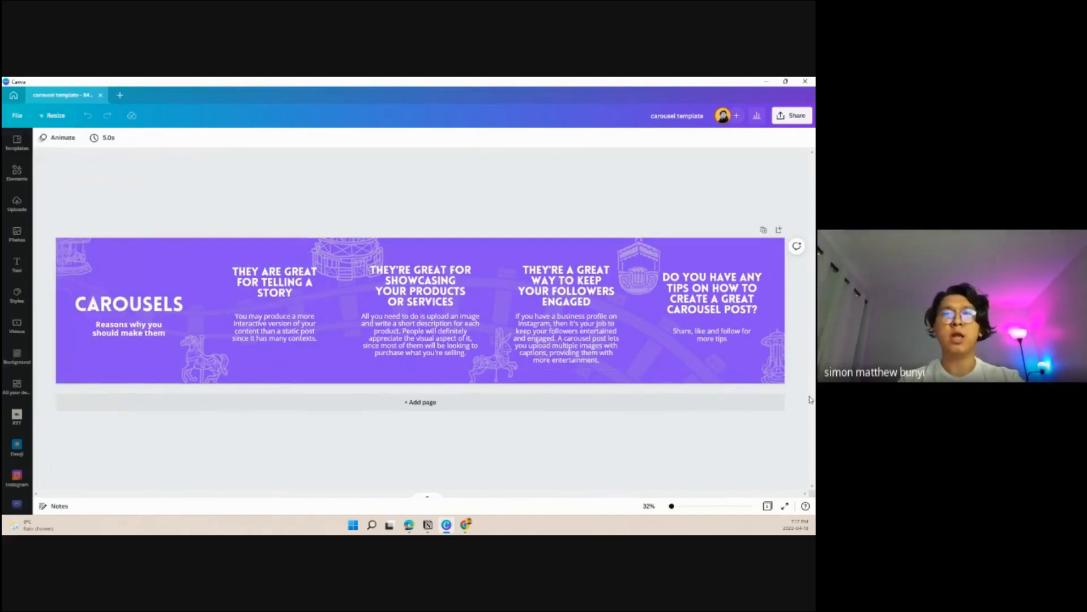
- Show the rulers and guides and the margins on the carousel template again
{"action": "left_click", "coordinate": [16, 118]}
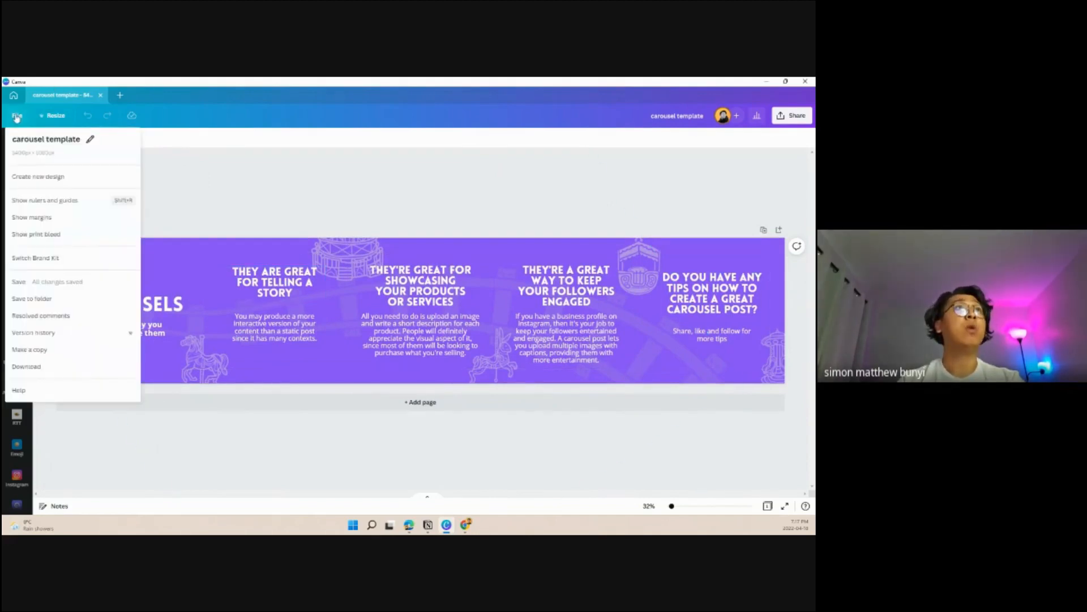
{"action": "left_click", "coordinate": [80, 201]}
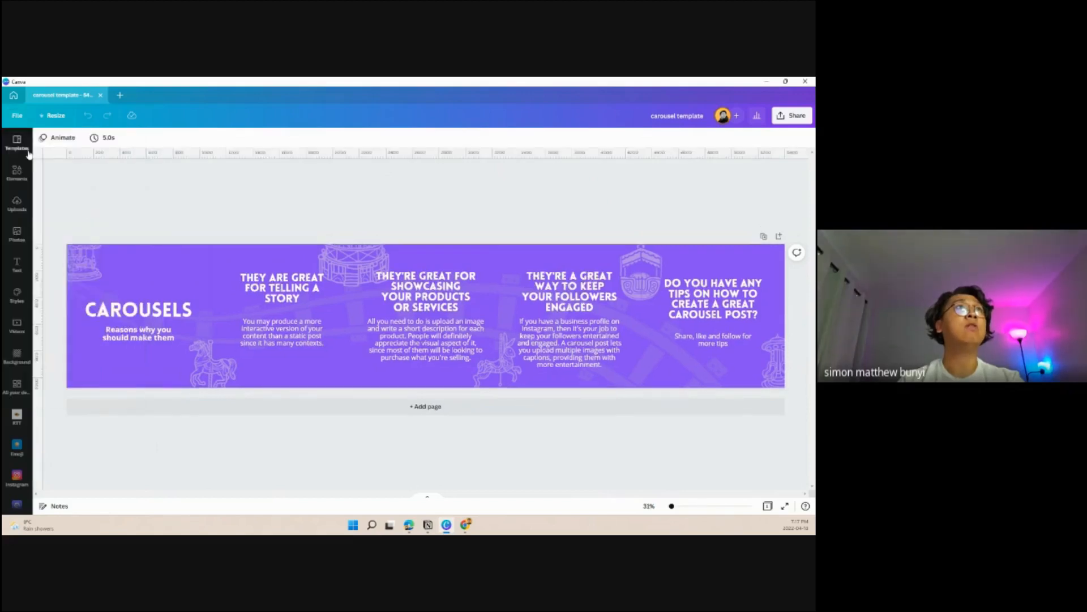
{"action": "left_click", "coordinate": [17, 115]}
{"action": "left_click", "coordinate": [61, 219]}
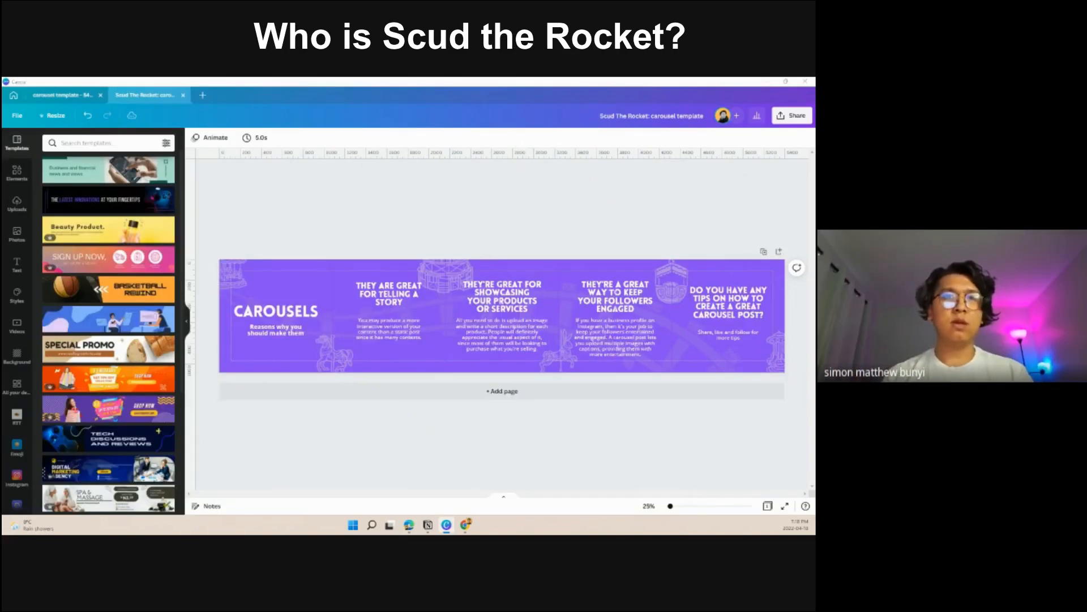
- Switch from Canva past the Scud The Rocket Instagram profile to Jasper and open its dashboard
{"action": "left_click_drag", "start_coordinate": [310, 534], "coordinate": [272, 78]}
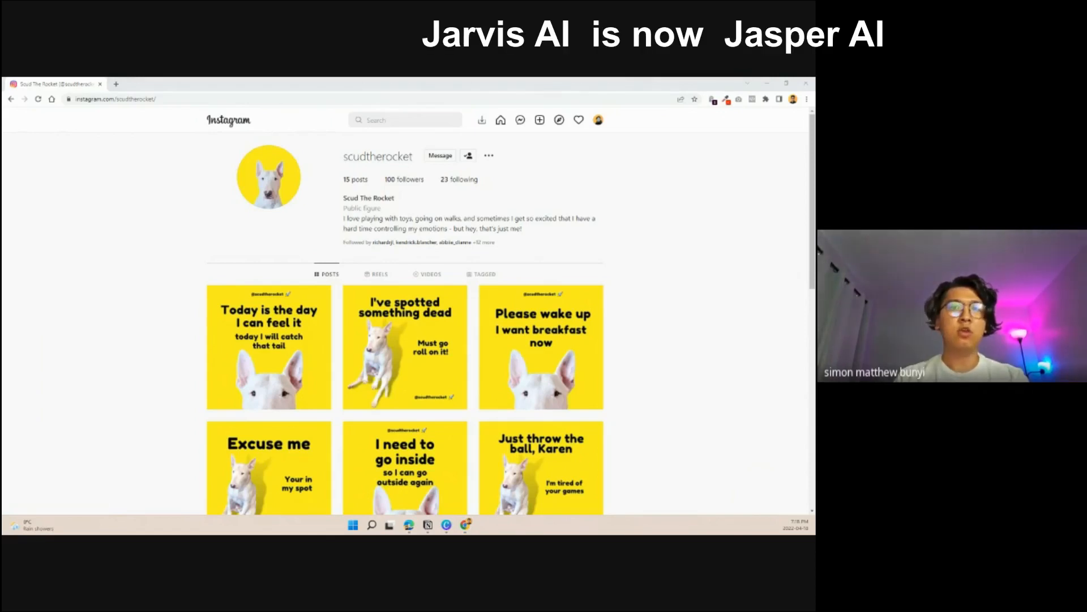
{"action": "left_click_drag", "start_coordinate": [474, 532], "coordinate": [473, 129]}
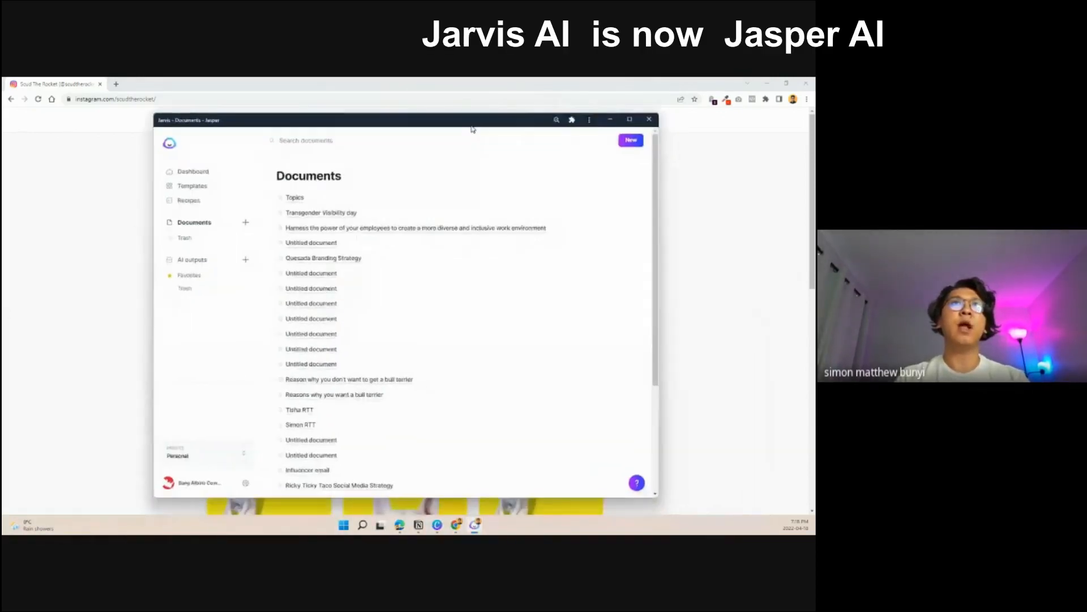
{"action": "left_click", "coordinate": [203, 171]}
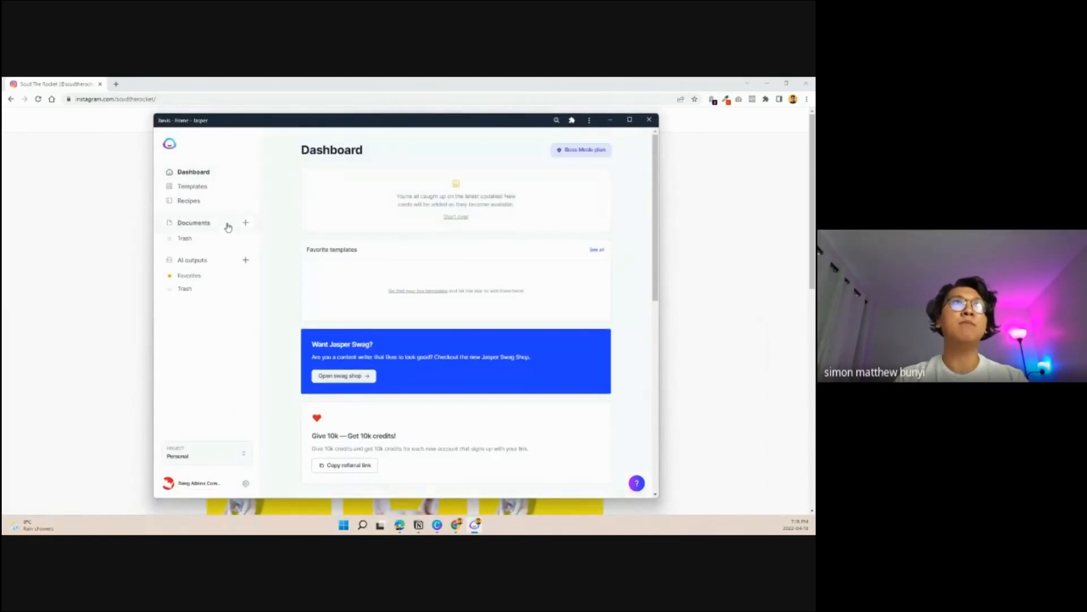
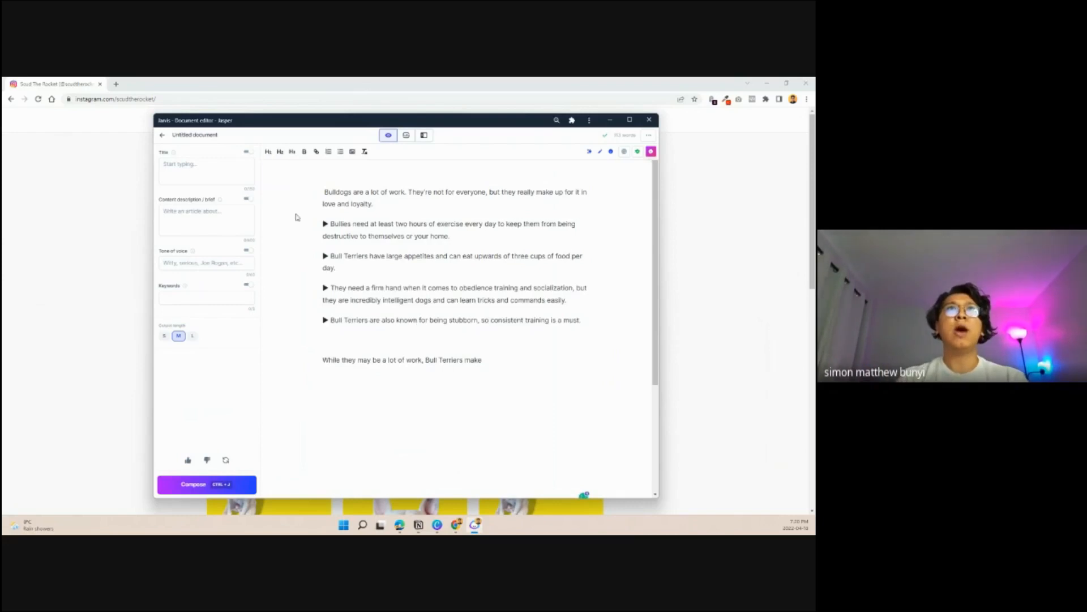
- Replace the unfinished closing line in the Jasper document with the prompt "Write a CTA or question based on the above" and generate the question
{"action": "left_click_drag", "start_coordinate": [559, 301], "coordinate": [322, 224]}
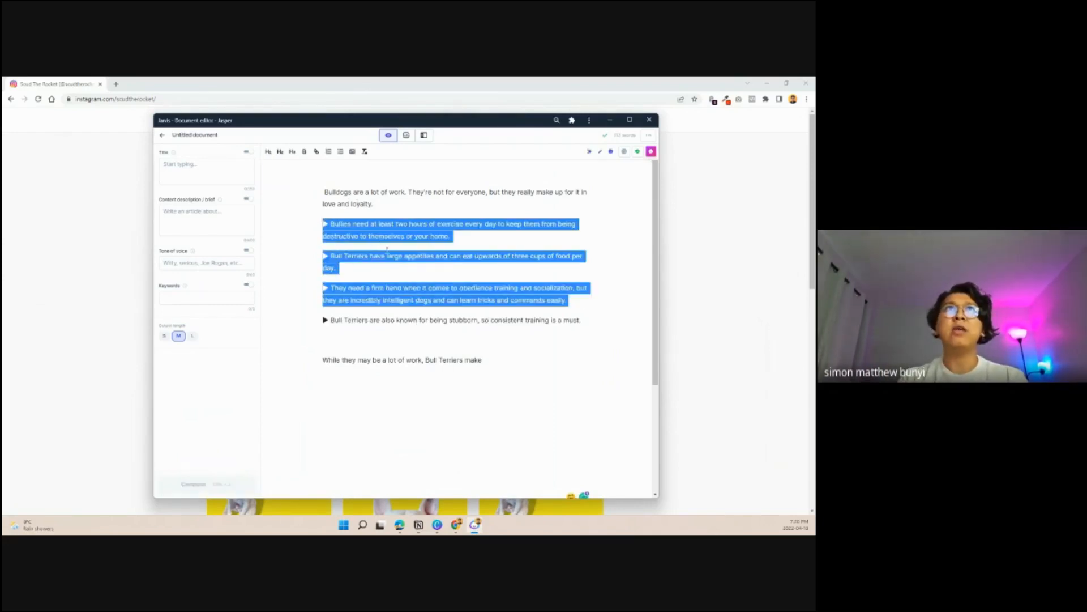
{"action": "left_click", "coordinate": [399, 250]}
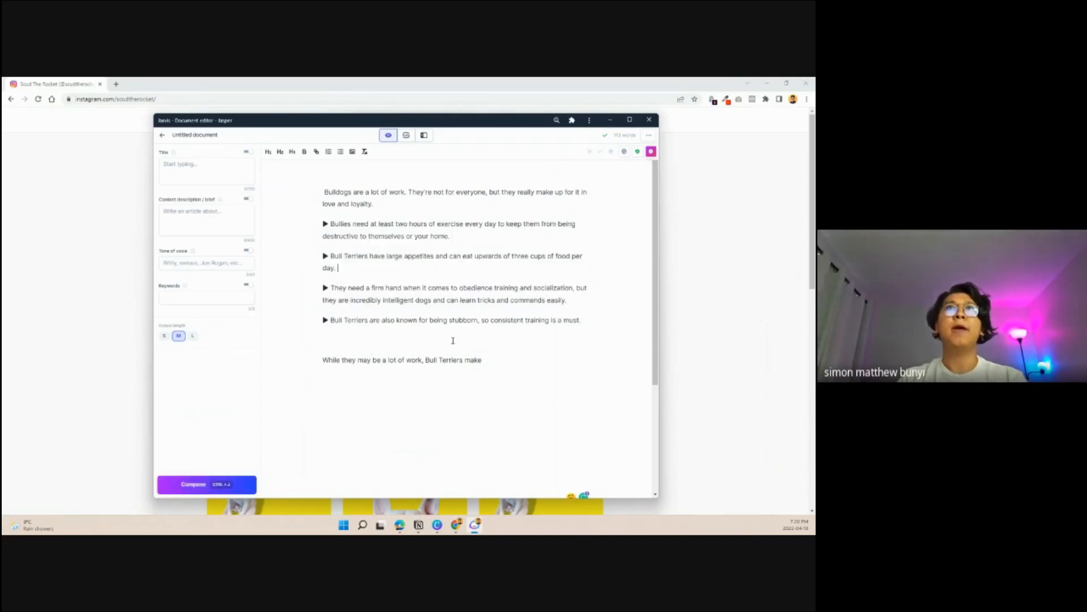
{"action": "left_click_drag", "start_coordinate": [490, 358], "coordinate": [319, 363]}
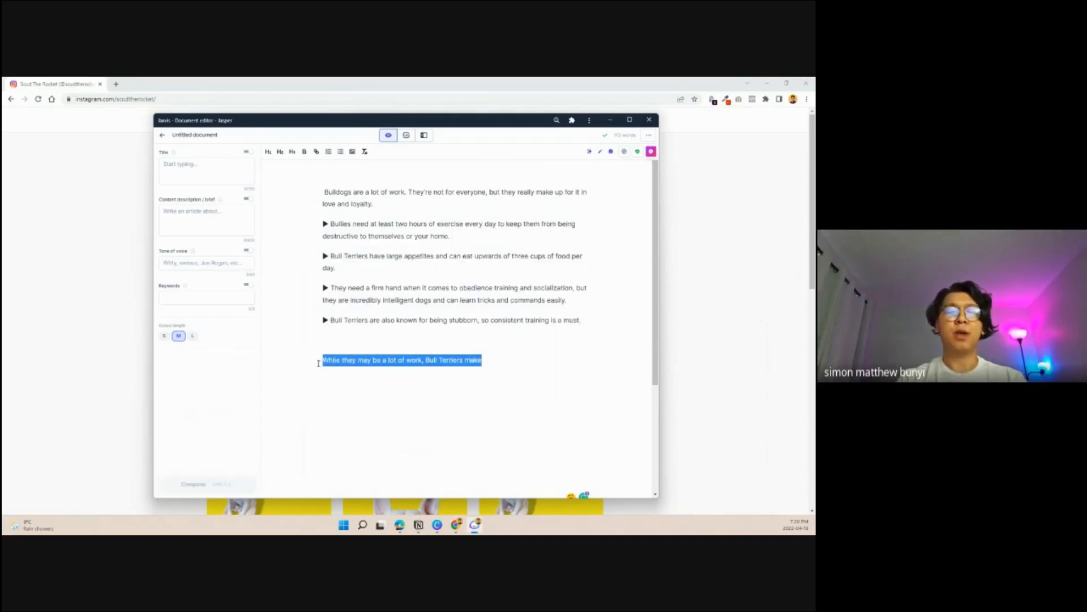
{"action": "key", "text": "BackSpace"}
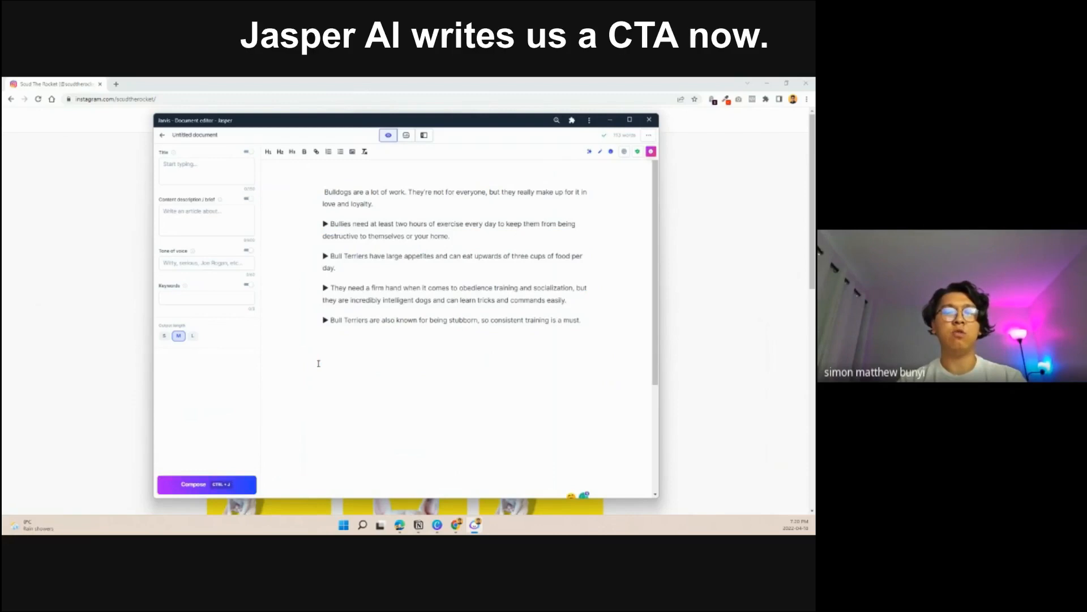
{"action": "type", "text": "Write a CTA"}
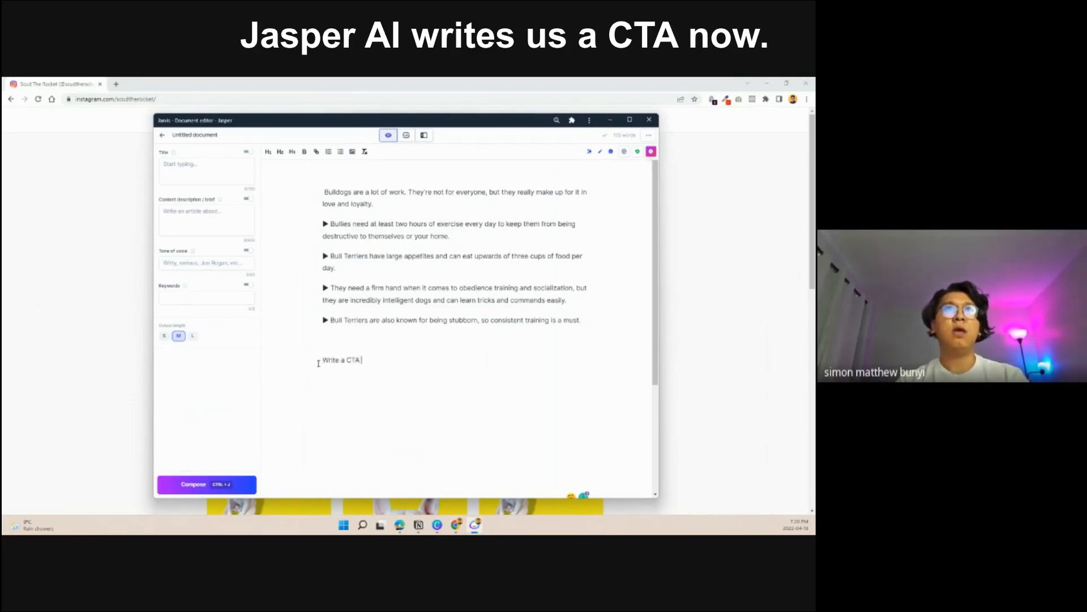
{"action": "type", "text": " or question"}
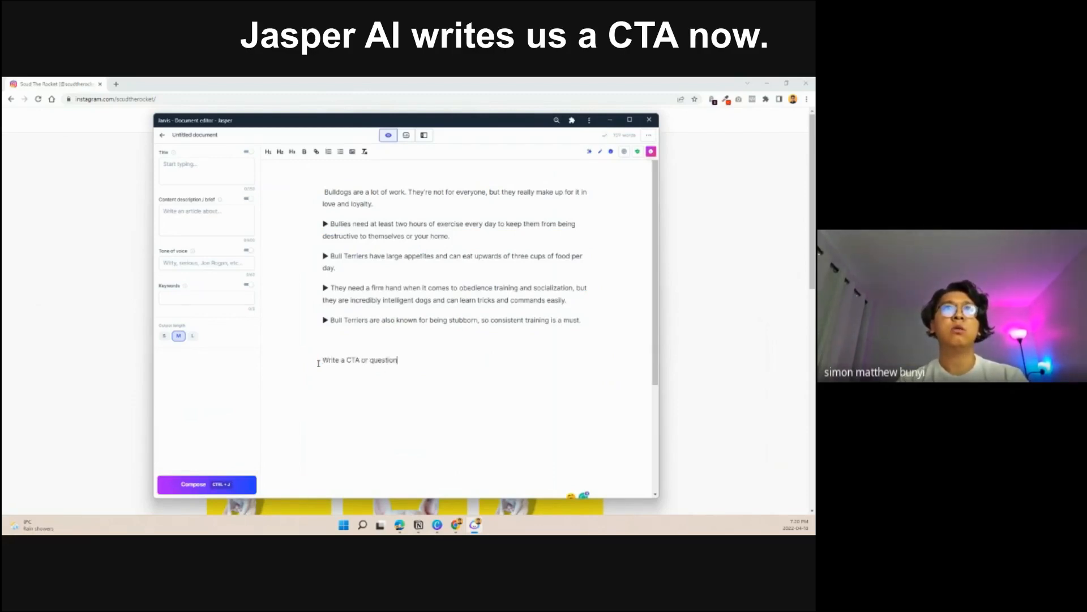
{"action": "type", "text": " based on the above"}
{"action": "key", "text": "ctrl+Return"}
{"action": "left_click_drag", "start_coordinate": [518, 403], "coordinate": [323, 401]}
{"action": "left_click", "coordinate": [505, 391]}
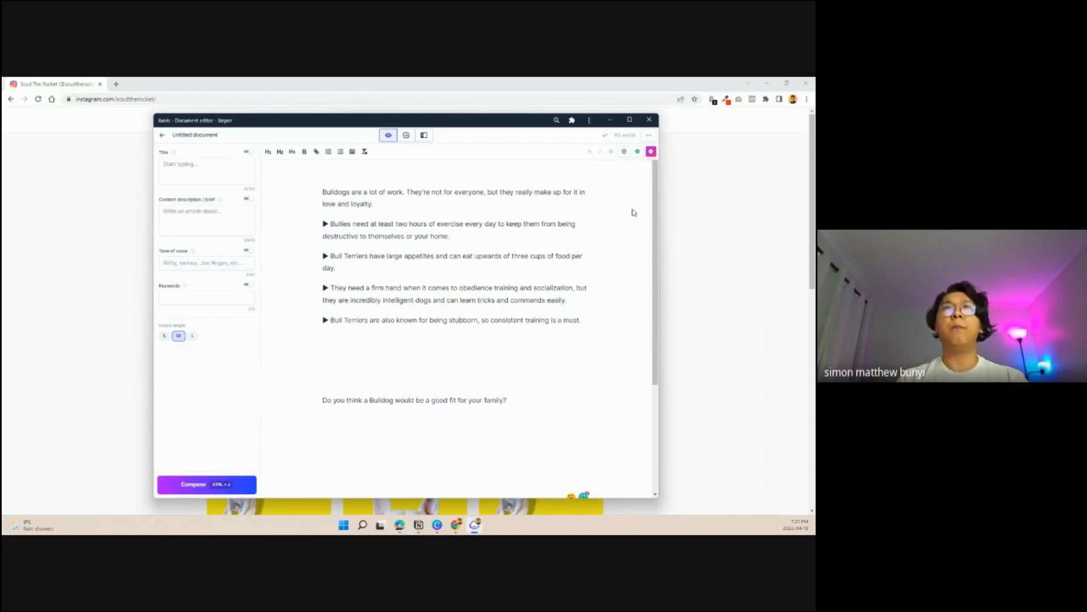
- Switch to the Scud The Rocket carousel in Canva and add a yellow second page with the round bull terrier photo on its first slide
{"action": "left_click", "coordinate": [437, 525]}
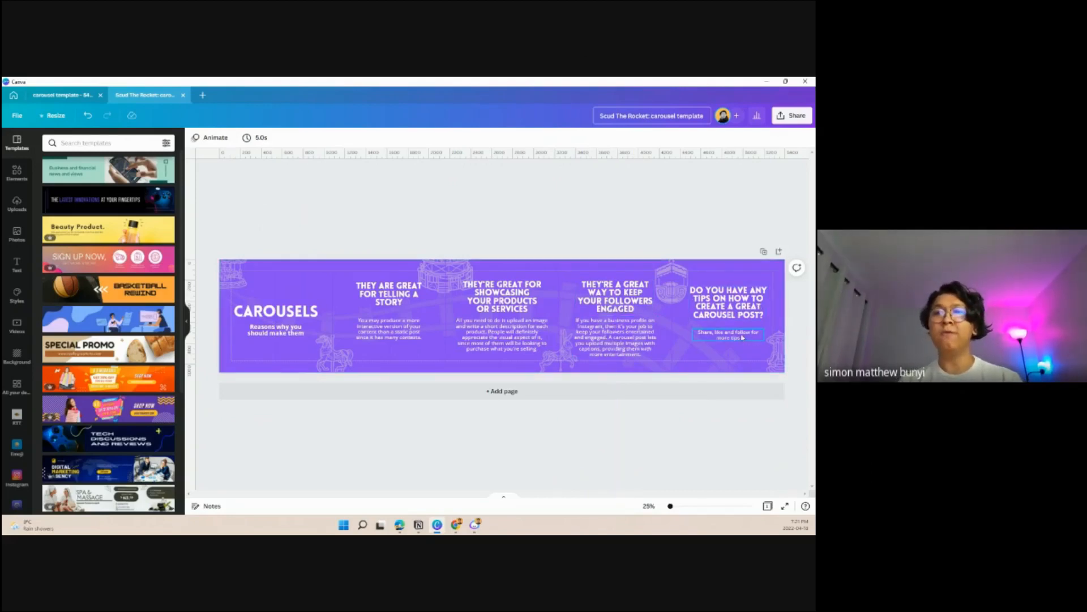
{"action": "left_click", "coordinate": [697, 202]}
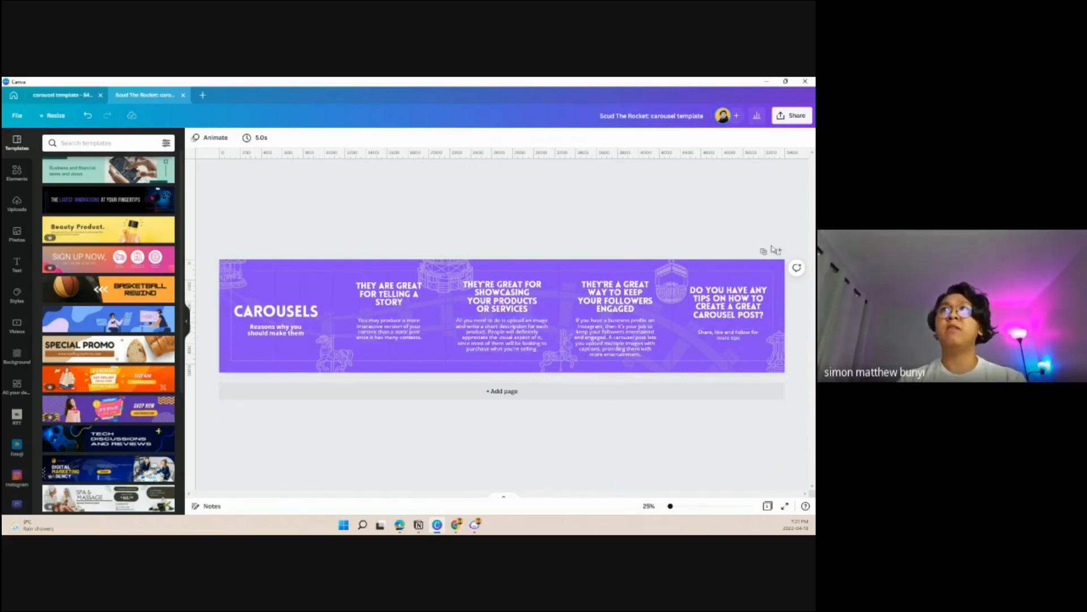
{"action": "left_click", "coordinate": [502, 391]}
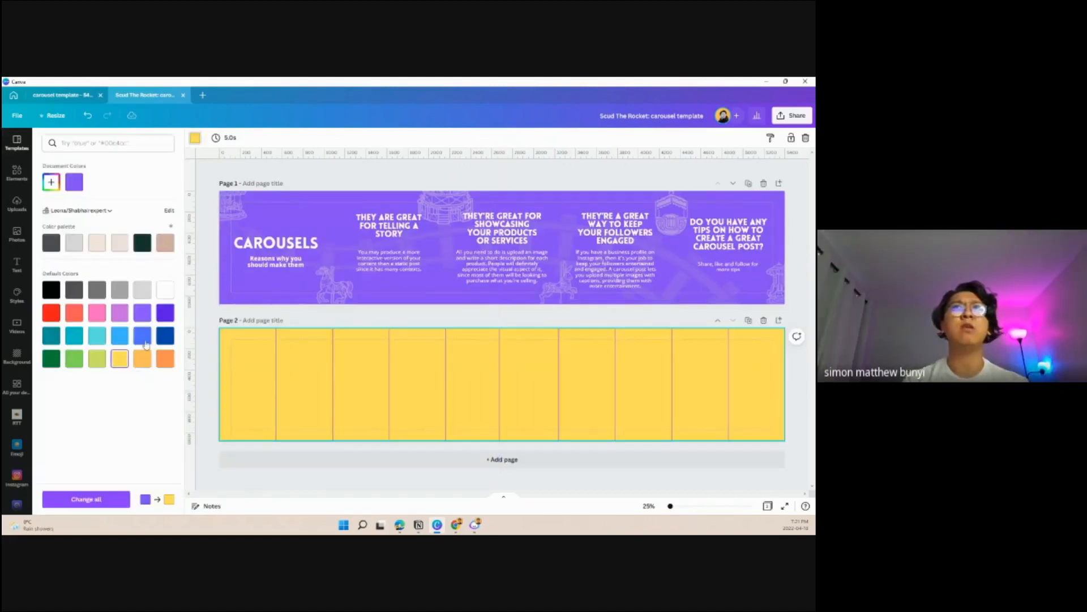
{"action": "left_click", "coordinate": [551, 321]}
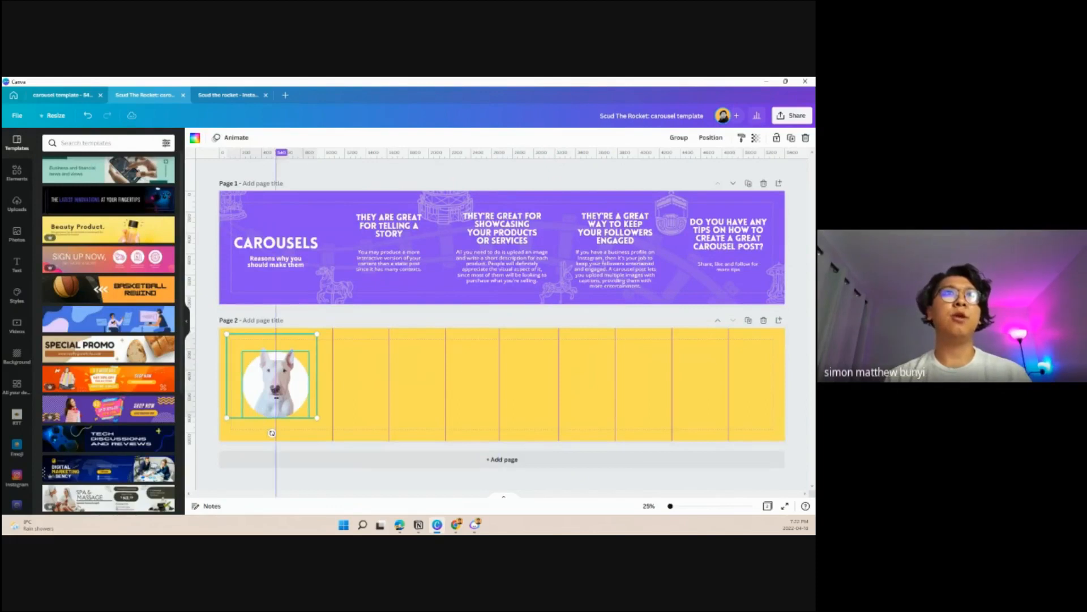
{"action": "left_click", "coordinate": [379, 320]}
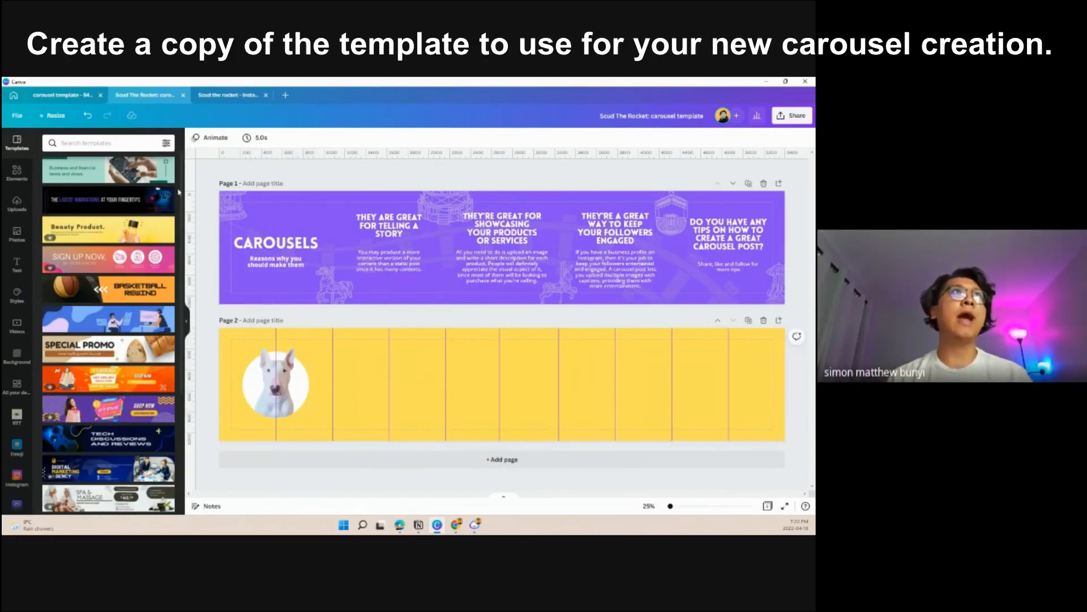
- Add the text "3 reasons of" above the dog photo and "why you should get a bull terrier" below it
{"action": "left_click", "coordinate": [16, 270]}
{"action": "left_click_drag", "start_coordinate": [510, 397], "coordinate": [286, 446]}
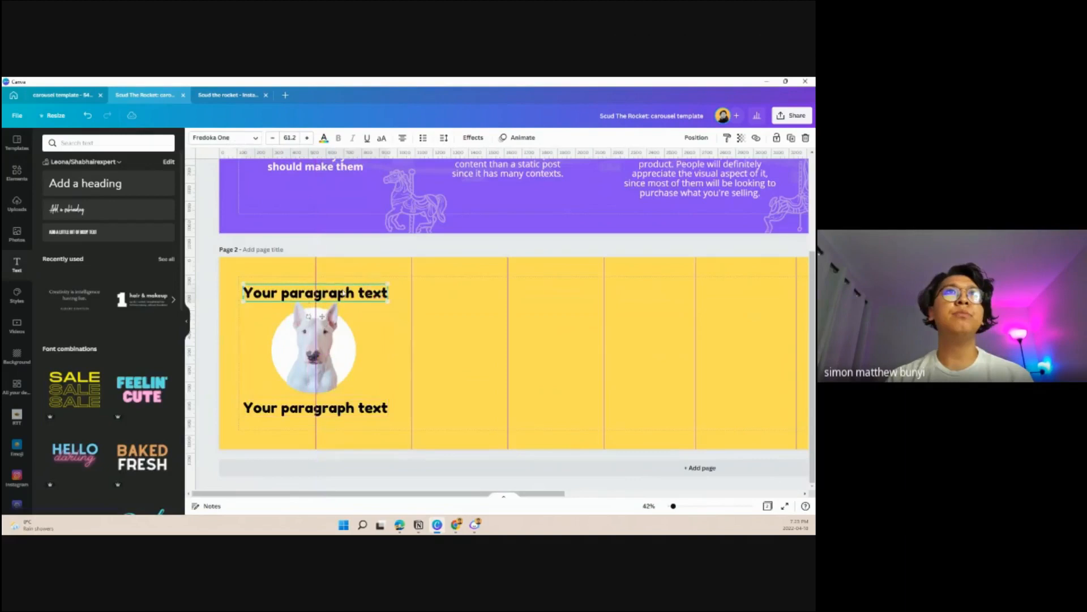
{"action": "double_click", "coordinate": [343, 293]}
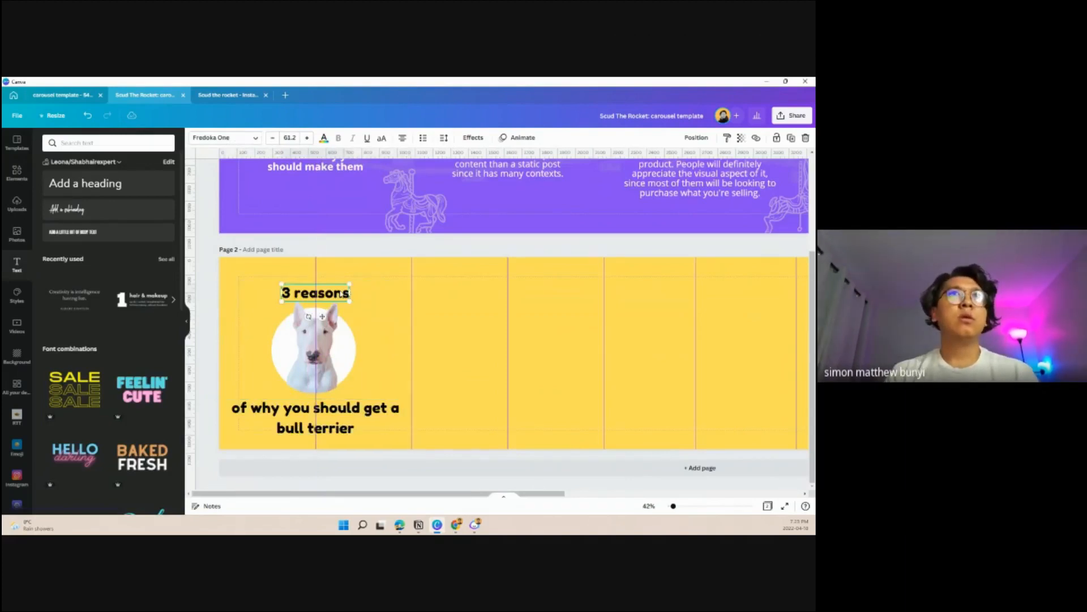
{"action": "double_click", "coordinate": [339, 291]}
{"action": "left_click", "coordinate": [339, 291]}
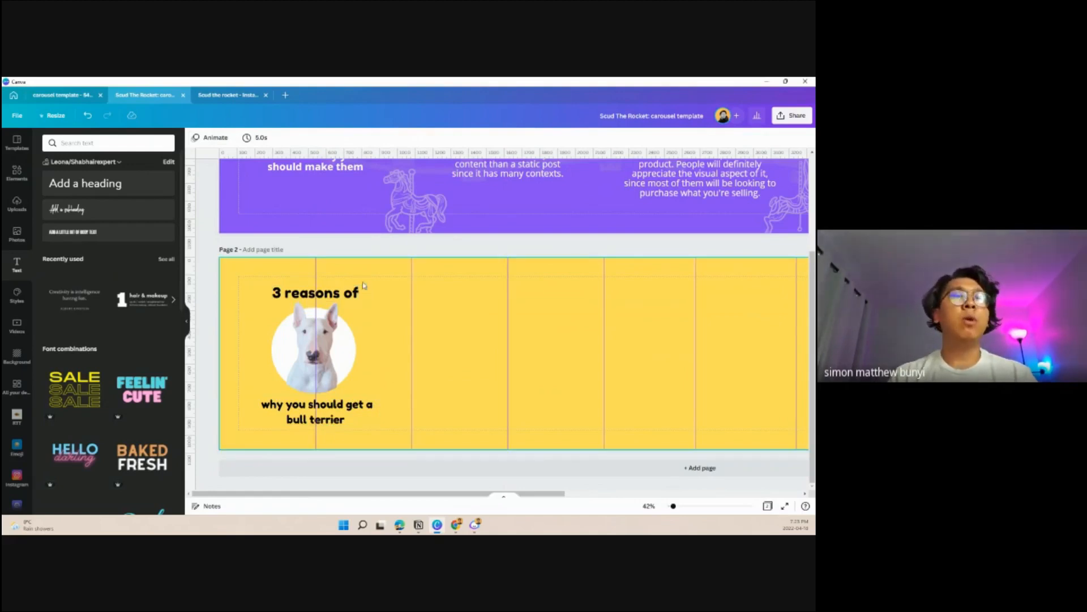
- Copy the rocket from the Scud the rocket design to the second page and run a dotted line to it from the lower caption
{"action": "left_click", "coordinate": [228, 95]}
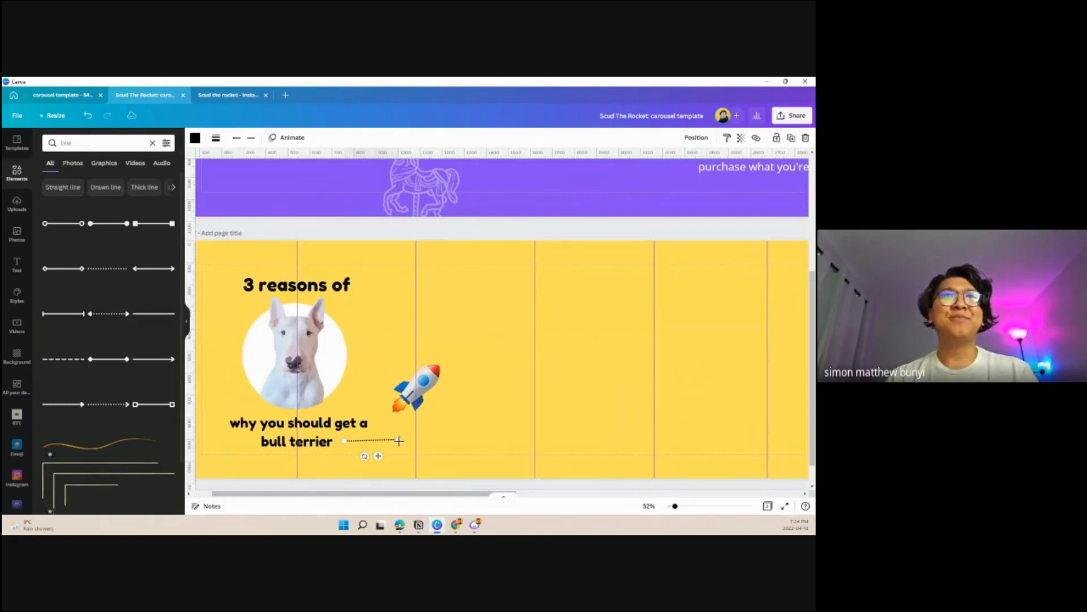
{"action": "left_click_drag", "start_coordinate": [386, 447], "coordinate": [441, 415]}
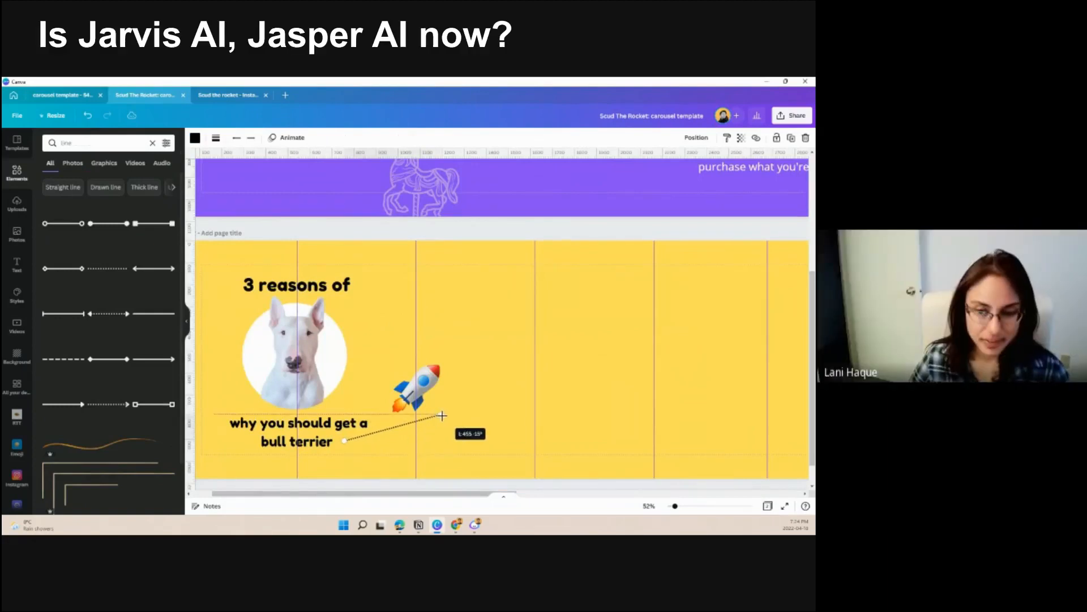
{"action": "left_click_drag", "start_coordinate": [346, 442], "coordinate": [339, 443]}
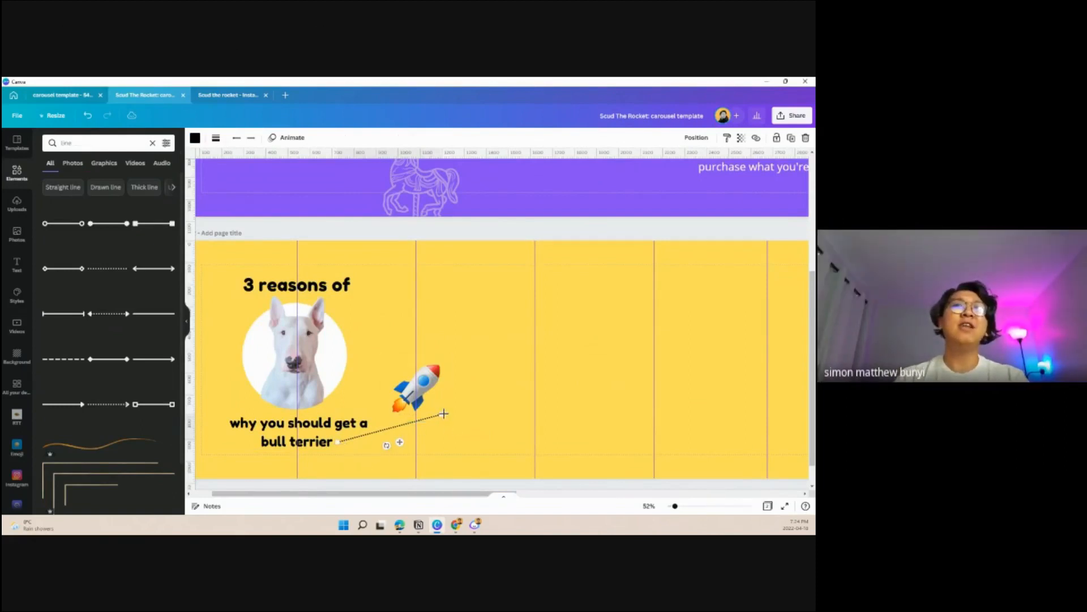
- Move the rocket onto the second slide, rotate it about 19° to follow the dotted line, and extend the line to its tail
{"action": "left_click_drag", "start_coordinate": [434, 382], "coordinate": [489, 382]}
{"action": "left_click_drag", "start_coordinate": [471, 437], "coordinate": [469, 442]}
{"action": "left_click_drag", "start_coordinate": [481, 384], "coordinate": [492, 390]}
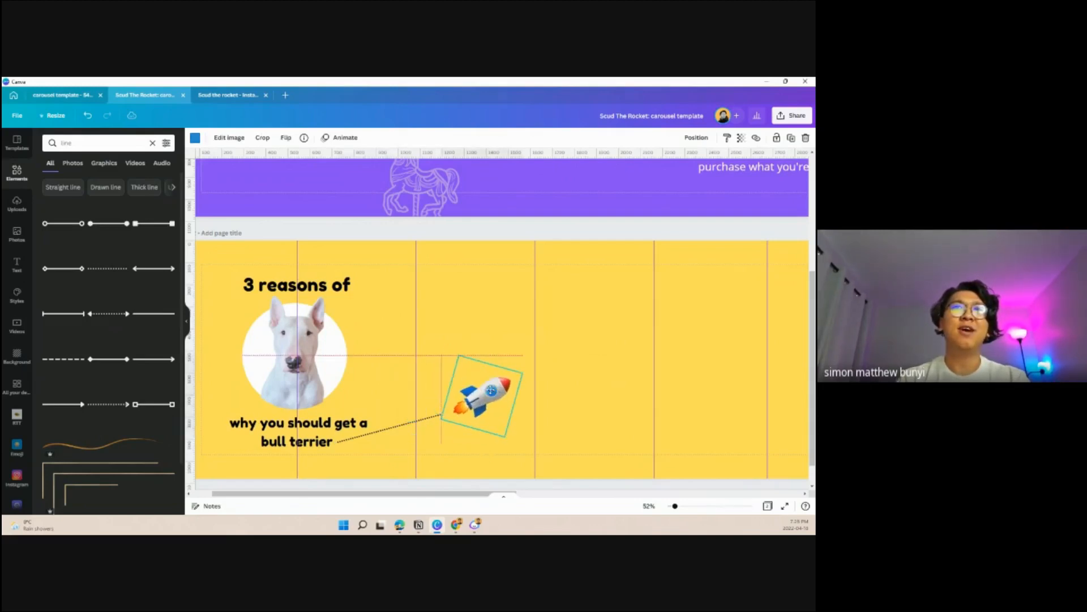
{"action": "left_click", "coordinate": [426, 418]}
{"action": "left_click_drag", "start_coordinate": [442, 413], "coordinate": [451, 411]}
{"action": "left_click", "coordinate": [497, 401]}
{"action": "left_click_drag", "start_coordinate": [474, 448], "coordinate": [468, 445]}
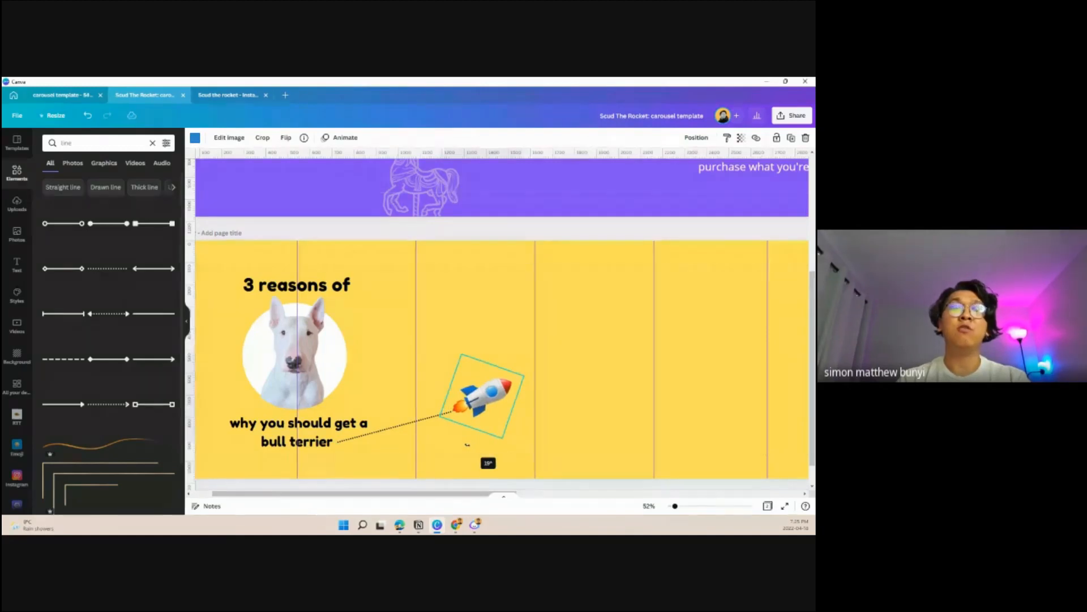
{"action": "left_click_drag", "start_coordinate": [467, 446], "coordinate": [468, 446]}
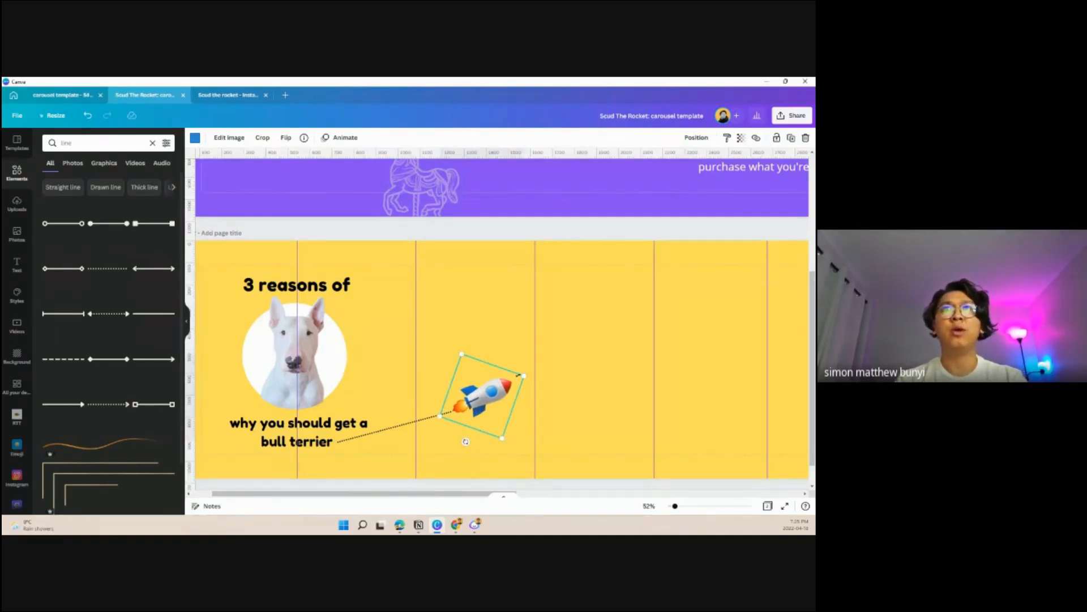
- Move the rocket across the next guide, up along its path, and stretch the dotted line to its tail
{"action": "left_click_drag", "start_coordinate": [488, 398], "coordinate": [537, 370]}
{"action": "left_click", "coordinate": [436, 416]}
{"action": "left_click_drag", "start_coordinate": [451, 411], "coordinate": [501, 385]}
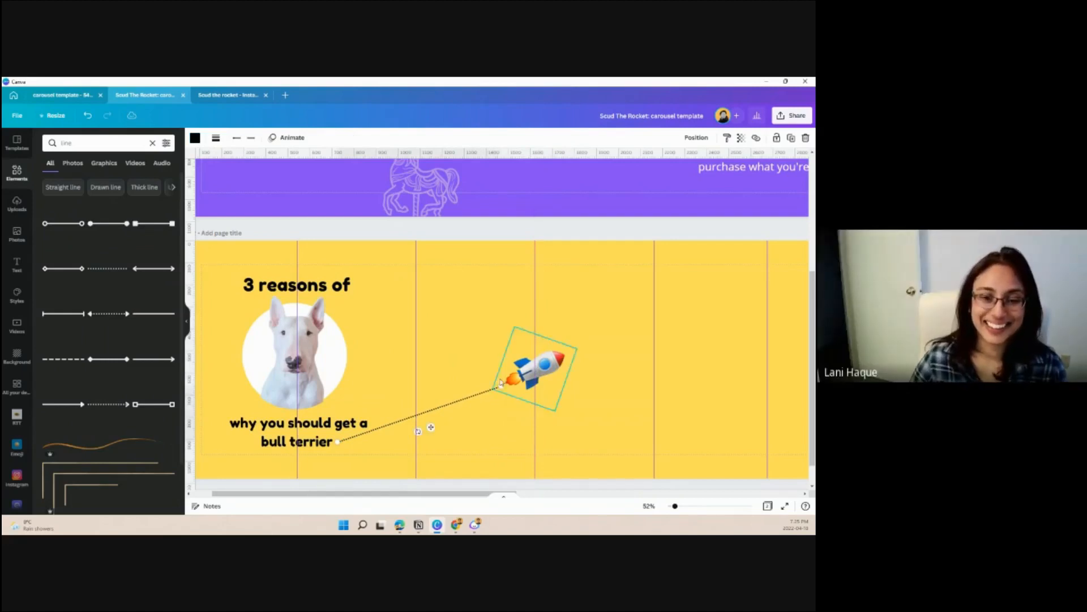
{"action": "left_click", "coordinate": [632, 234]}
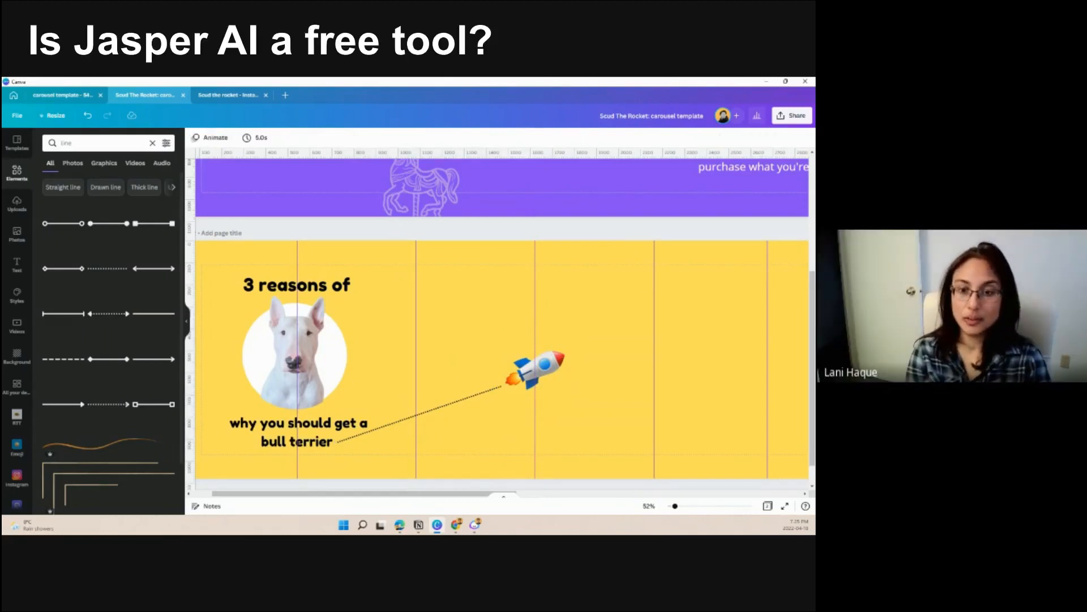
- Narrow the caption below the dog so it wraps after "get", and move the dotted line's start to the end of the caption
{"action": "left_click", "coordinate": [262, 429]}
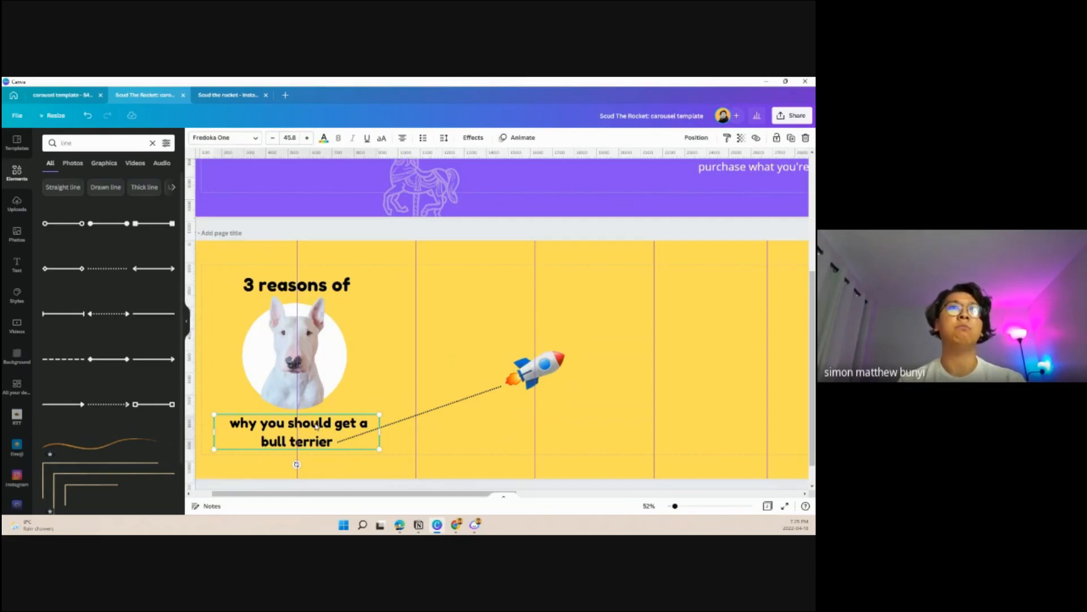
{"action": "left_click_drag", "start_coordinate": [380, 433], "coordinate": [367, 431]}
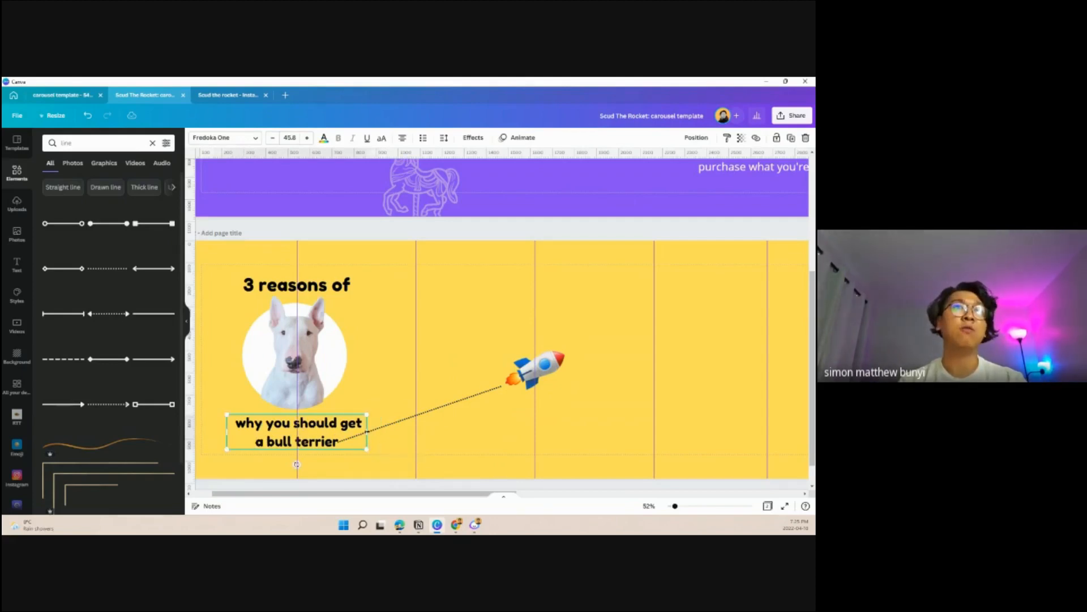
{"action": "left_click", "coordinate": [405, 430]}
{"action": "left_click_drag", "start_coordinate": [343, 441], "coordinate": [344, 441]}
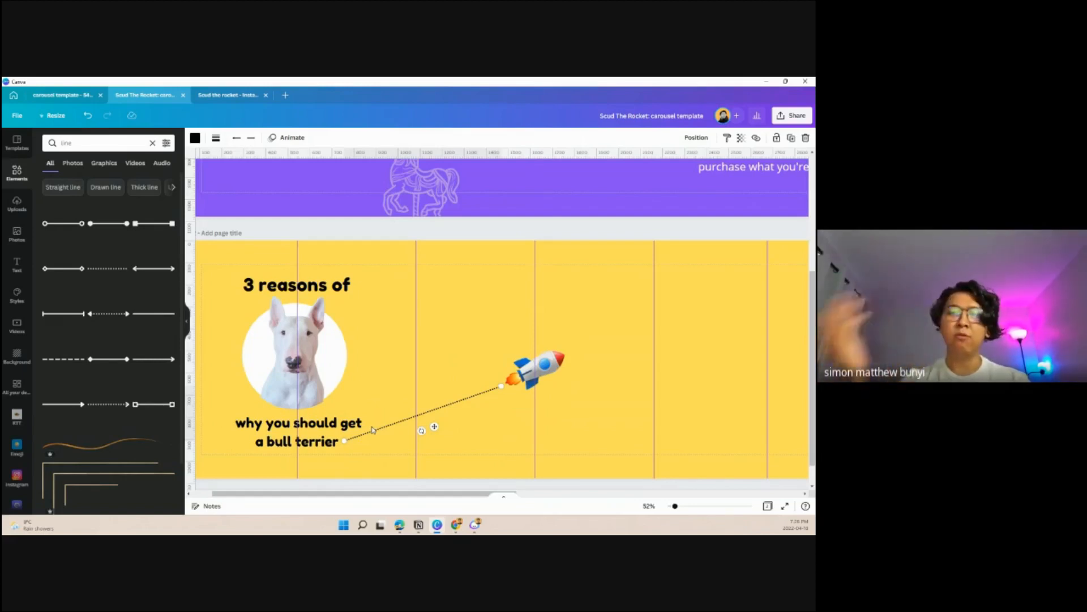
{"action": "left_click", "coordinate": [599, 287]}
- Duplicate the caption's text style above the rocket with Jasper's sentence "Bulldogs are a lot of work. They're not for everyone, but they really make up for it in love and loyalty."
{"action": "left_click", "coordinate": [344, 431]}
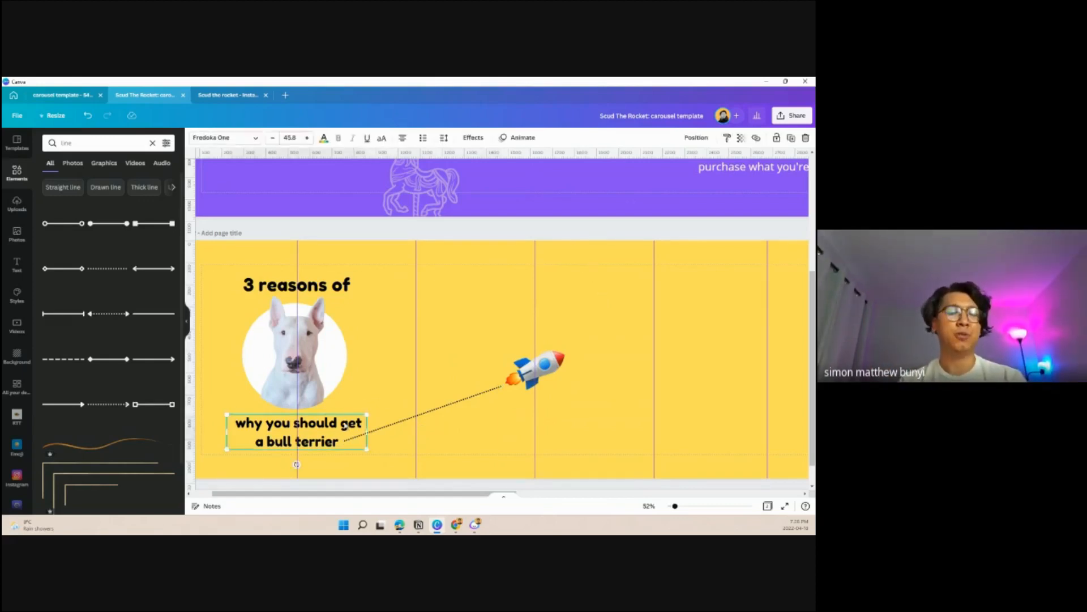
{"action": "left_click_drag", "start_coordinate": [320, 433], "coordinate": [326, 428]}
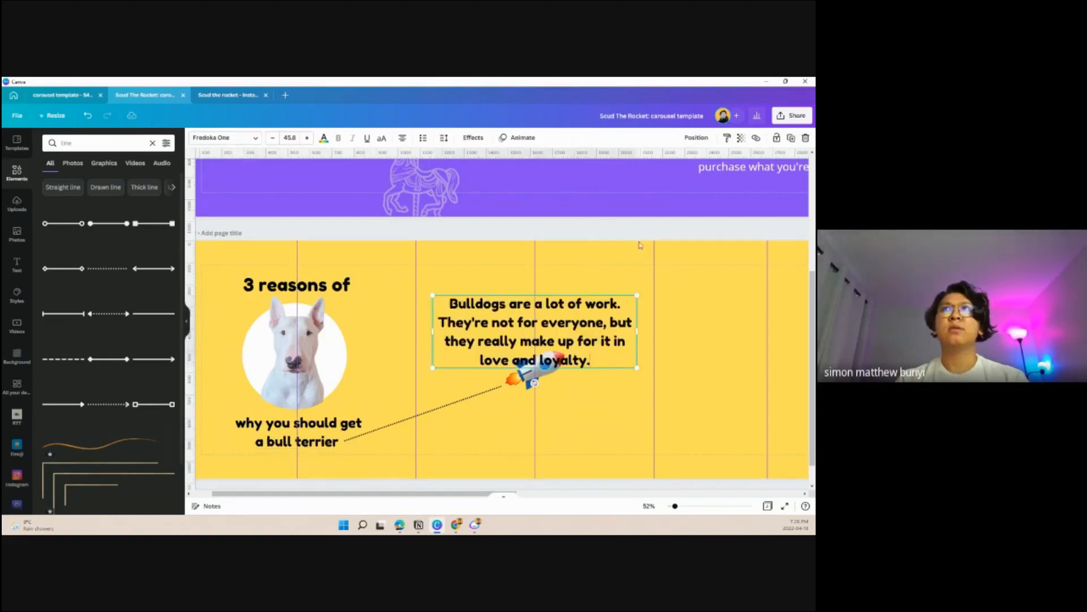
{"action": "left_click", "coordinate": [642, 228]}
{"action": "left_click_drag", "start_coordinate": [592, 331], "coordinate": [590, 312]}
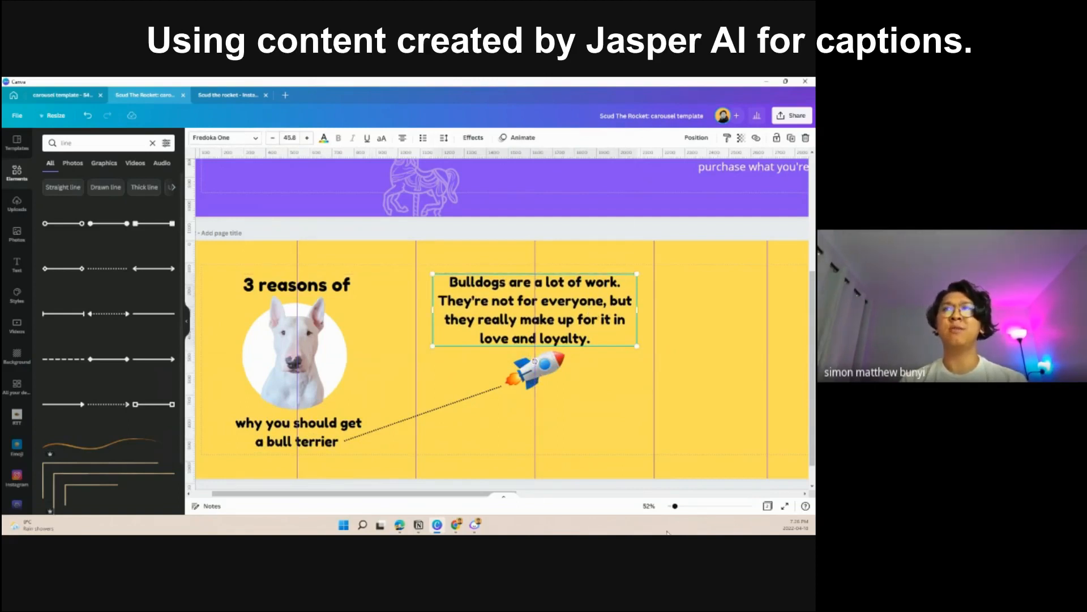
{"action": "left_click_drag", "start_coordinate": [675, 507], "coordinate": [673, 507]}
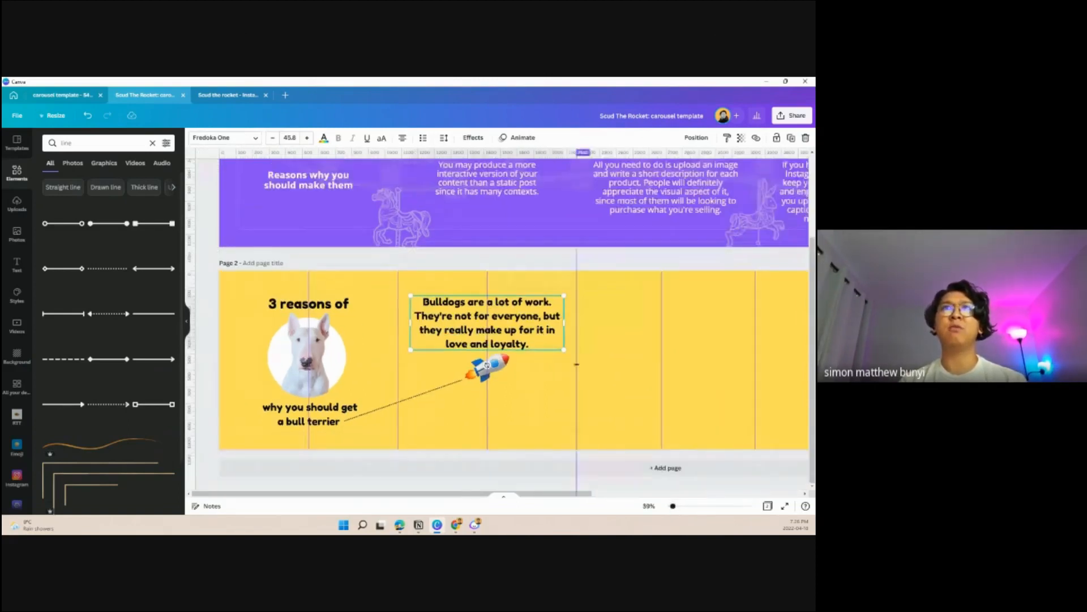
- Replace the text above the rocket with Jasper's first bullet about bullies needing at least two hours of exercise every day
{"action": "left_click", "coordinate": [556, 274]}
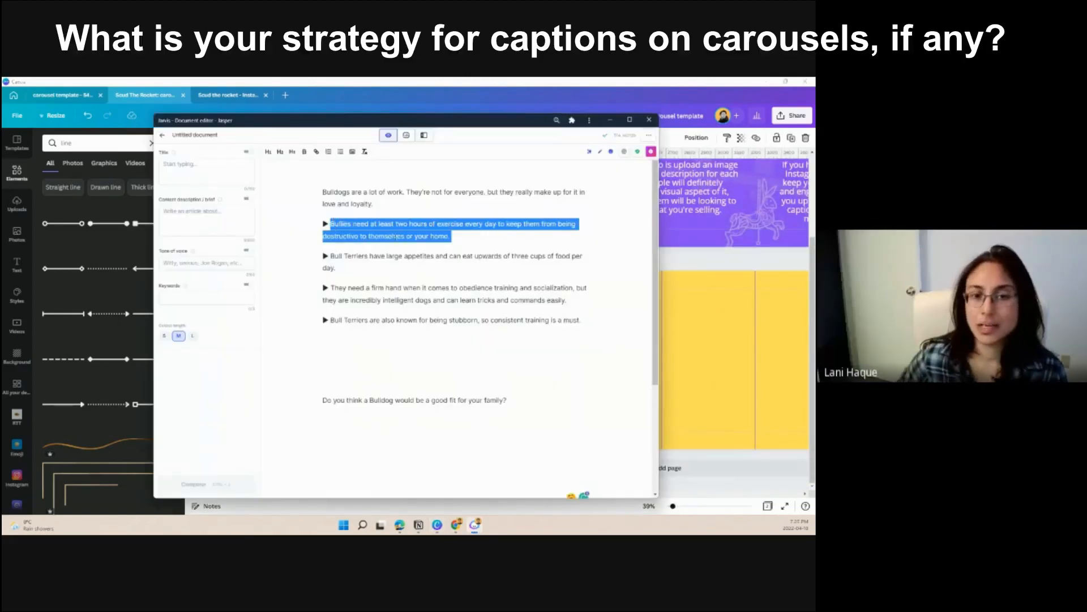
{"action": "left_click", "coordinate": [668, 279]}
{"action": "left_click", "coordinate": [513, 328]}
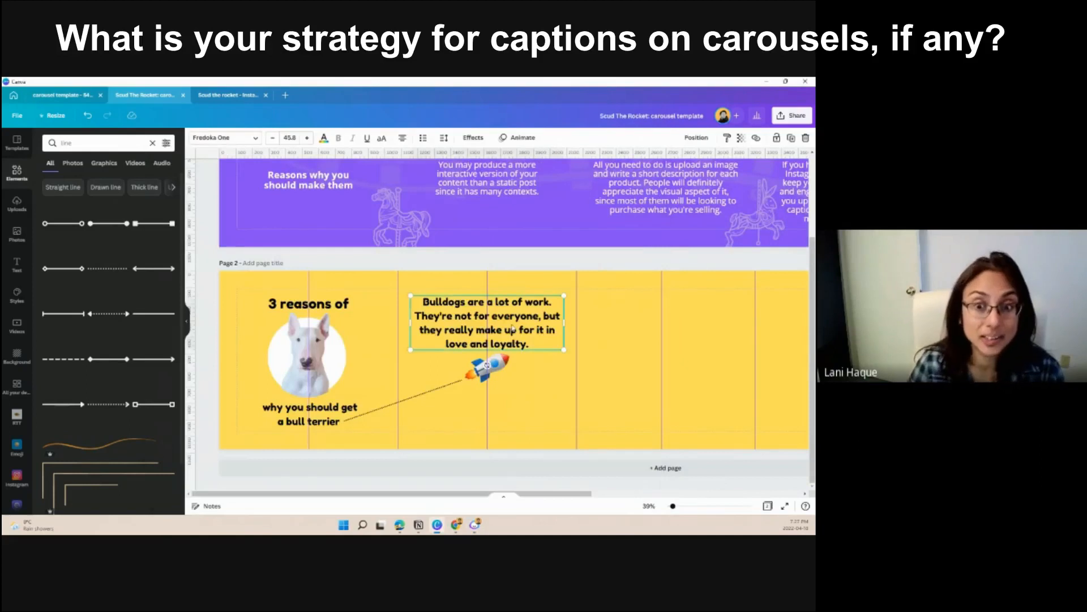
{"action": "triple_click", "coordinate": [513, 324]}
{"action": "type", "text": "Bullies need at least two hours of exercise every day to keep them from being destructive to themselves or your home."}
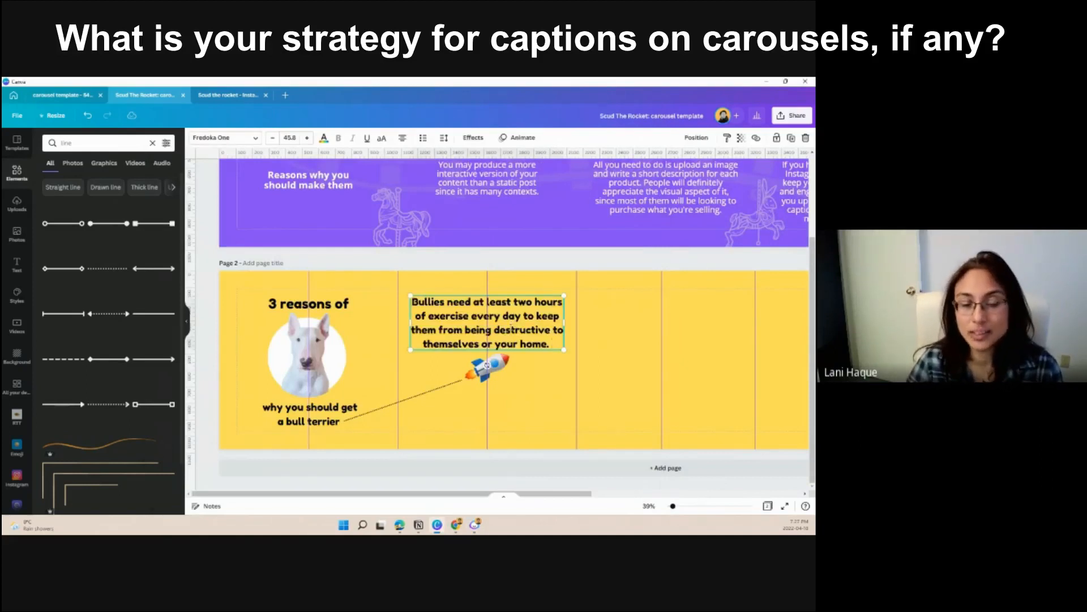
{"action": "left_click", "coordinate": [560, 271]}
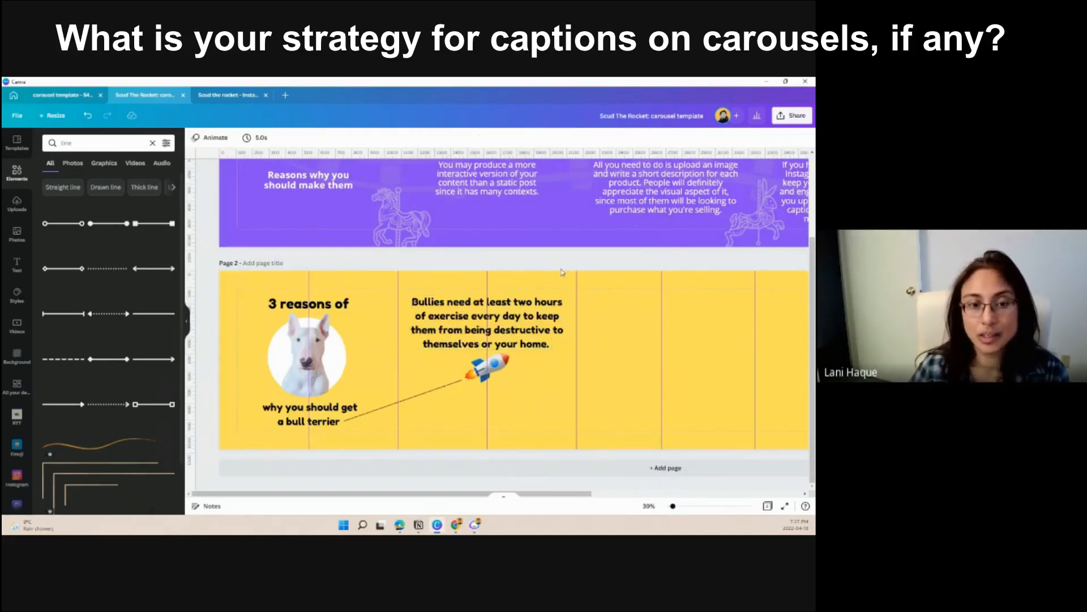
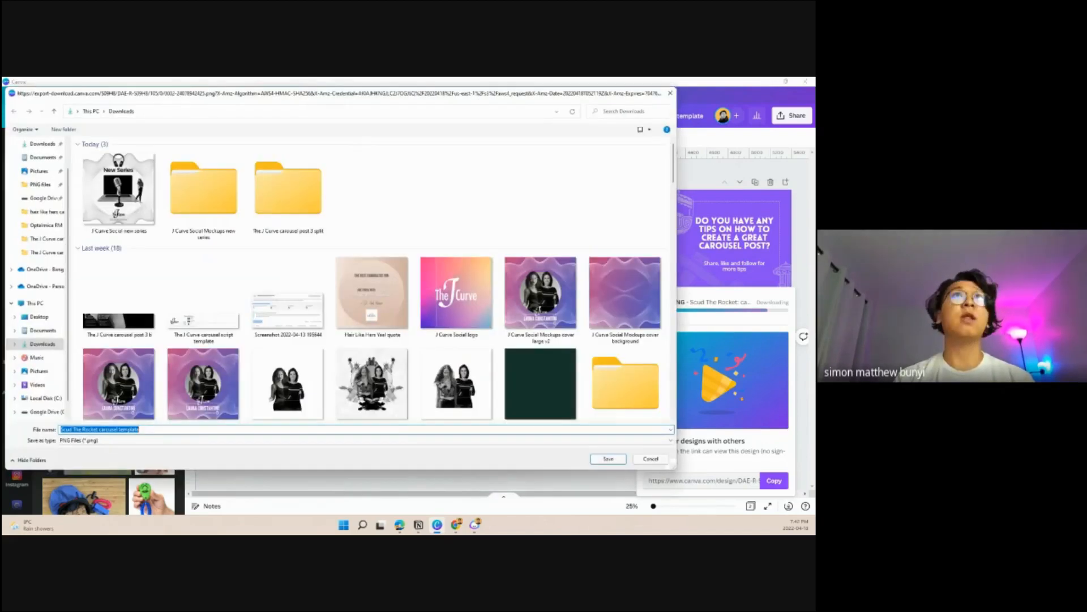
- Save the exported PNG as "Scud The Rocket carousel template" in Downloads, and open PineTools' Split image online page in Chrome
{"action": "left_click", "coordinate": [608, 459]}
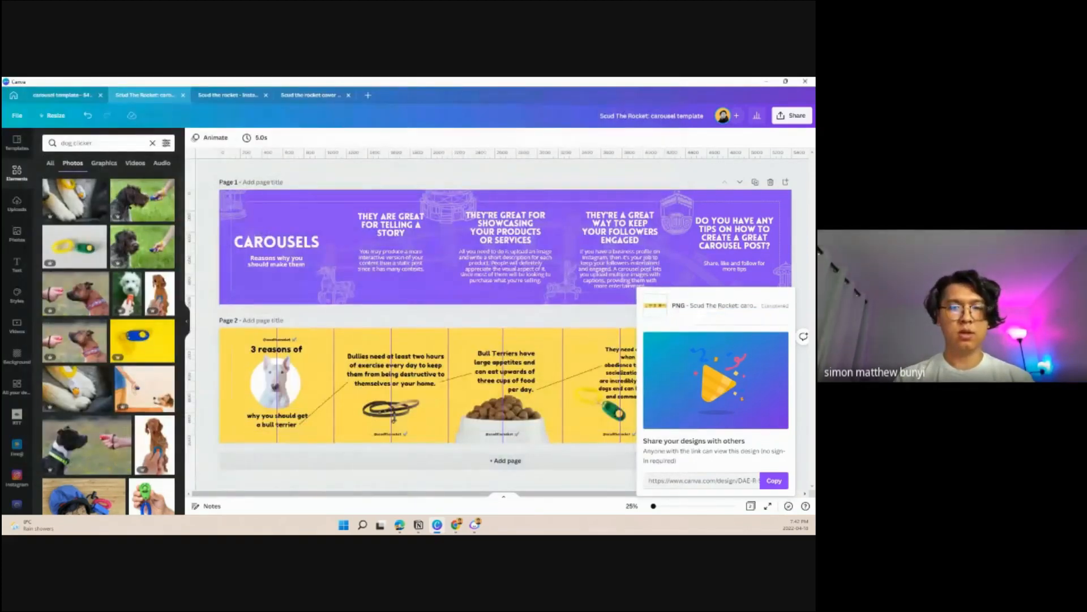
{"action": "key", "text": "alt+Tab"}
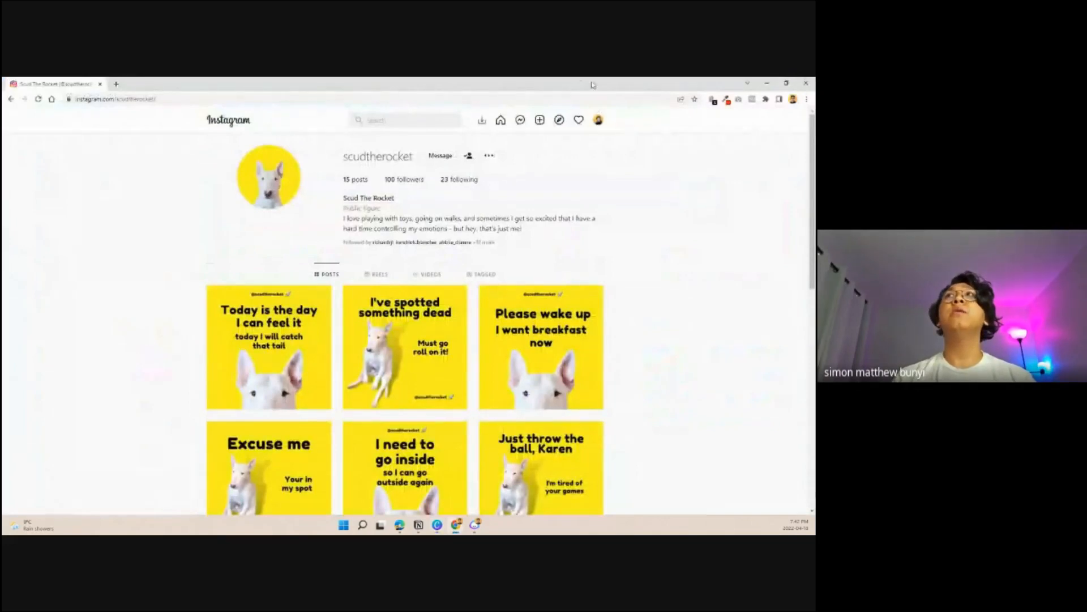
{"action": "left_click", "coordinate": [116, 86]}
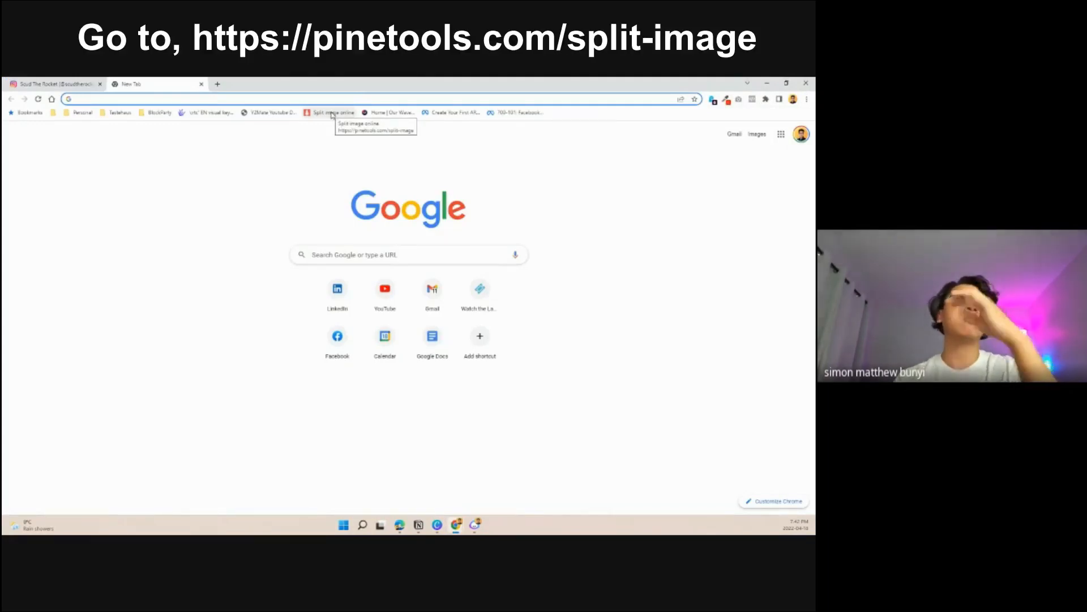
{"action": "left_click", "coordinate": [333, 115]}
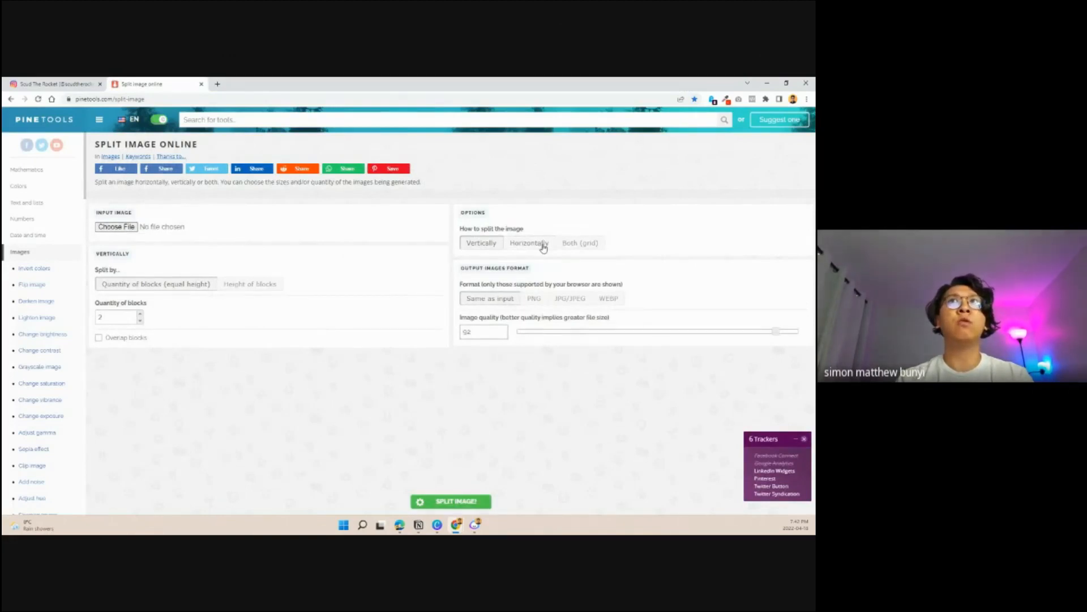
- Set the split direction to Horizontally and load the "Scud The Rocket carousel template" image as the input
{"action": "left_click", "coordinate": [542, 247]}
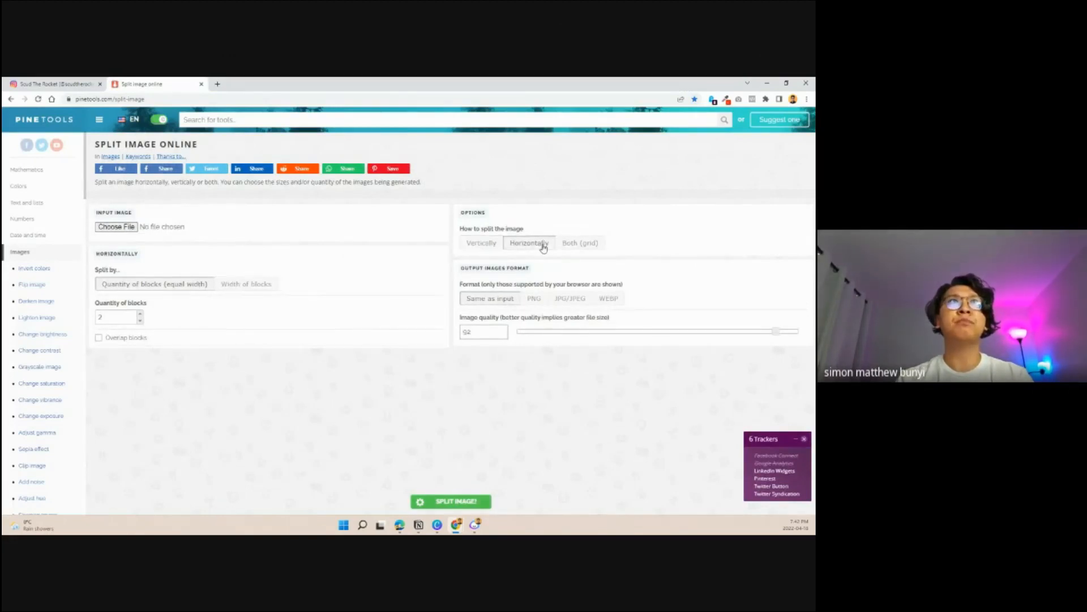
{"action": "left_click", "coordinate": [129, 228]}
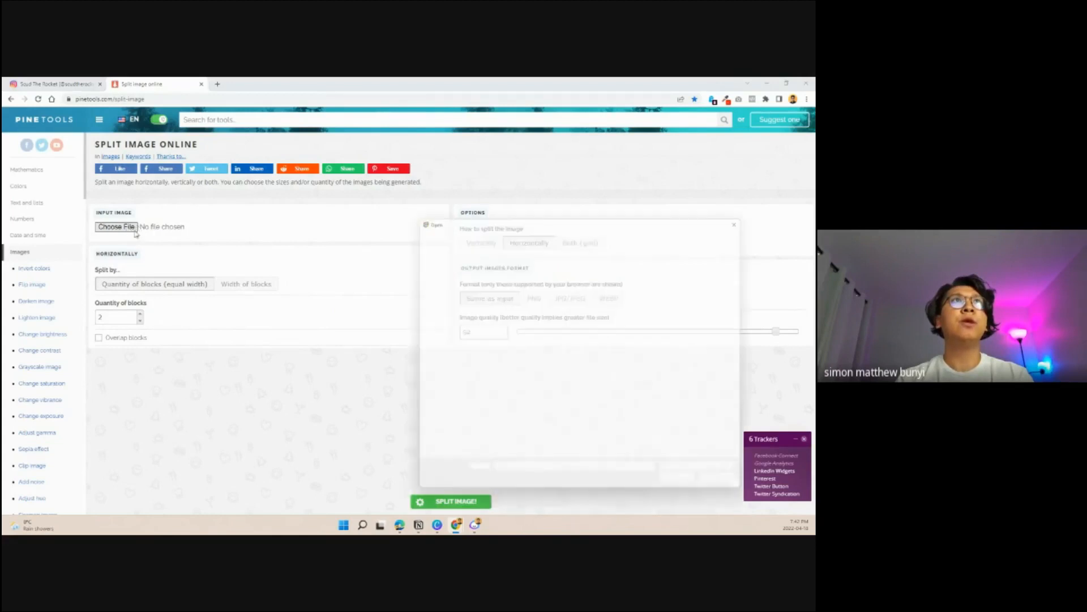
{"action": "left_click", "coordinate": [647, 347]}
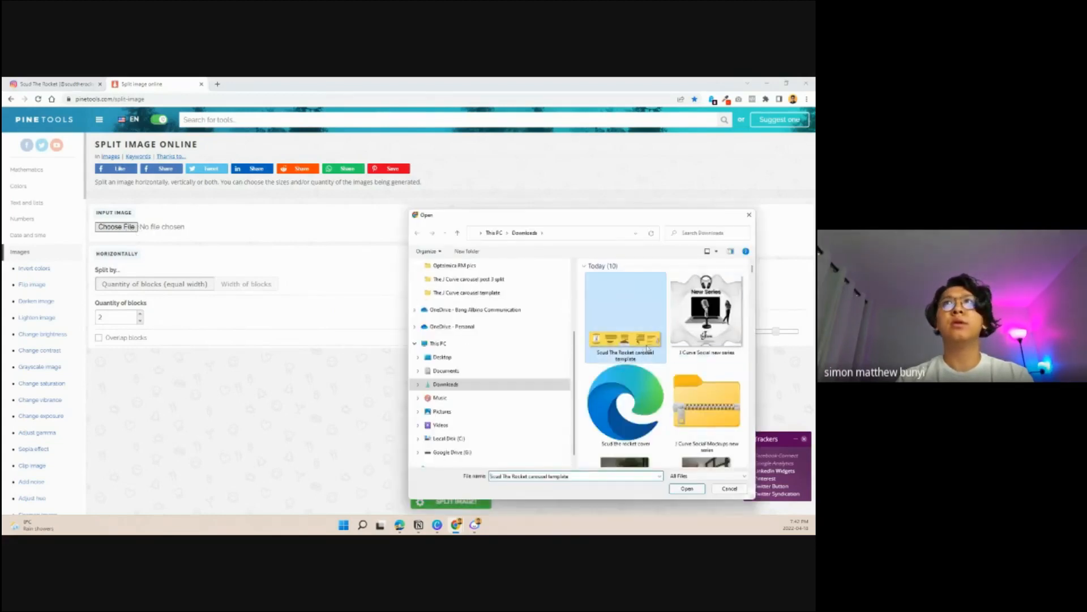
{"action": "left_click", "coordinate": [689, 490]}
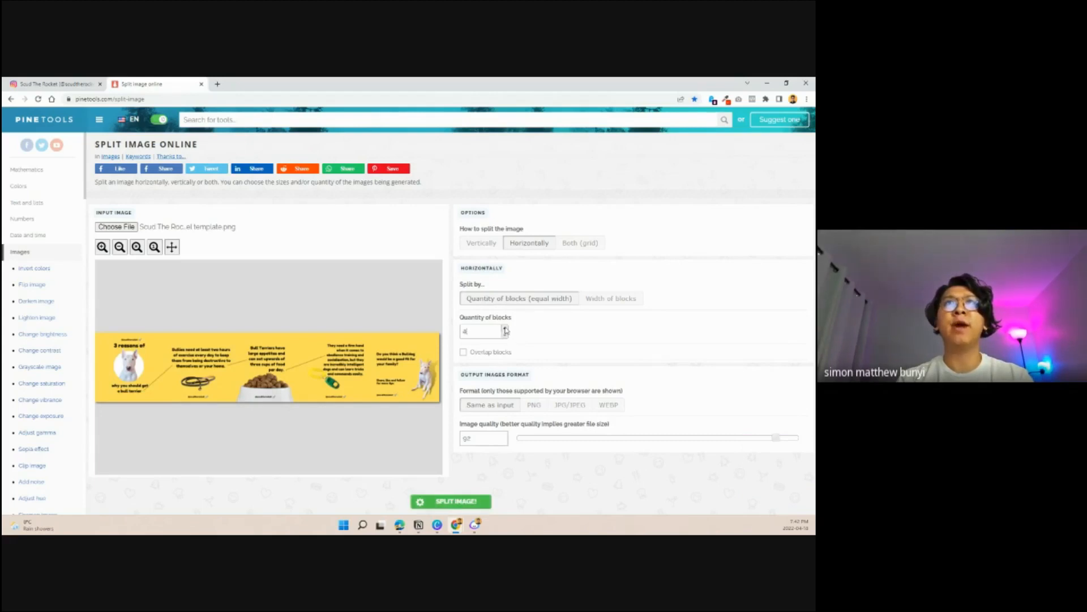
- Split the carousel image into 5 blocks of equal width at an image quality of 100
{"action": "left_click", "coordinate": [506, 328]}
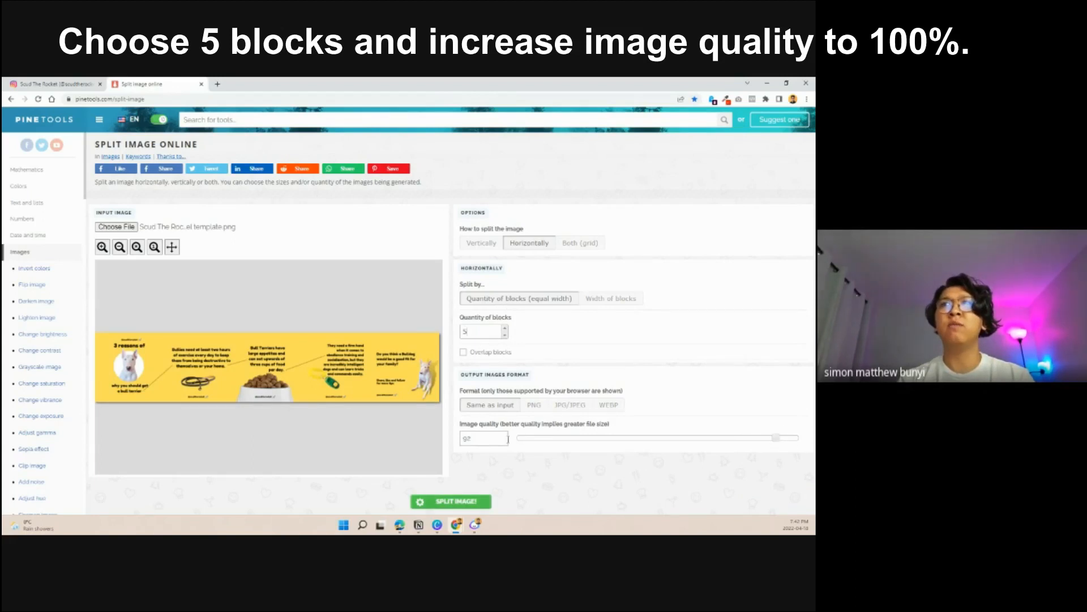
{"action": "left_click_drag", "start_coordinate": [776, 438], "coordinate": [806, 440]}
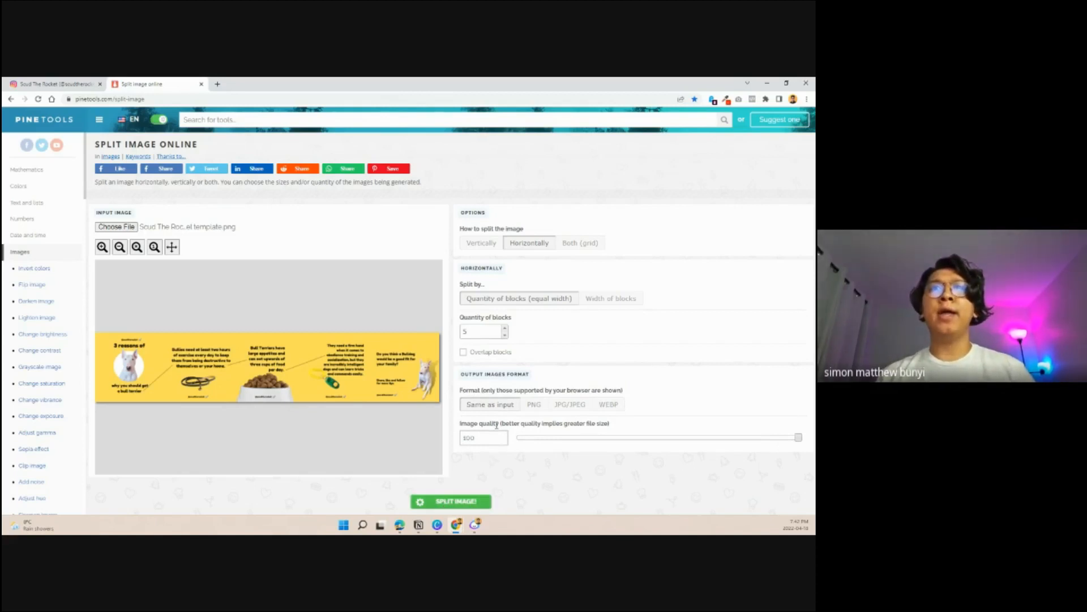
{"action": "left_click", "coordinate": [447, 502]}
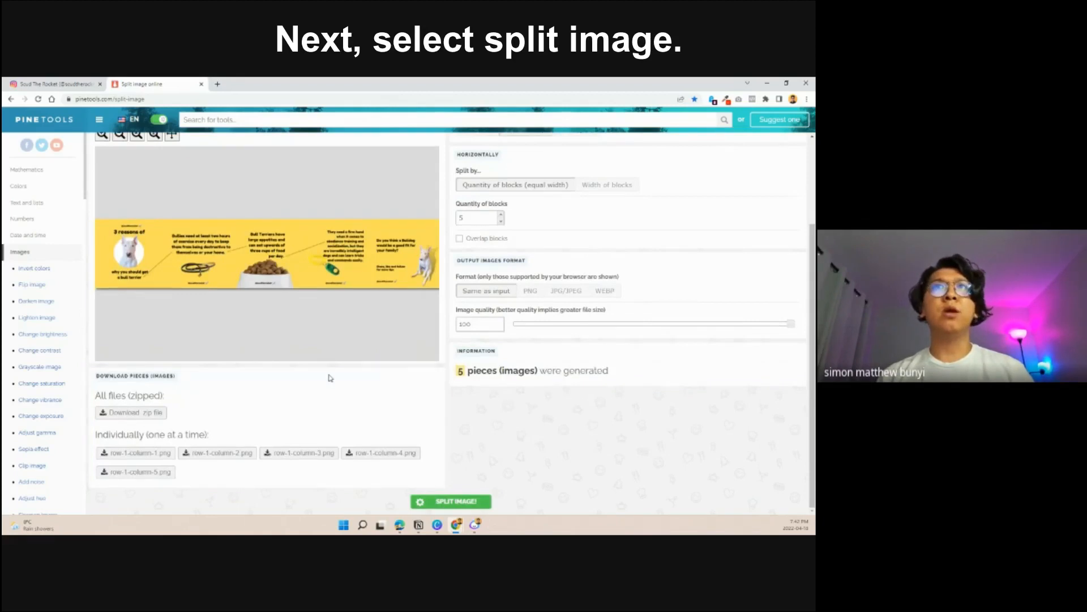
- Download all the split pieces as a zip file named "Scud the rocket reasons why"
{"action": "left_click", "coordinate": [136, 414]}
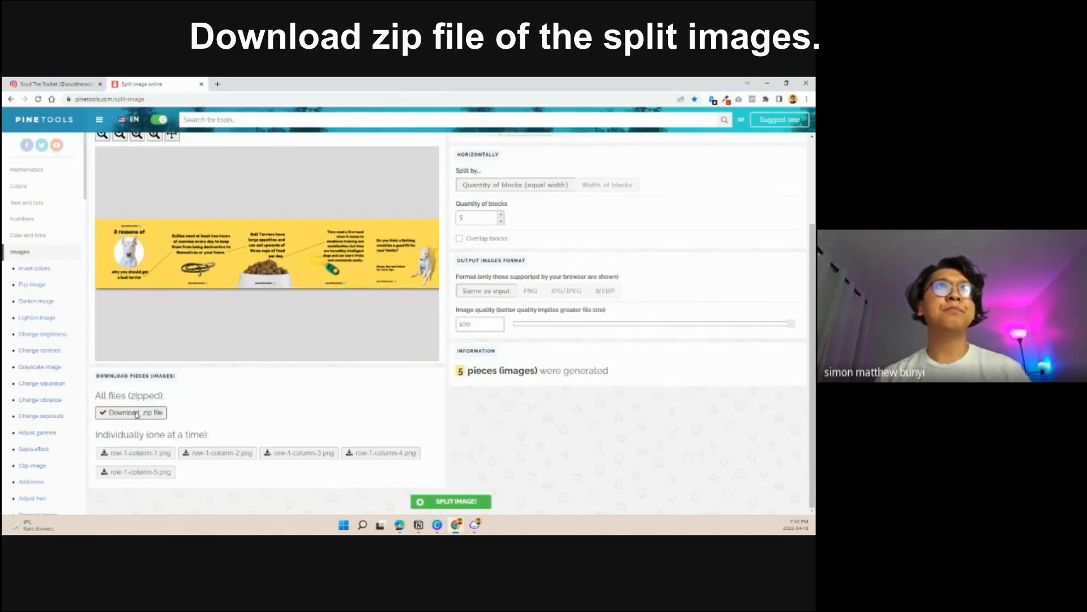
{"action": "type", "text": "Scud the rocket reason why"}
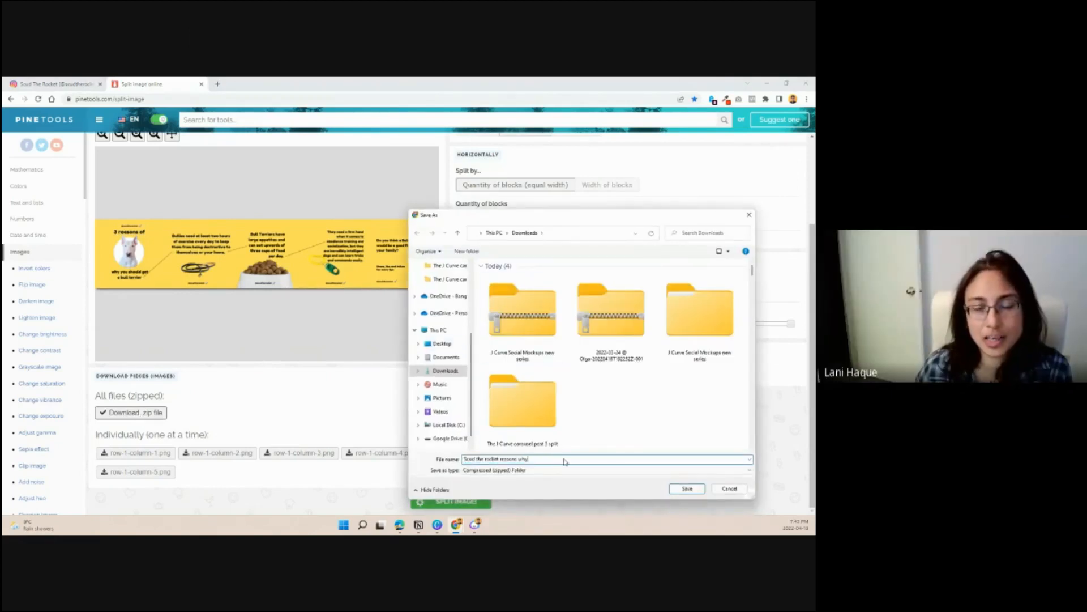
{"action": "key", "text": "Return"}
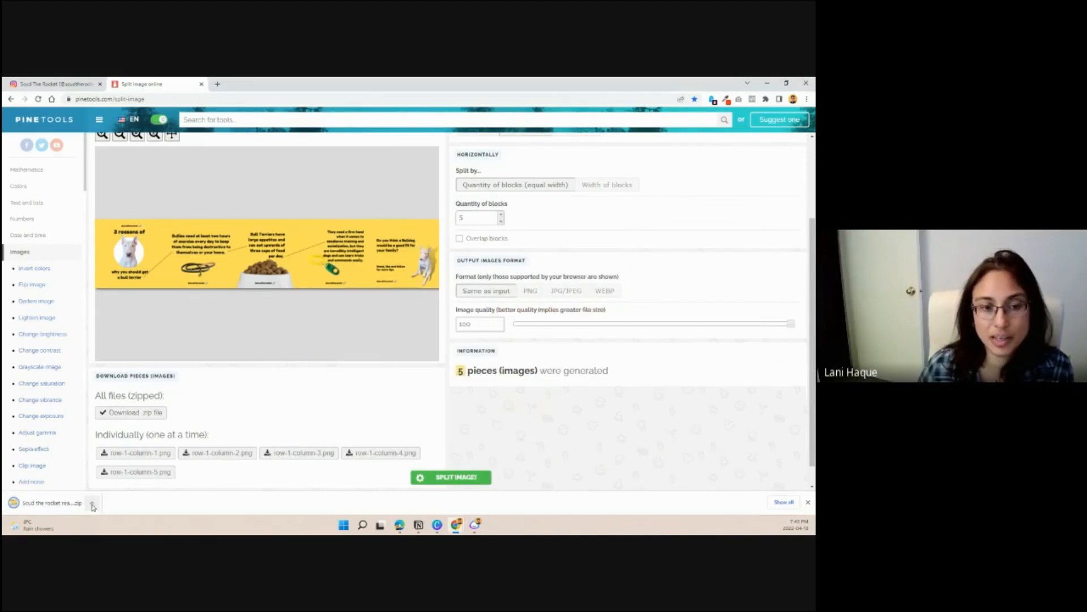
- Extract the "Scud the rocket reasons why" zip in the Downloads folder and open its PineTools.com_files folder
{"action": "left_click", "coordinate": [93, 504]}
{"action": "left_click", "coordinate": [116, 472]}
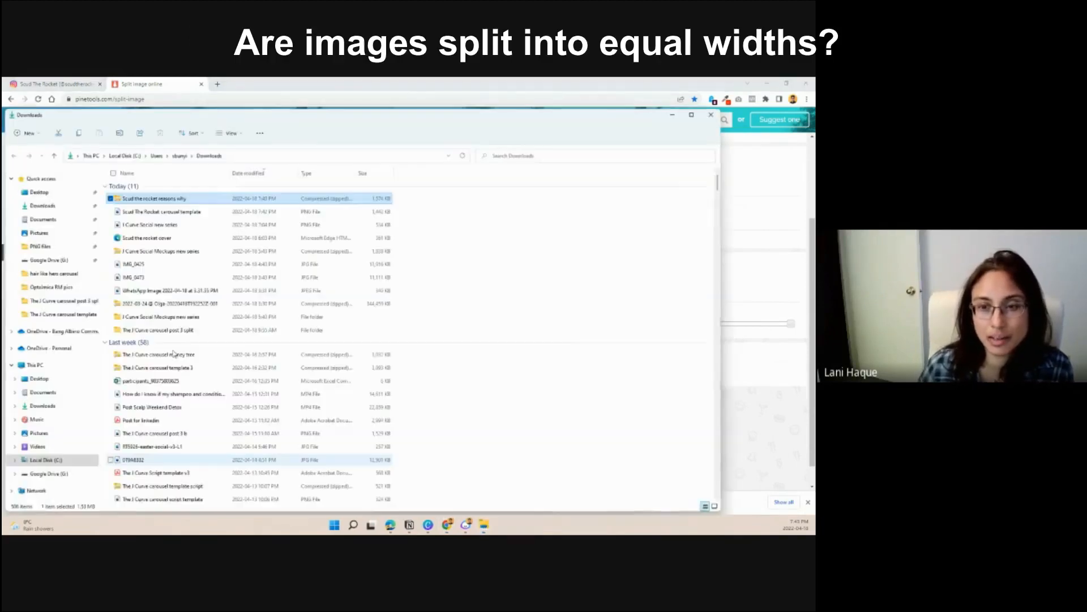
{"action": "right_click", "coordinate": [193, 201]}
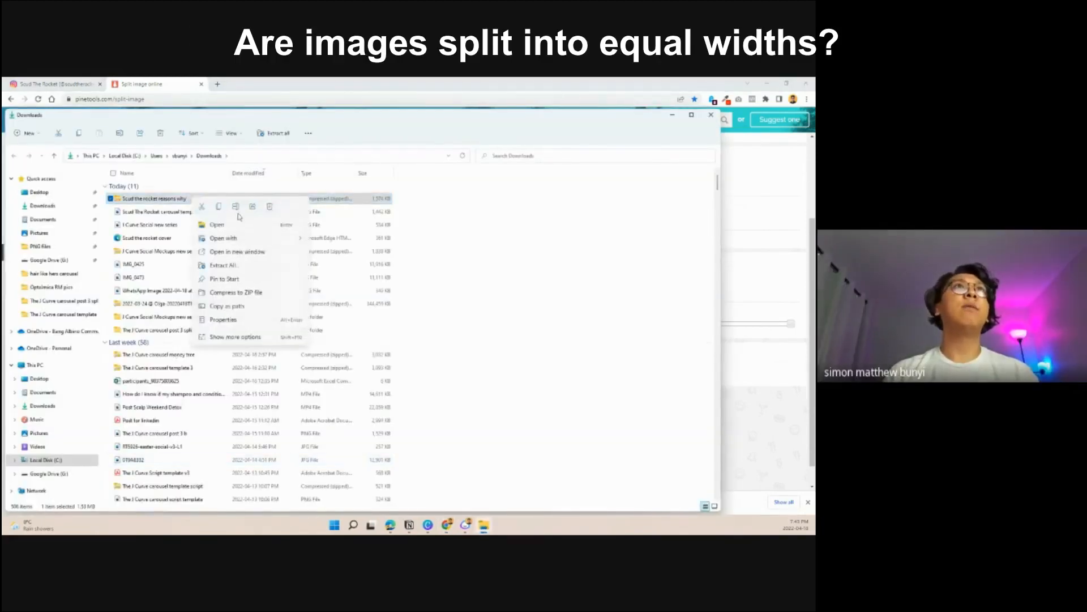
{"action": "left_click", "coordinate": [229, 266]}
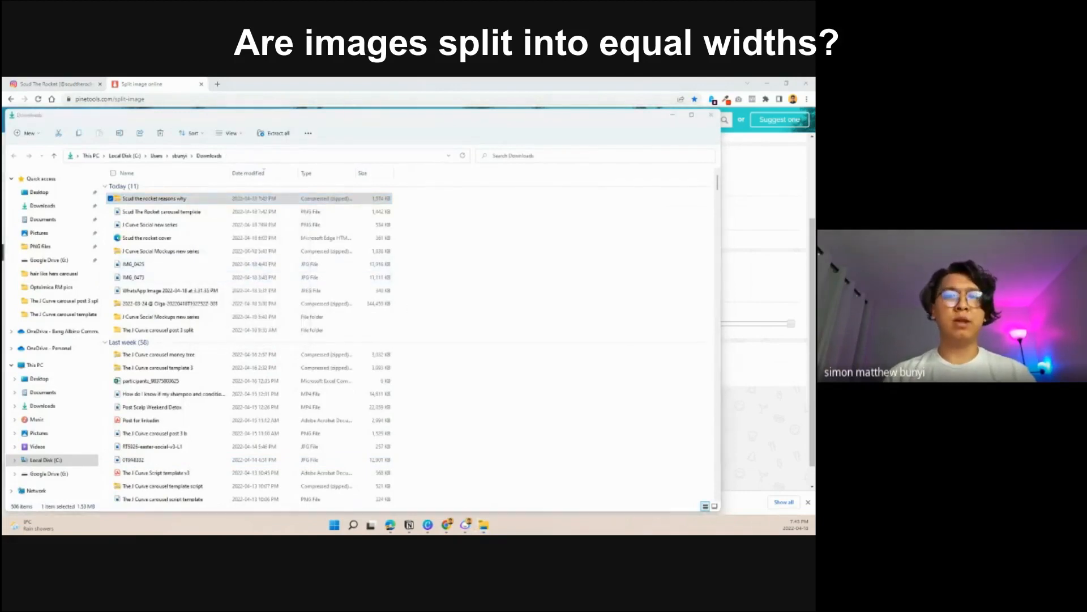
{"action": "left_click", "coordinate": [160, 453]}
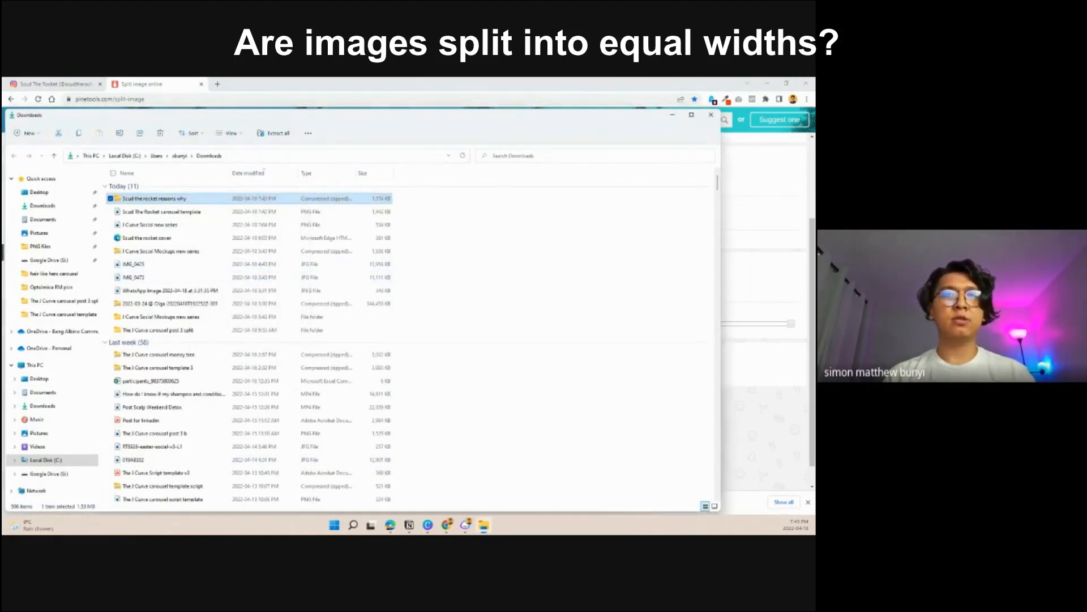
{"action": "double_click", "coordinate": [169, 187]}
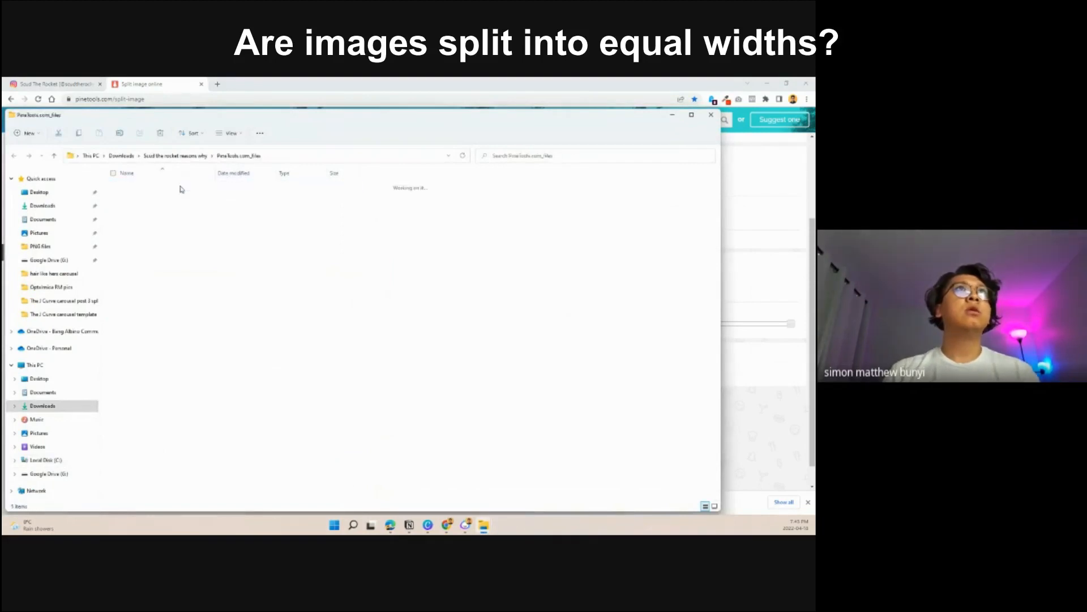
- Examine the split carousel slides in the image viewer to check how text, pictures and dotted lines fall on each one
{"action": "left_click_drag", "start_coordinate": [393, 188], "coordinate": [141, 264]}
{"action": "left_click", "coordinate": [141, 268]}
{"action": "double_click", "coordinate": [128, 191]}
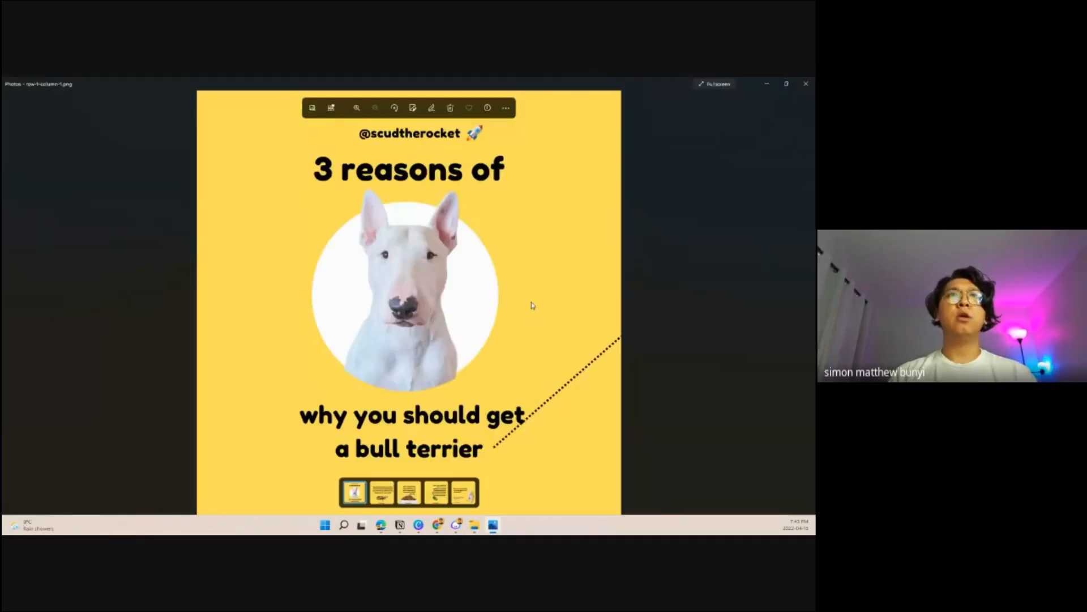
{"action": "left_click", "coordinate": [383, 491]}
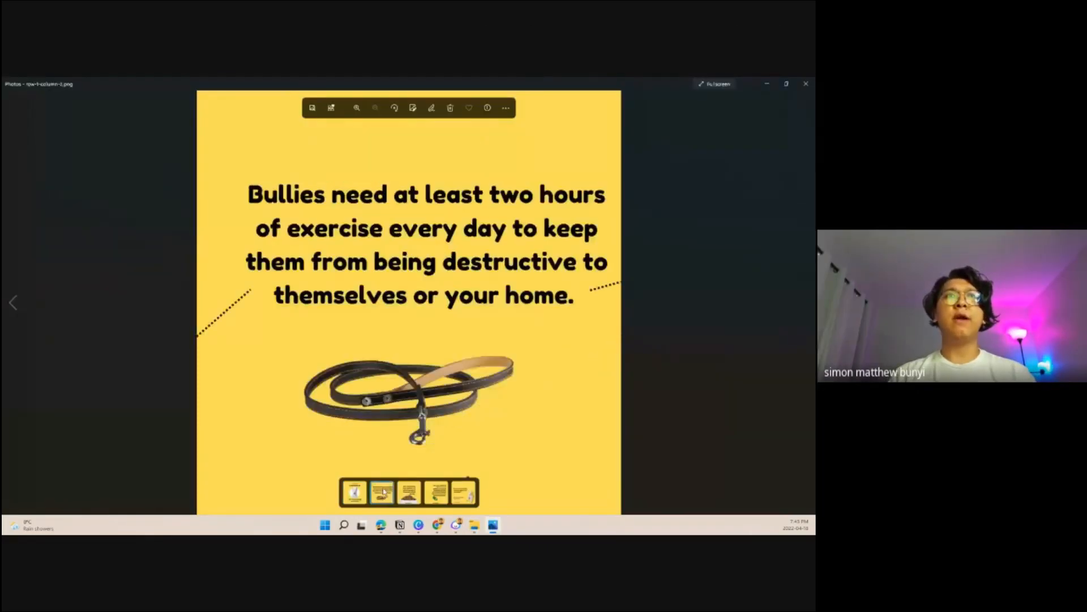
{"action": "left_click", "coordinate": [417, 500]}
{"action": "left_click", "coordinate": [441, 498]}
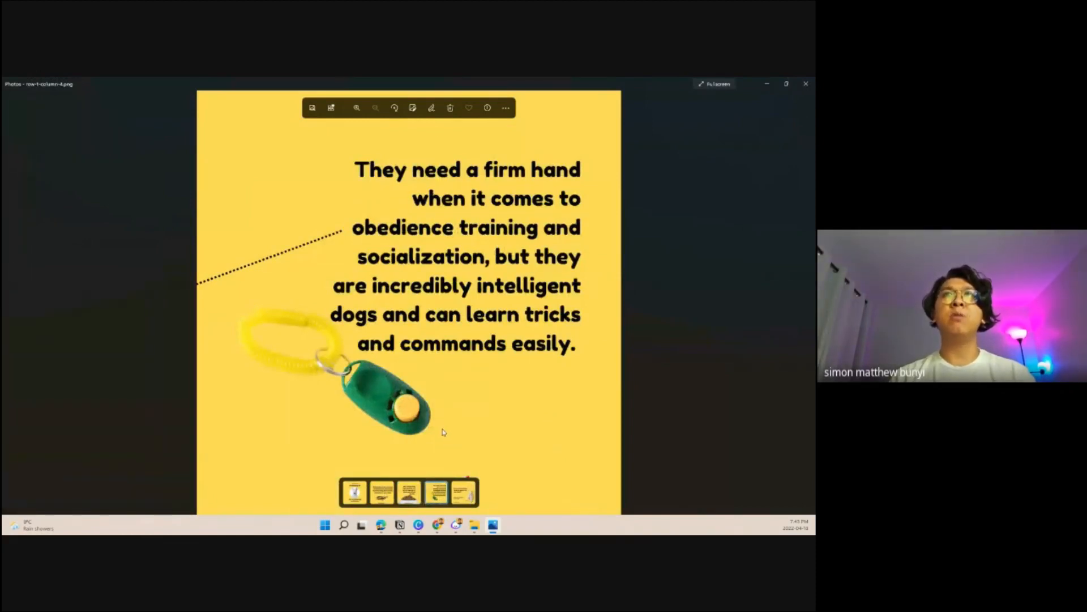
{"action": "left_click", "coordinate": [472, 500]}
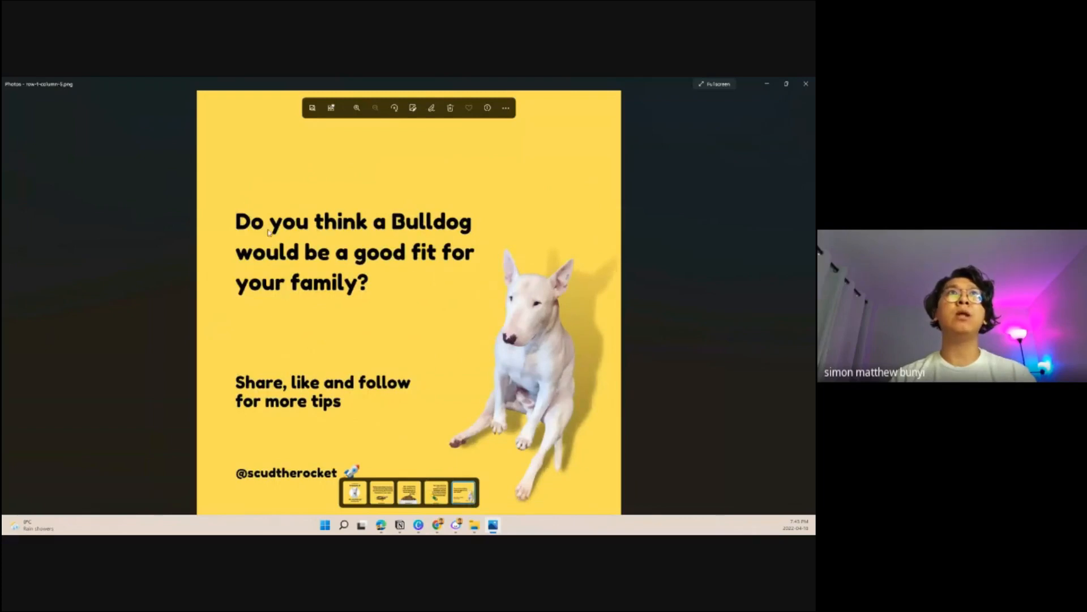
{"action": "left_click", "coordinate": [436, 500]}
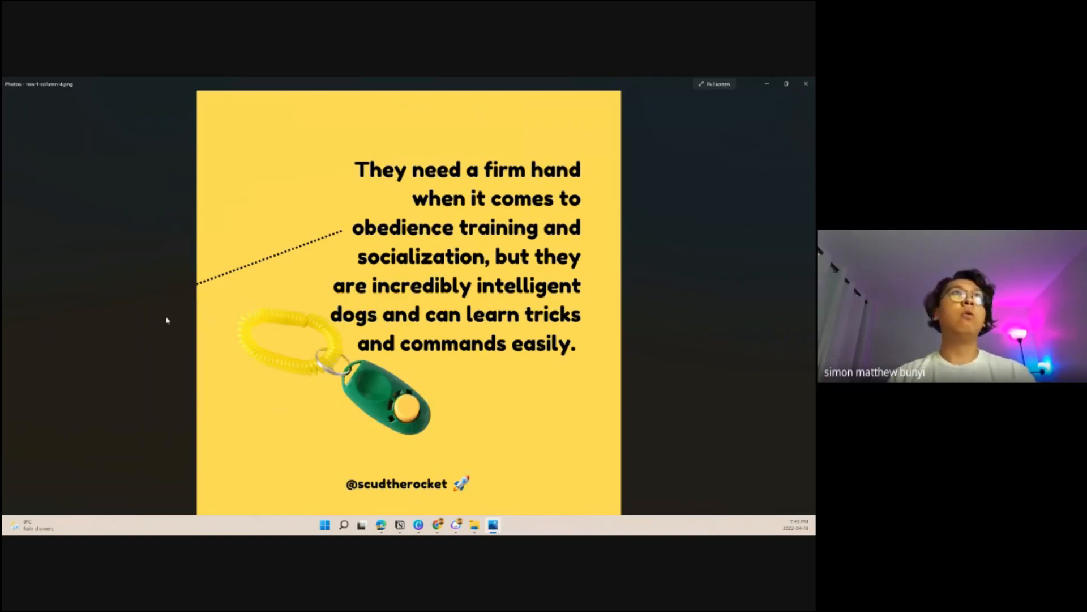
{"action": "left_click", "coordinate": [806, 84]}
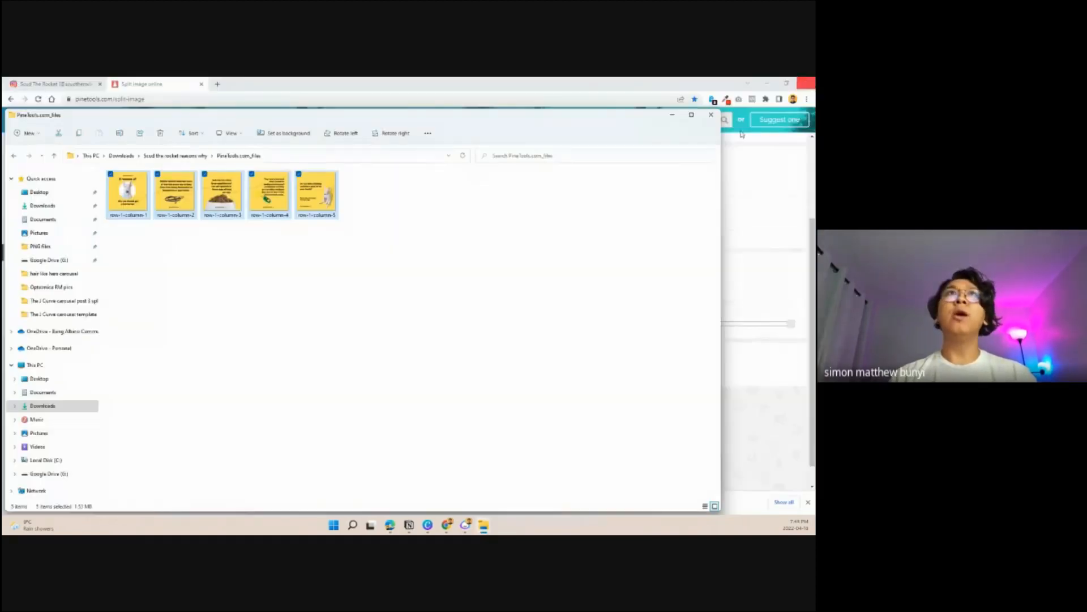
- Return to Chrome from File Explorer and open the Scud the Rocket page on Facebook in a new tab
{"action": "left_click", "coordinate": [674, 116]}
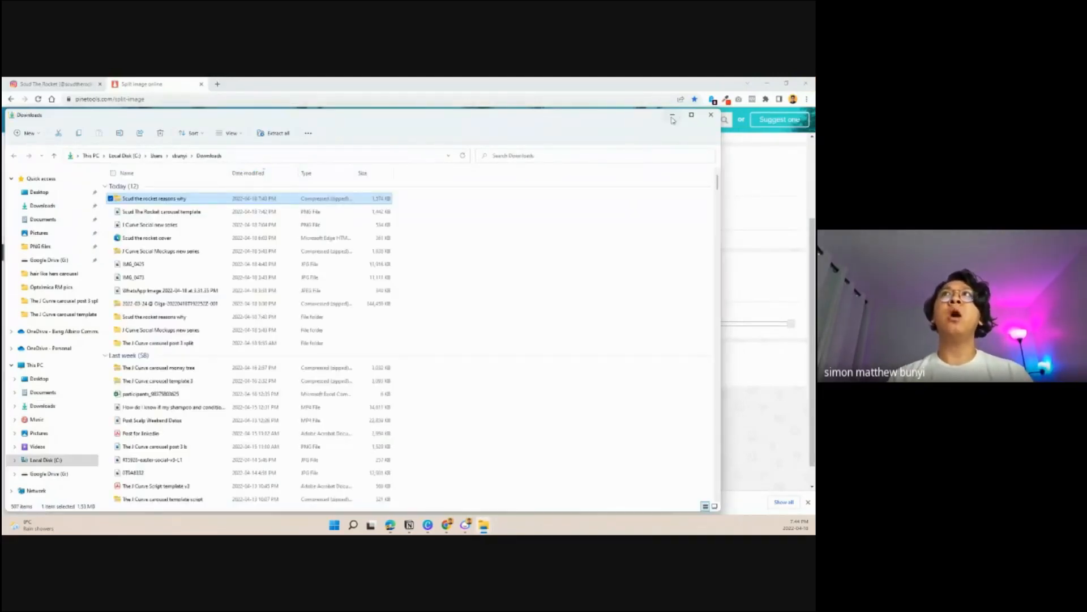
{"action": "left_click", "coordinate": [672, 117]}
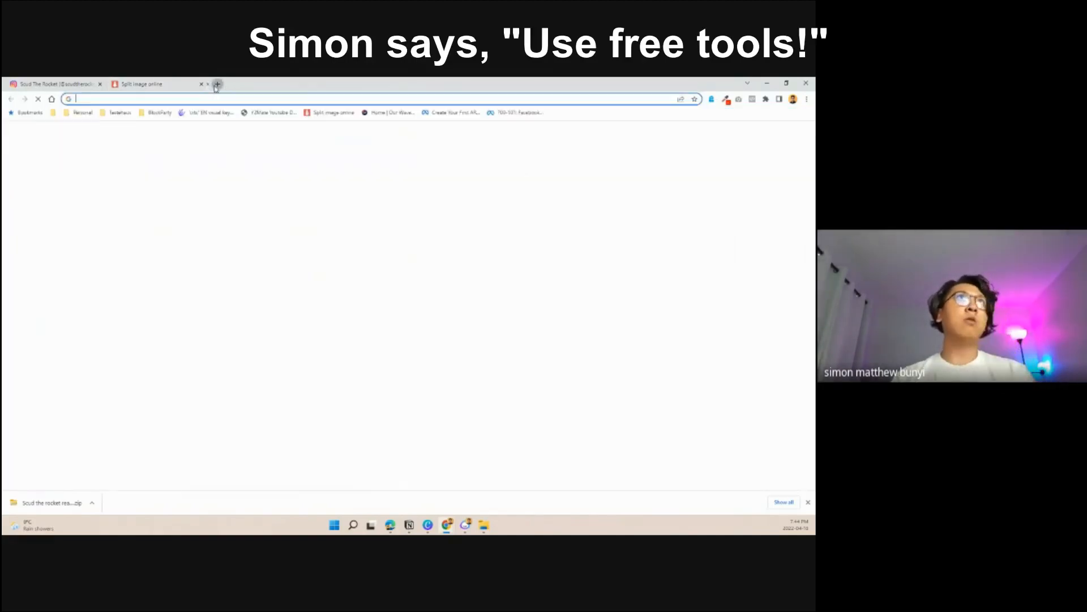
{"action": "left_click", "coordinate": [218, 85]}
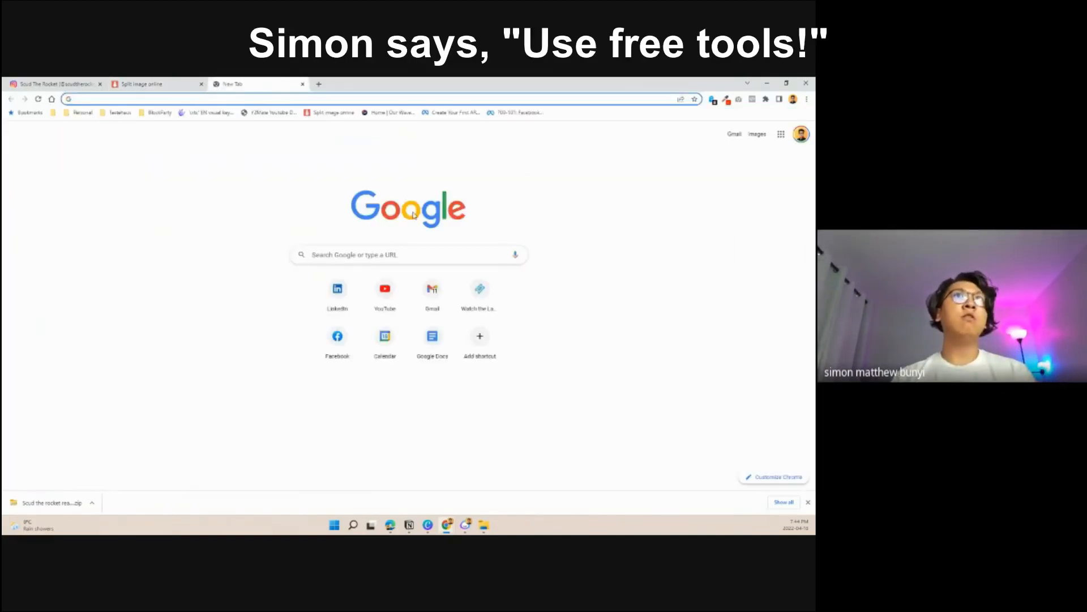
{"action": "left_click", "coordinate": [338, 343]}
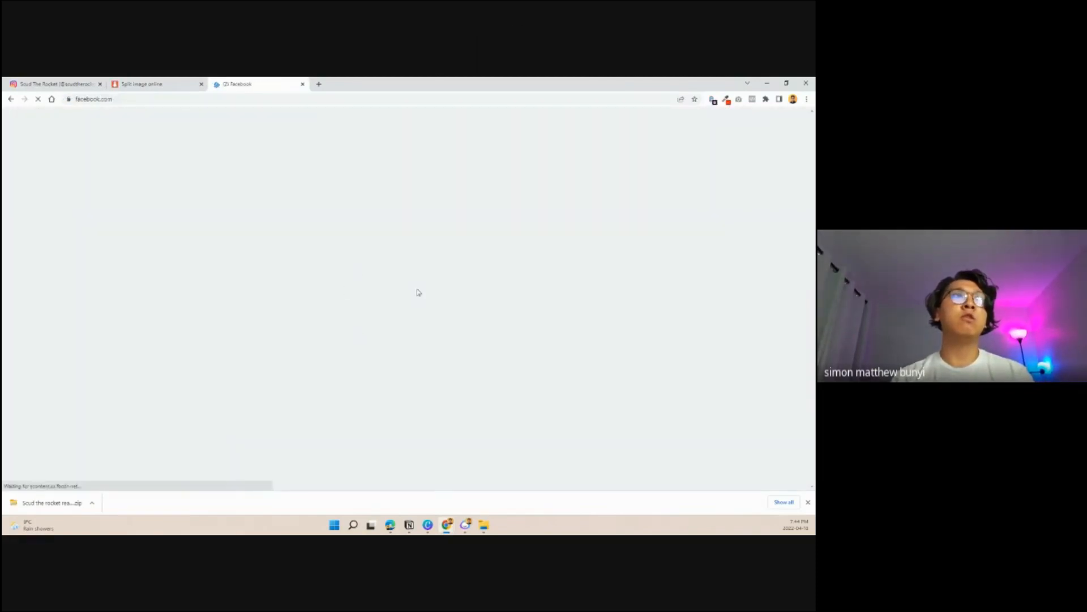
{"action": "left_click", "coordinate": [808, 503]}
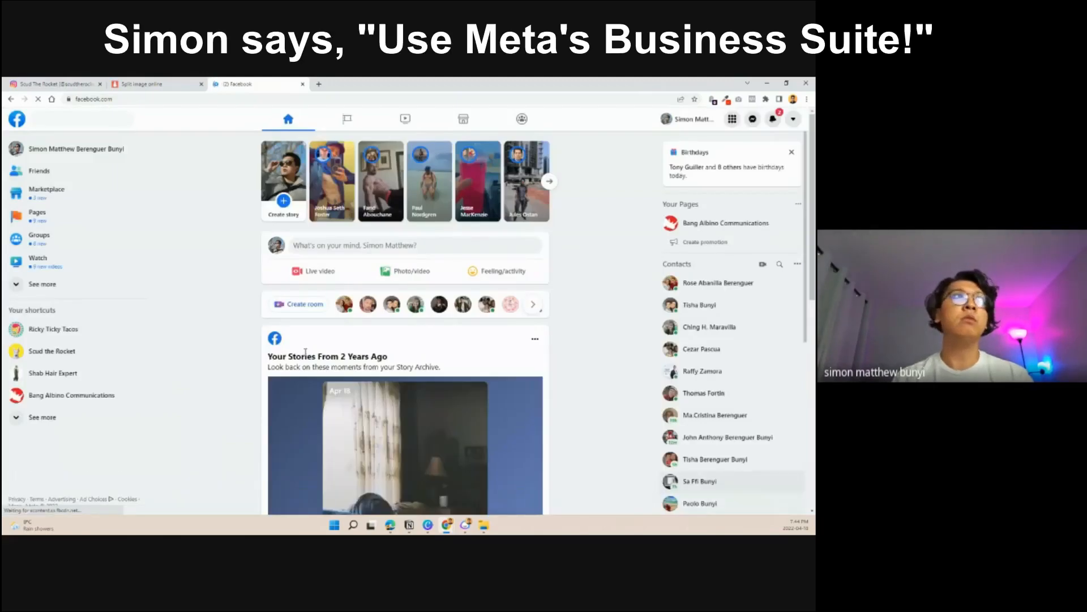
{"action": "left_click", "coordinate": [57, 352]}
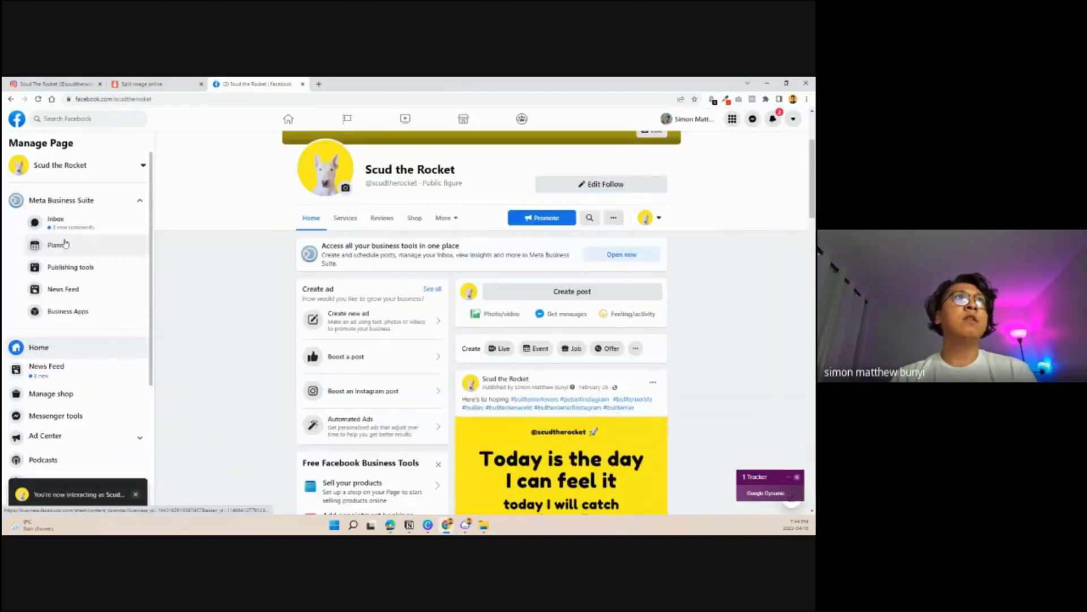
- Start a new post from Meta Business Suite's Planner, adding the scudtherocket Instagram account and the TOP BULL TERRIER group as publishing destinations
{"action": "left_click", "coordinate": [79, 270]}
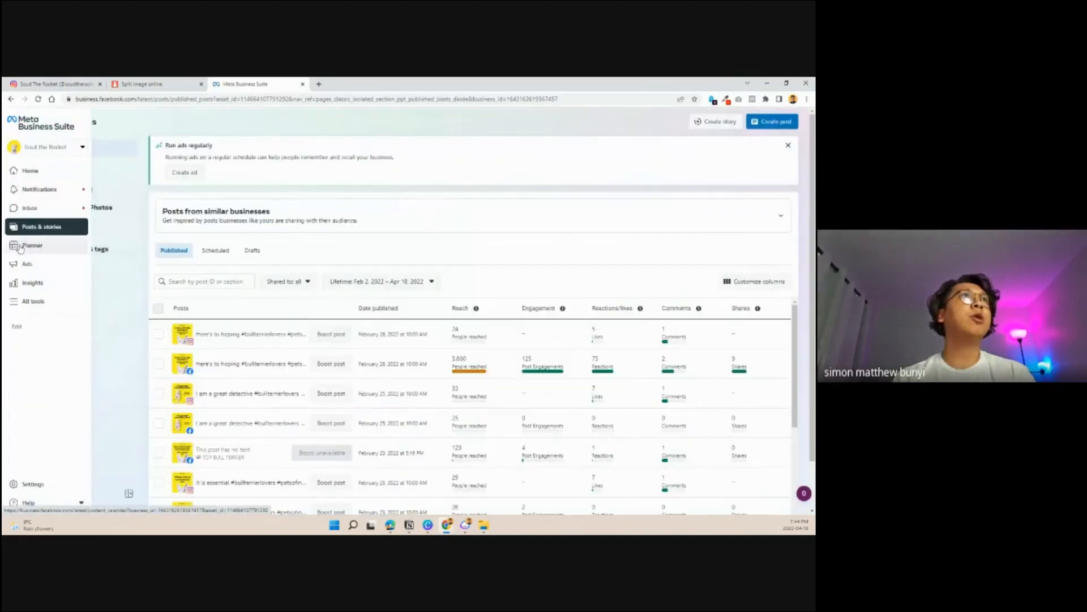
{"action": "left_click", "coordinate": [31, 248]}
{"action": "left_click", "coordinate": [772, 121]}
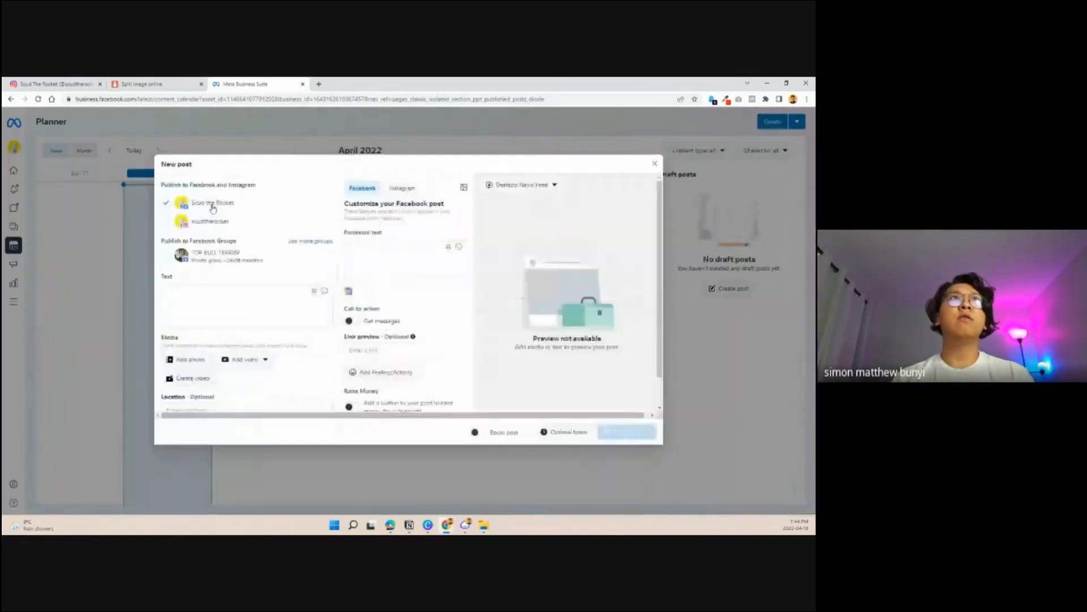
{"action": "left_click", "coordinate": [167, 222]}
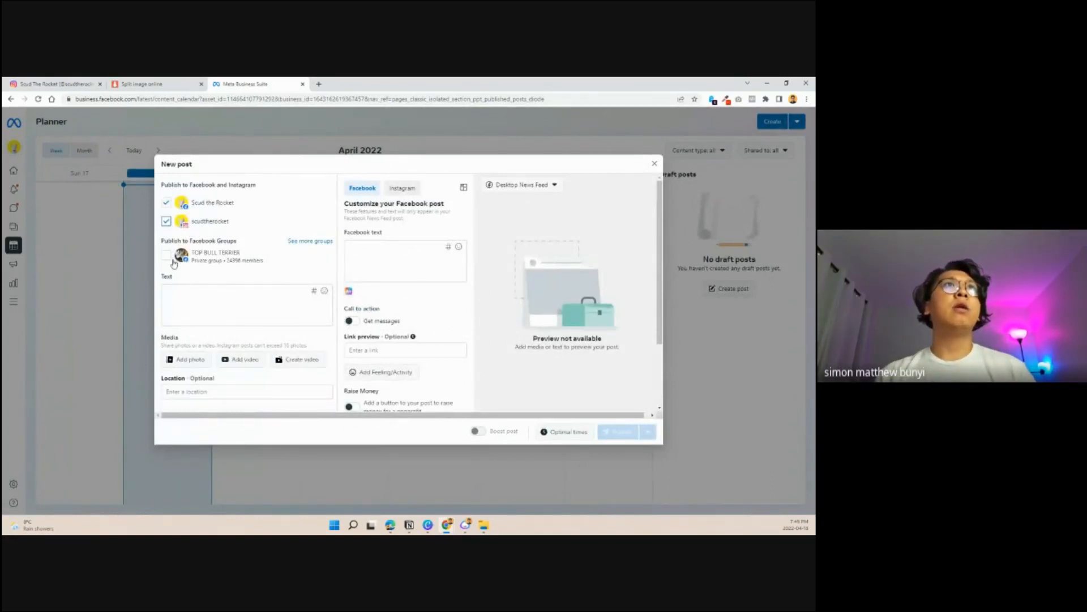
{"action": "left_click", "coordinate": [165, 257]}
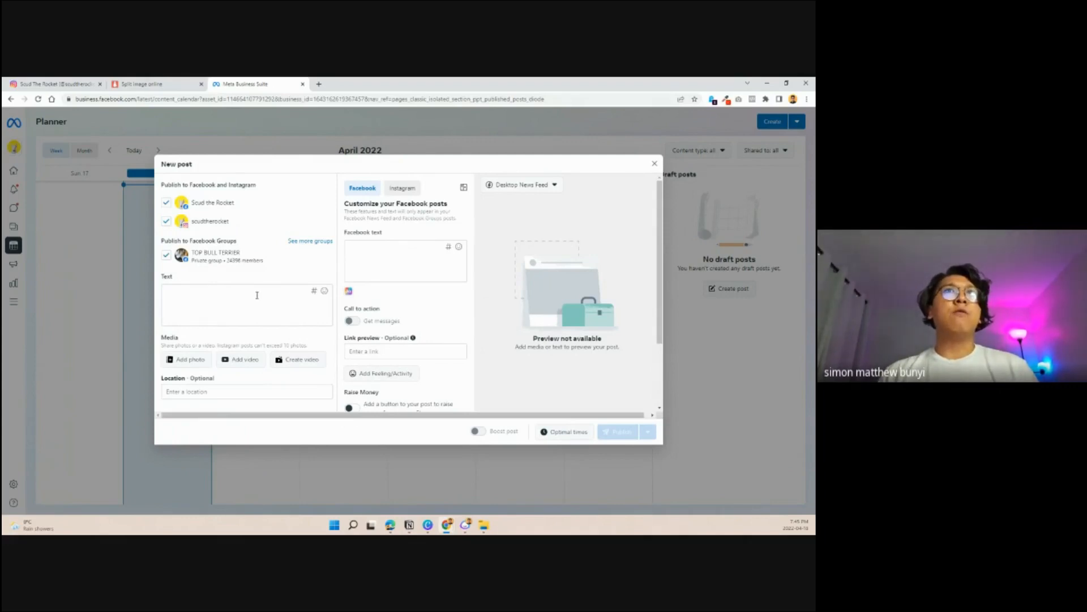
- Add the five split bull terrier carousel slides as photos to the new post and check their order
{"action": "left_click", "coordinate": [188, 360]}
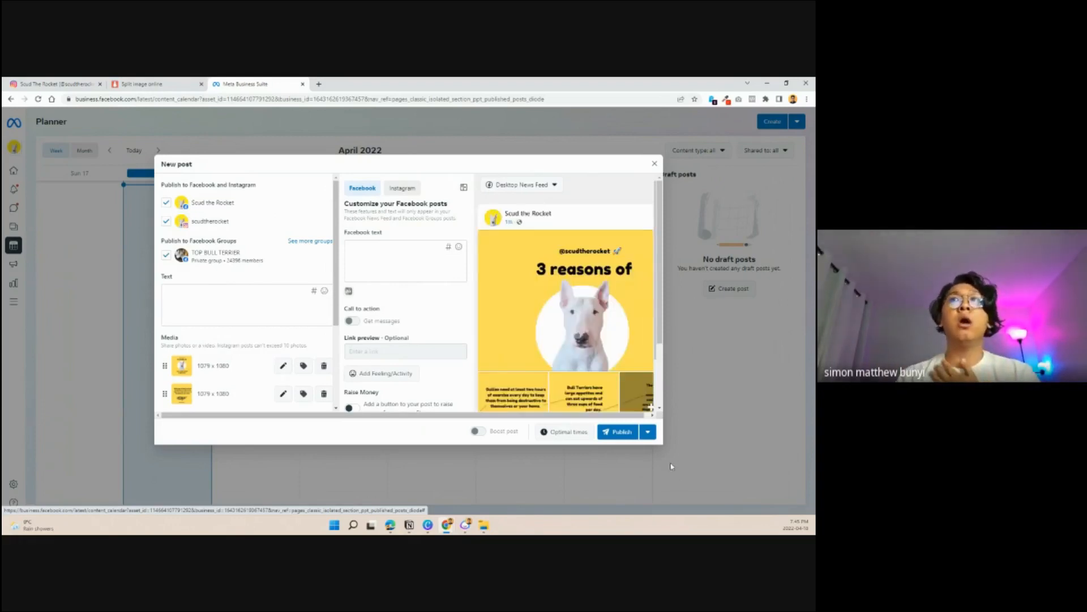
{"action": "scroll", "coordinate": [662, 337], "scroll_direction": "down", "scroll_amount": 1}
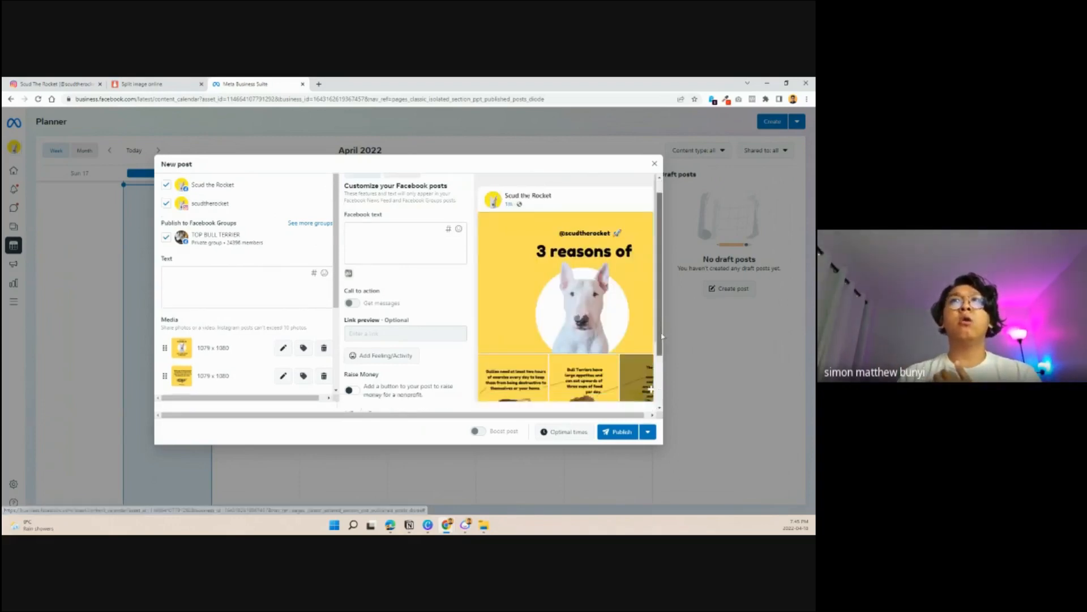
{"action": "scroll", "coordinate": [255, 355], "scroll_direction": "down", "scroll_amount": 1}
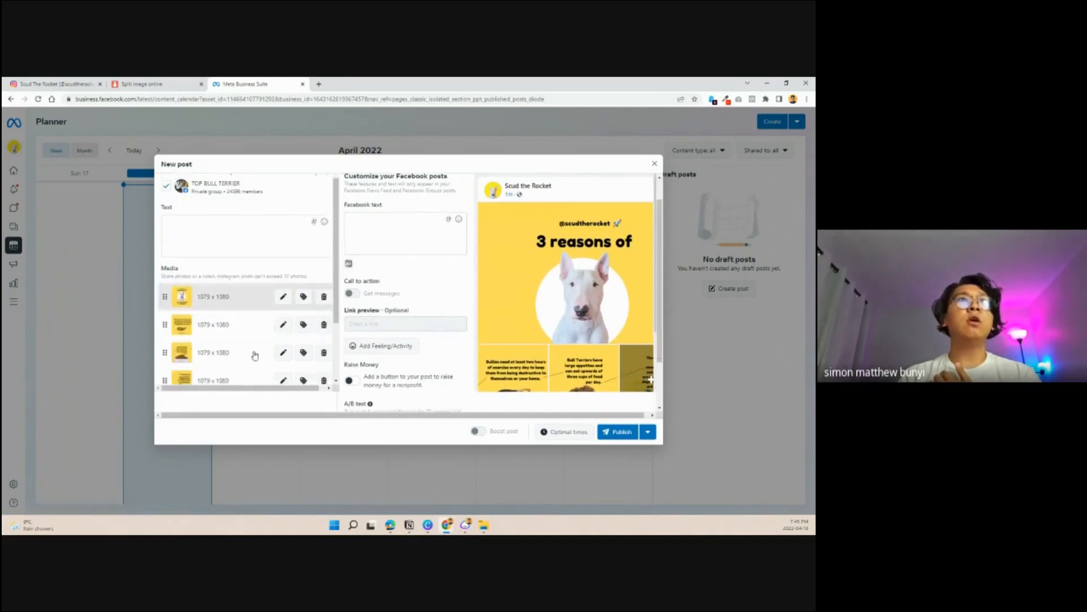
{"action": "scroll", "coordinate": [255, 355], "scroll_direction": "down", "scroll_amount": 1}
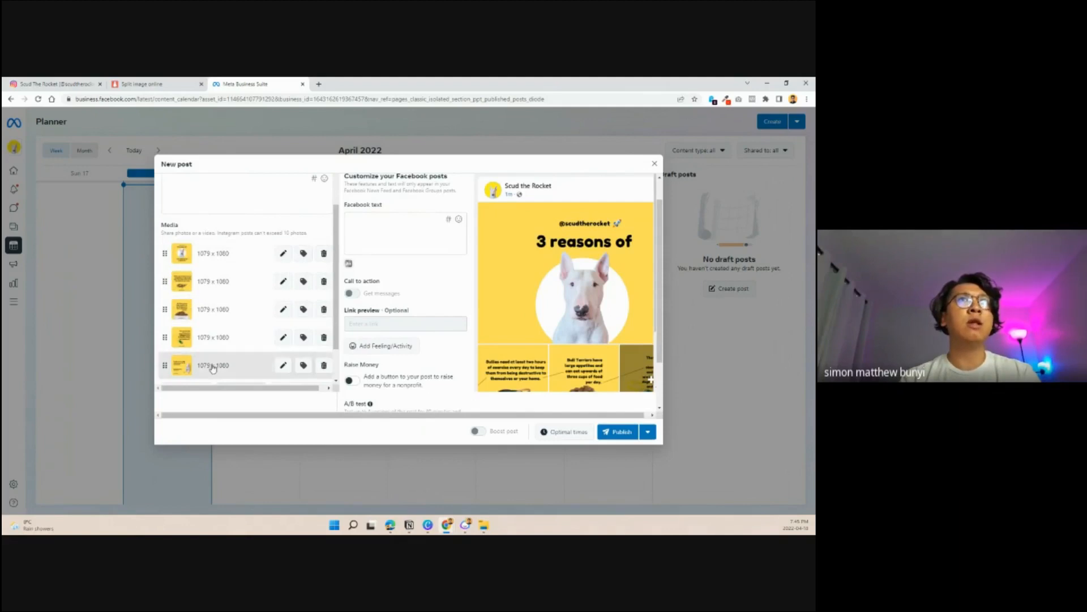
{"action": "scroll", "coordinate": [566, 284], "scroll_direction": "up", "scroll_amount": 2}
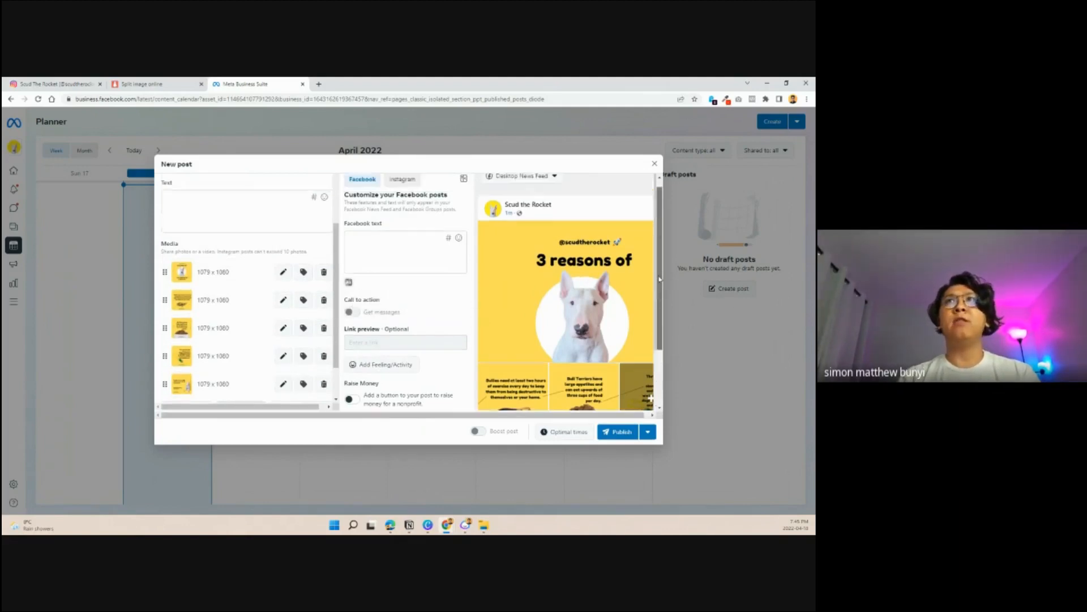
- Preview the Instagram version of the post, going through the carousel slides to the last one
{"action": "left_click", "coordinate": [401, 190]}
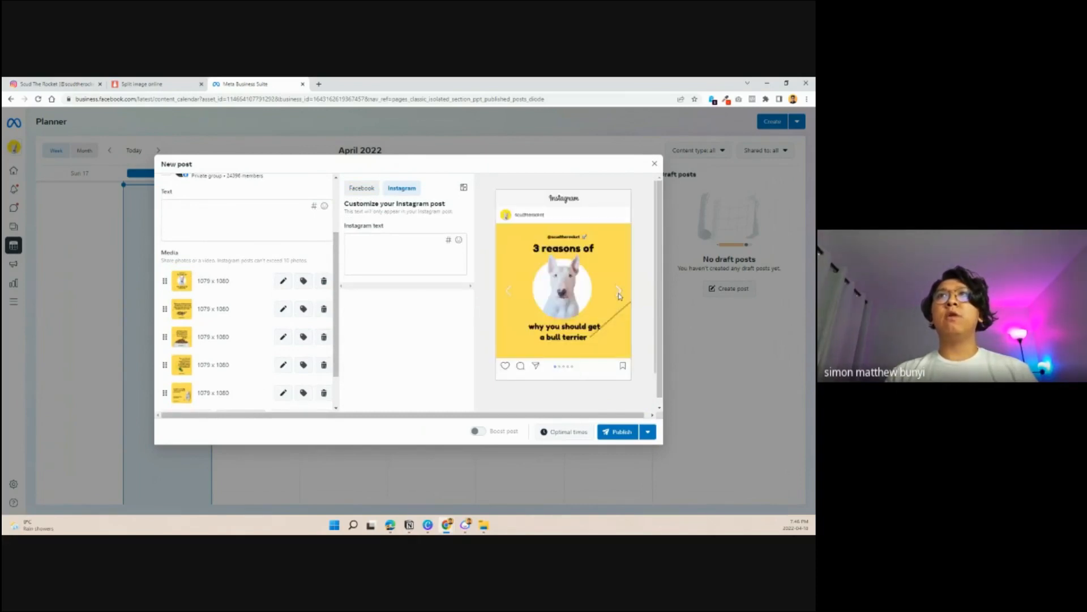
{"action": "left_click", "coordinate": [619, 292]}
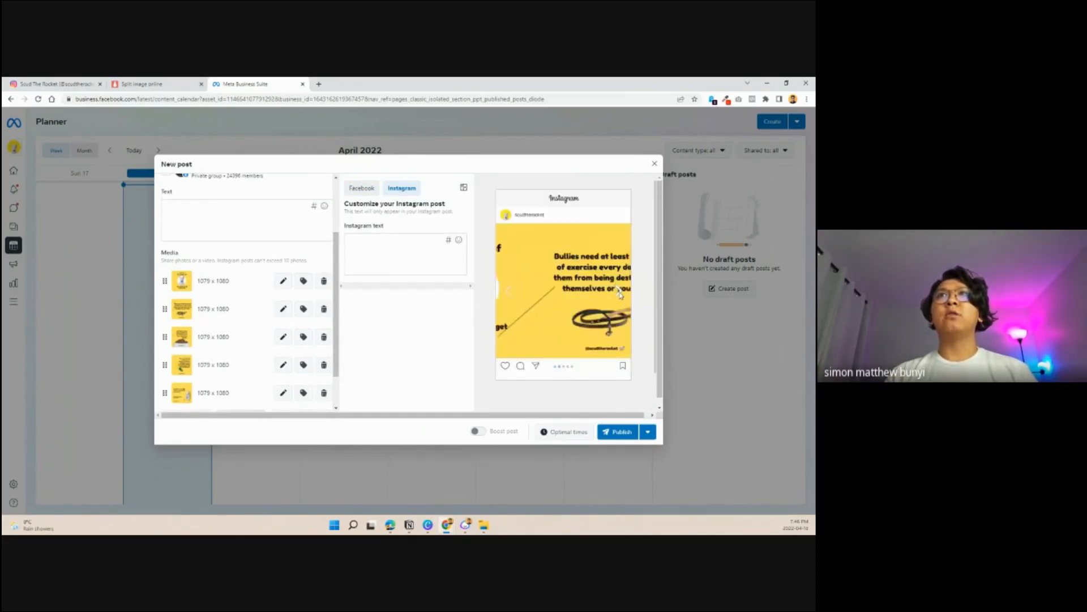
{"action": "left_click", "coordinate": [620, 292]}
{"action": "left_click", "coordinate": [620, 292]}
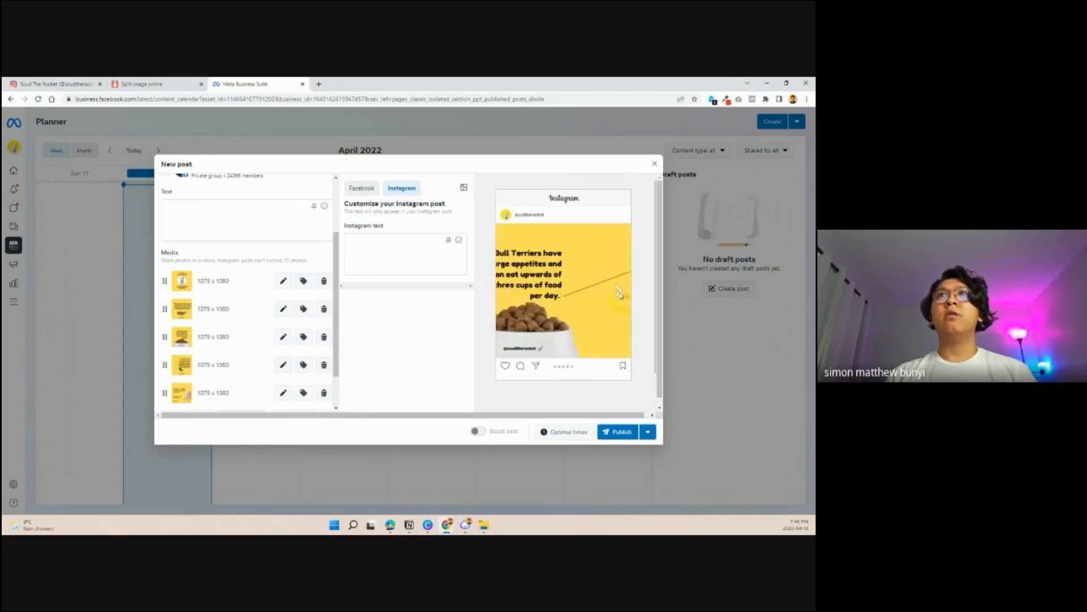
{"action": "left_click", "coordinate": [621, 292]}
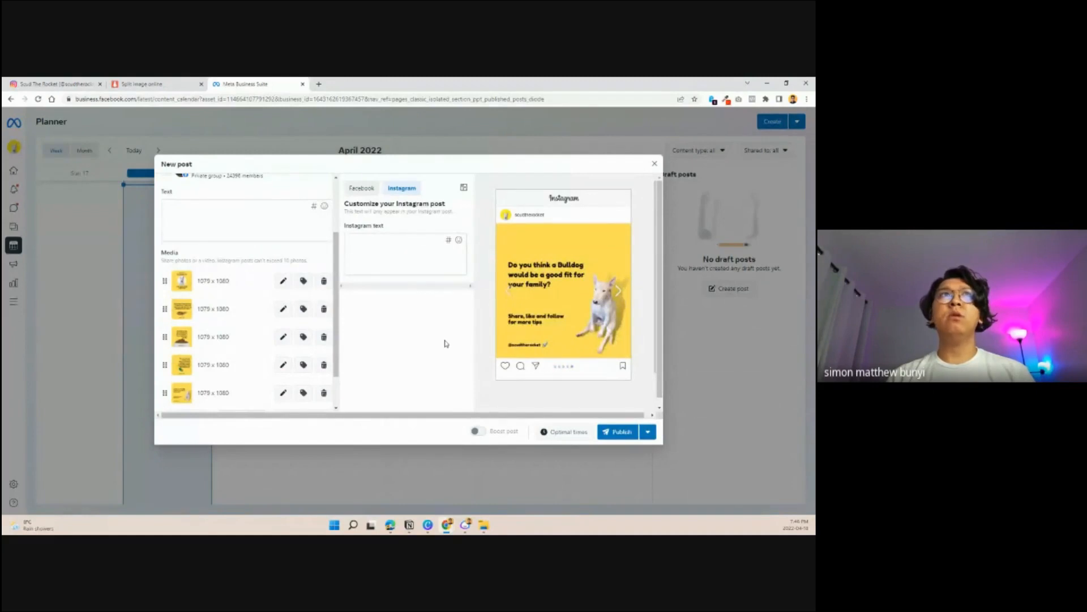
{"action": "scroll", "coordinate": [211, 257], "scroll_direction": "up", "scroll_amount": 2}
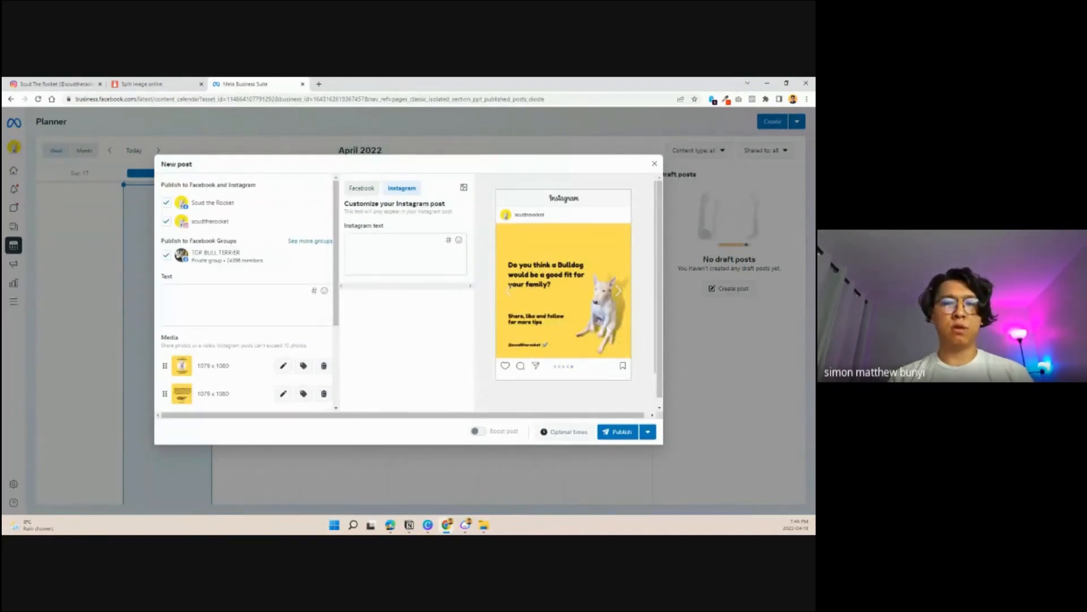
- Switch to Jasper, leave the open document and open the Content Improver template
{"action": "key", "text": "alt+Tab"}
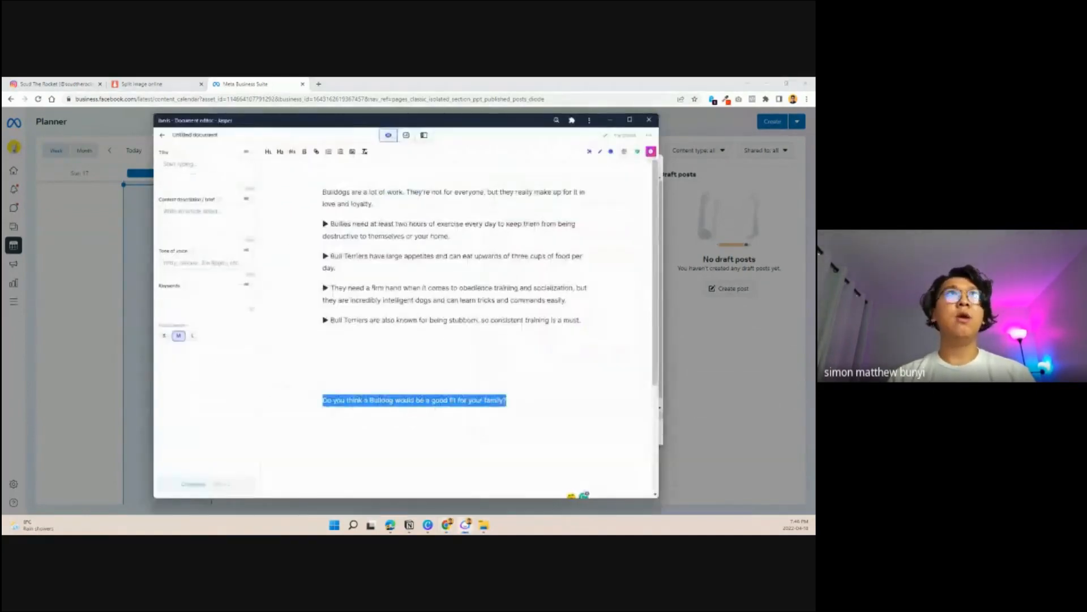
{"action": "left_click", "coordinate": [163, 135]}
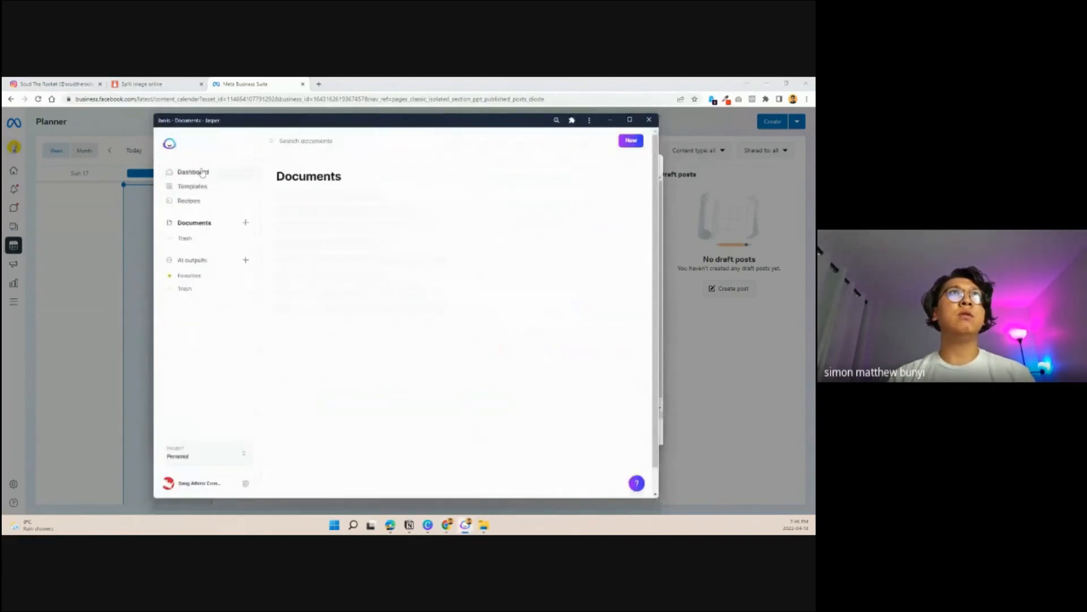
{"action": "left_click", "coordinate": [198, 186]}
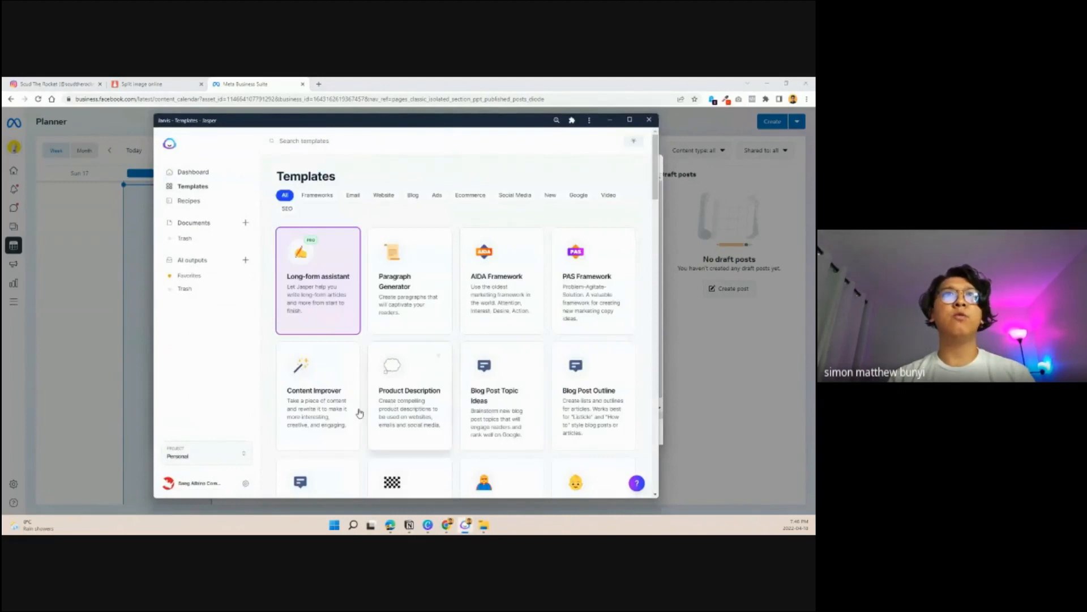
{"action": "left_click", "coordinate": [326, 413]}
- Generate caption variations from "Have you considered getting a bull terrier but still have questions? Here are reasons why you should get one."
{"action": "left_click", "coordinate": [365, 223]}
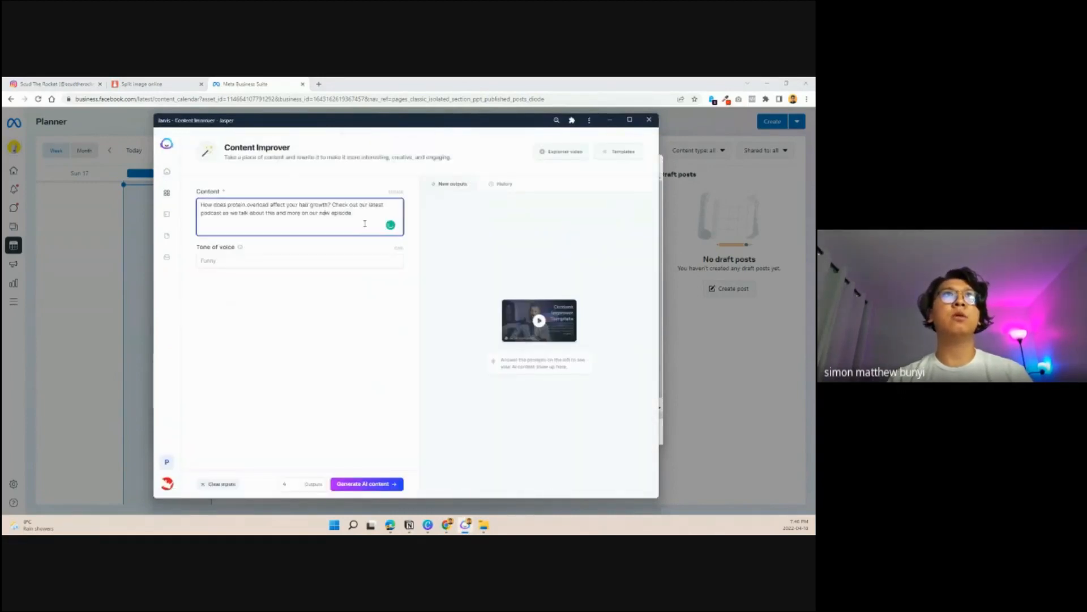
{"action": "key", "text": "ctrl+a"}
{"action": "type", "text": "H"}
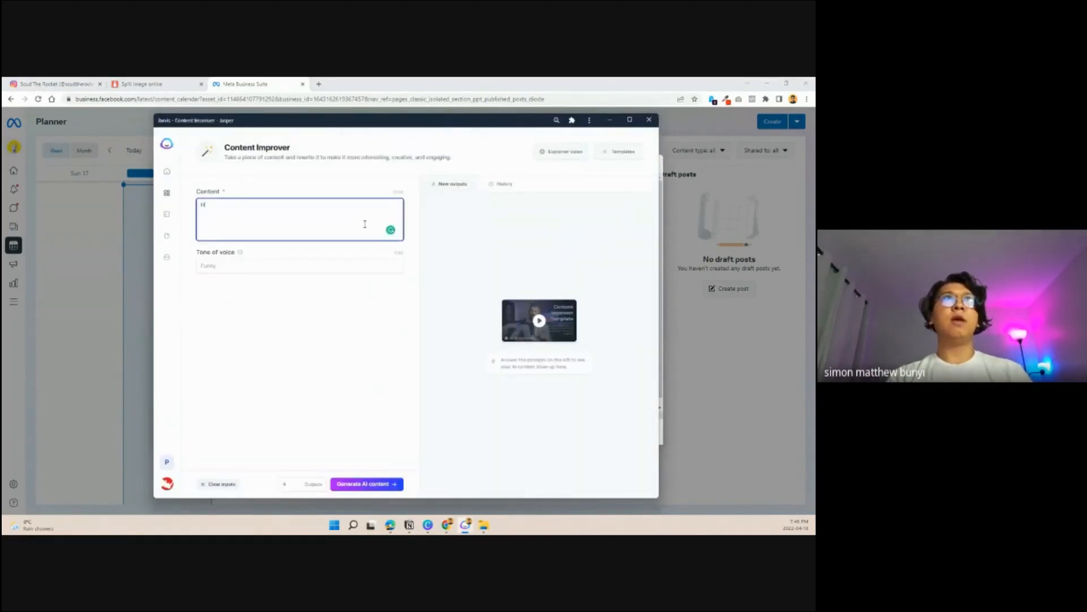
{"action": "type", "text": "ave you considere"}
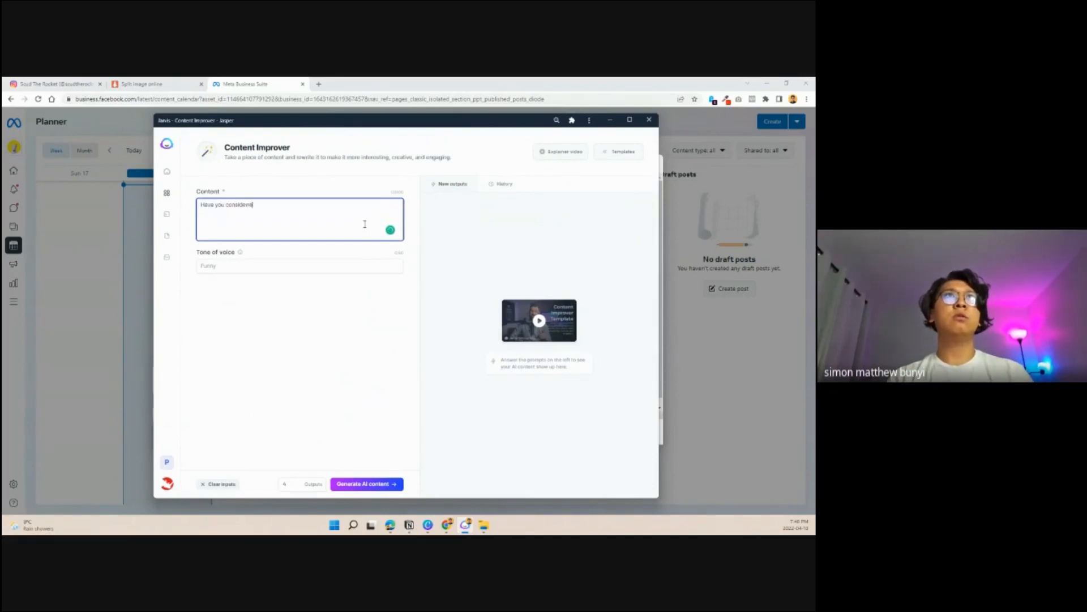
{"action": "key", "text": "BackSpace"}
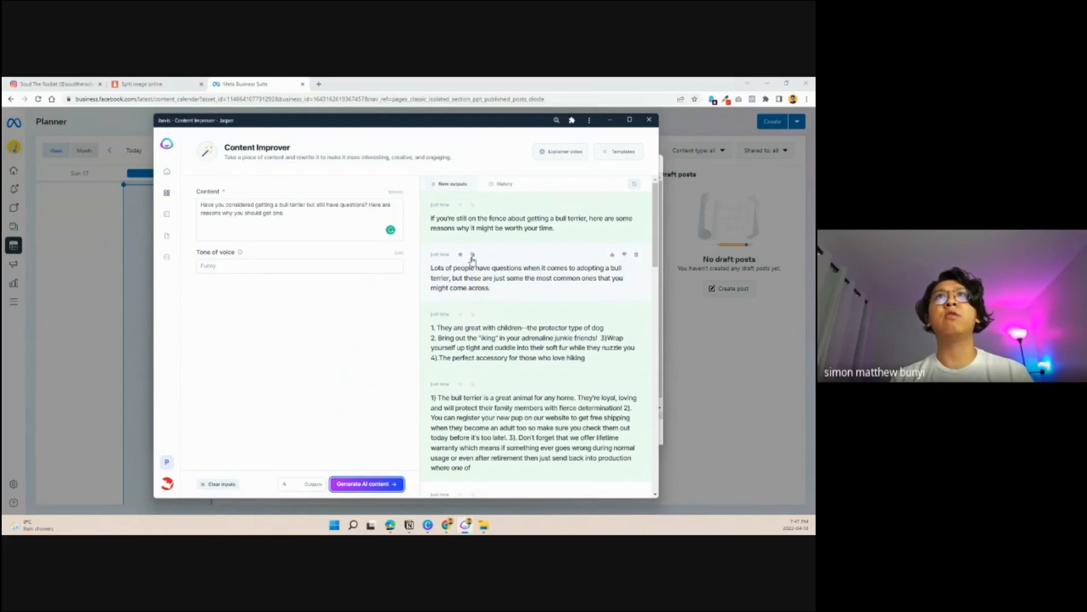
- Copy the generated caption starting "If you're still on the fence about getting a bull terrier" into the post's text in Meta Business Suite
{"action": "left_click", "coordinate": [473, 207]}
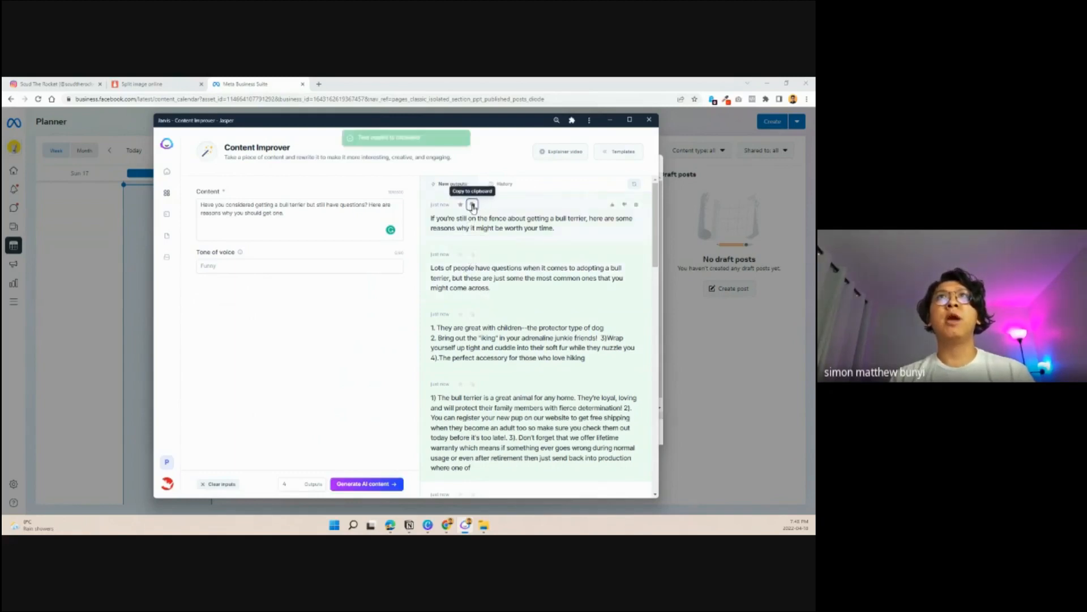
{"action": "left_click", "coordinate": [612, 120]}
{"action": "left_click", "coordinate": [218, 293]}
{"action": "key", "text": "ctrl+v"}
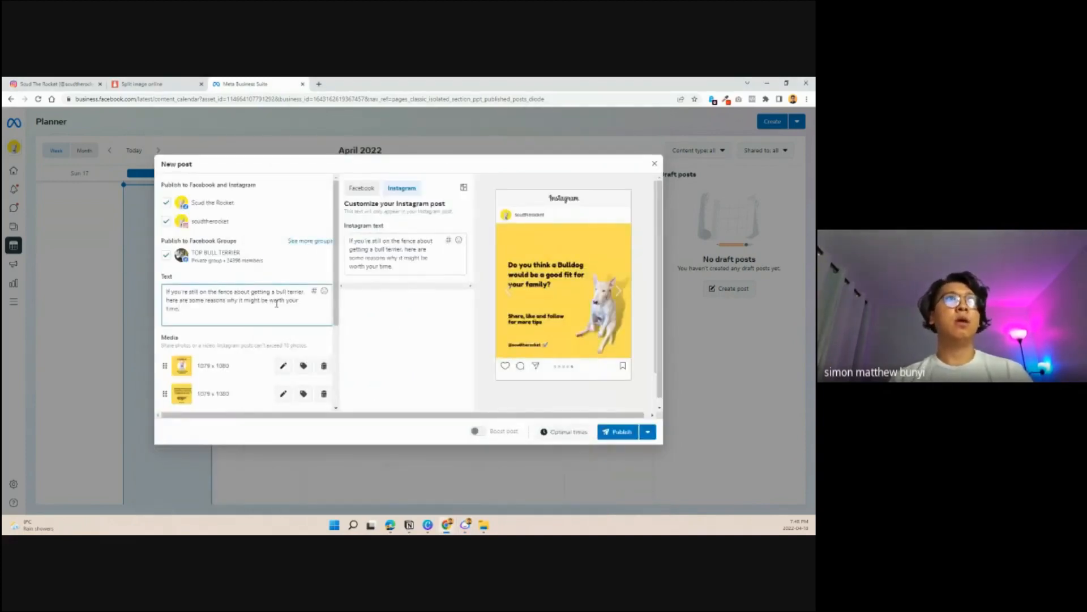
- Add the hashtags #bullies #bullterriers #dogtips #bullcity below the caption, separated by a blank line
{"action": "key", "text": "Return"}
{"action": "key", "text": "Return"}
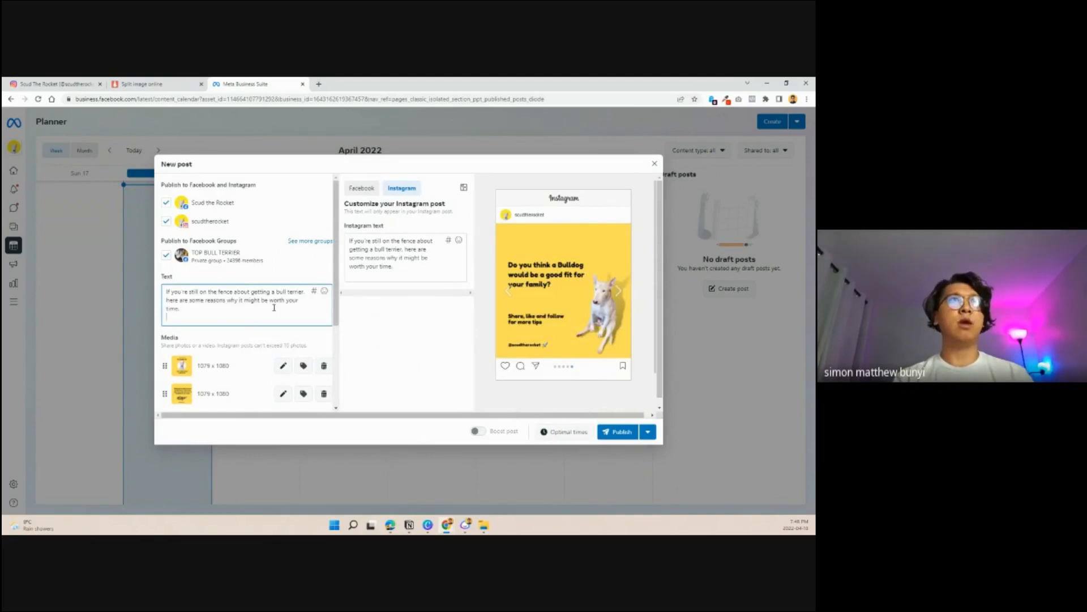
{"action": "type", "text": "#bull"}
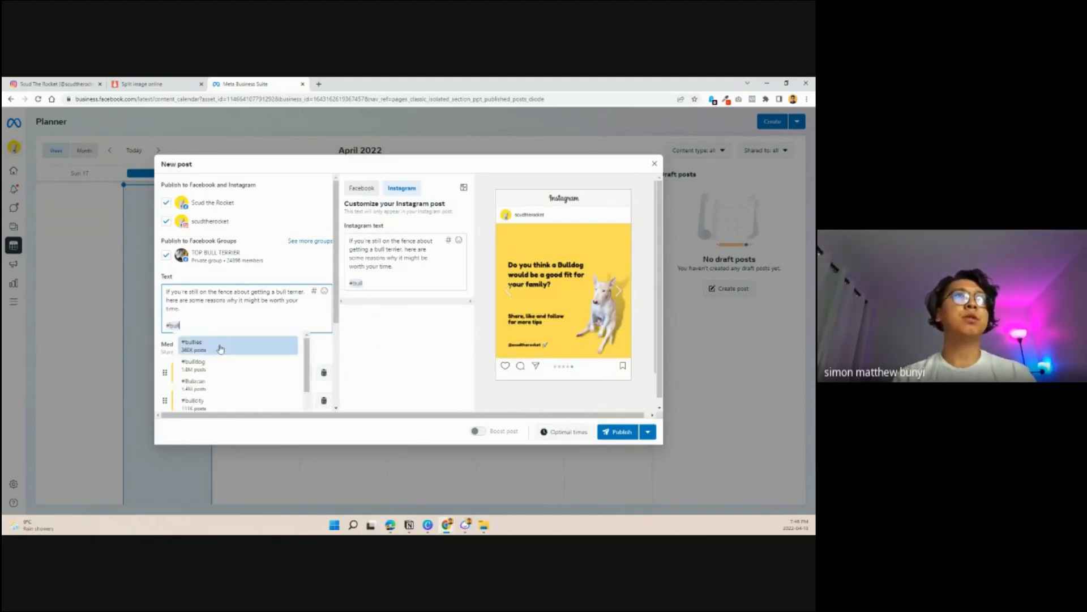
{"action": "left_click", "coordinate": [220, 346]}
{"action": "left_click", "coordinate": [222, 325]}
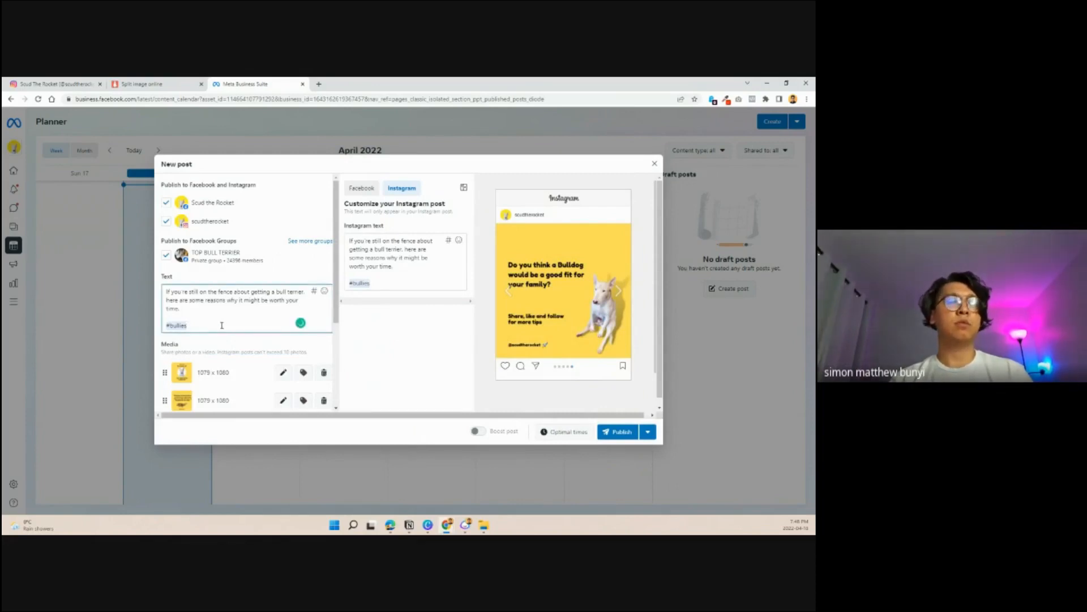
{"action": "type", "text": "#b"}
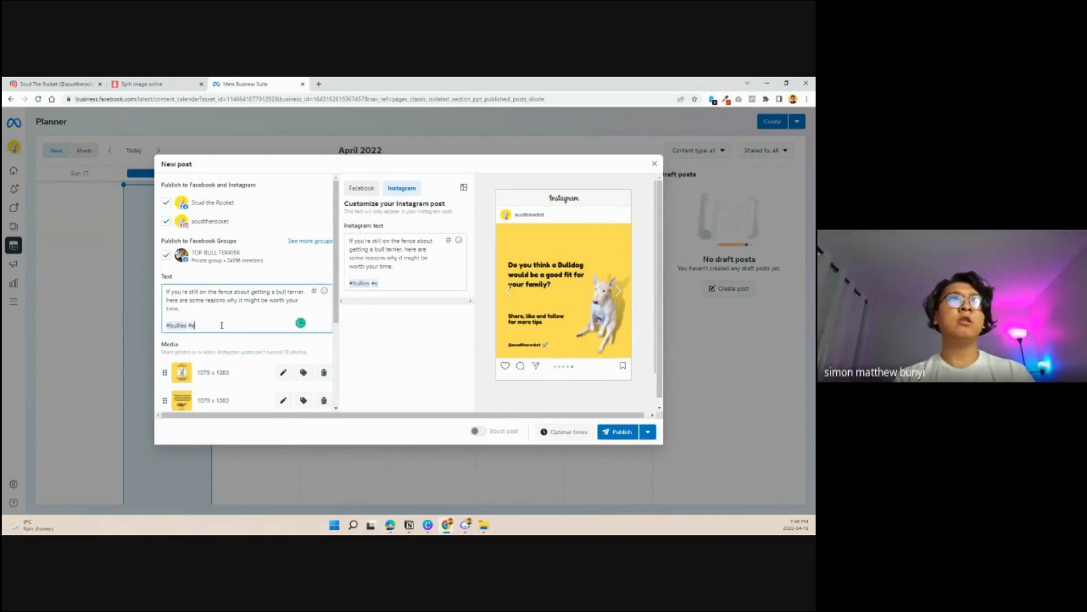
{"action": "key", "text": "BackSpace"}
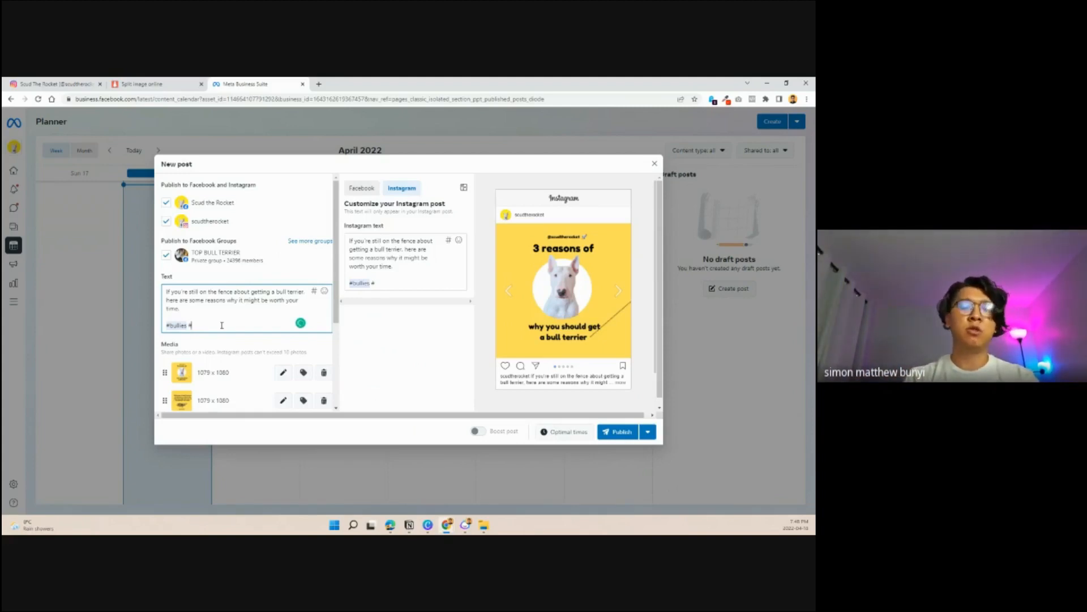
{"action": "type", "text": "bullter"}
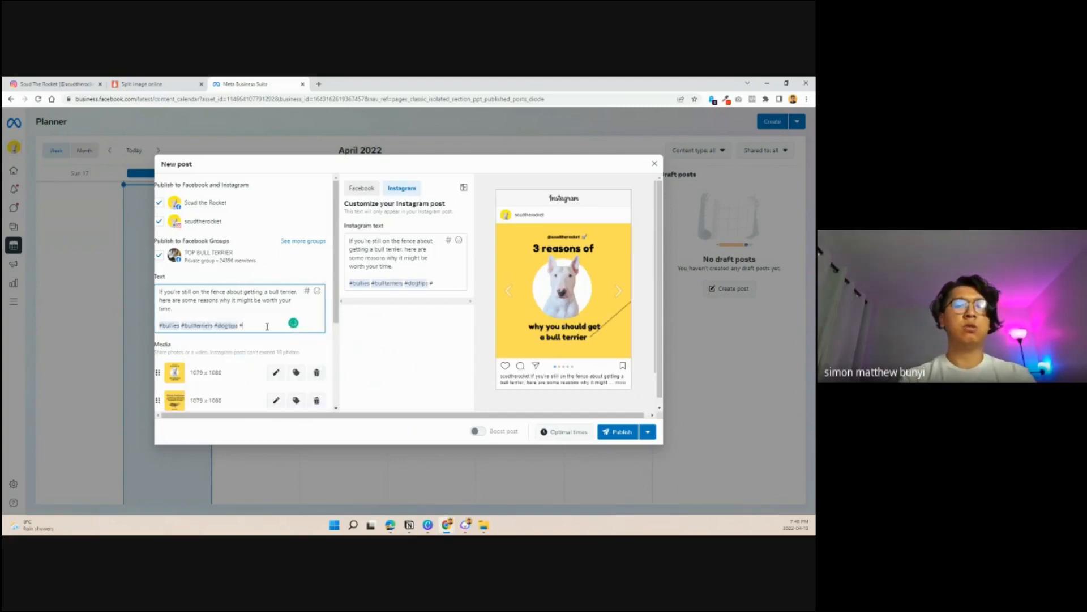
{"action": "type", "text": "bull"}
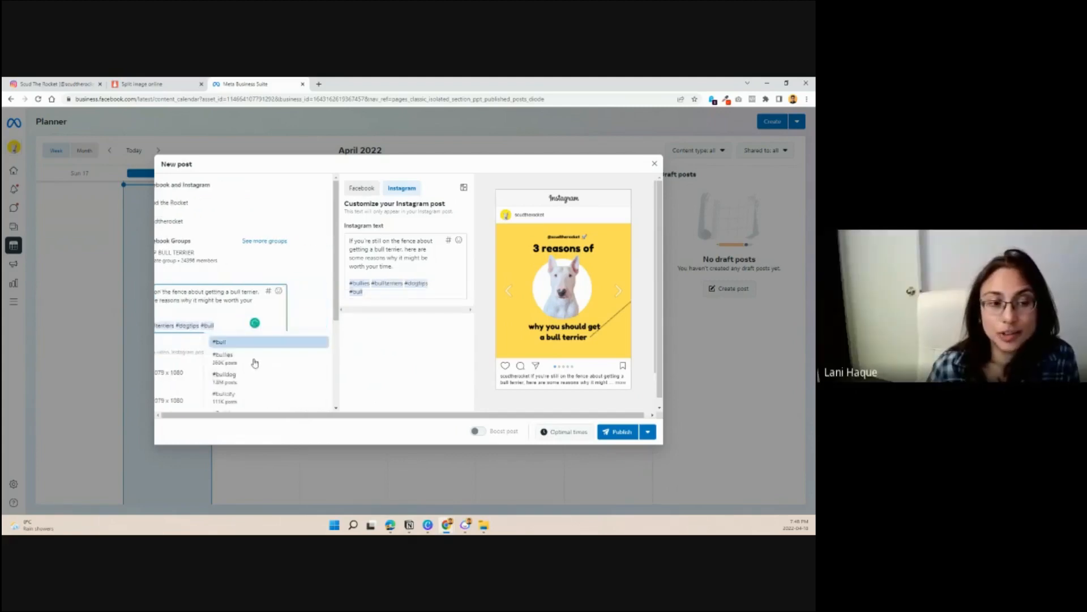
{"action": "left_click", "coordinate": [236, 394]}
{"action": "left_click", "coordinate": [279, 325]}
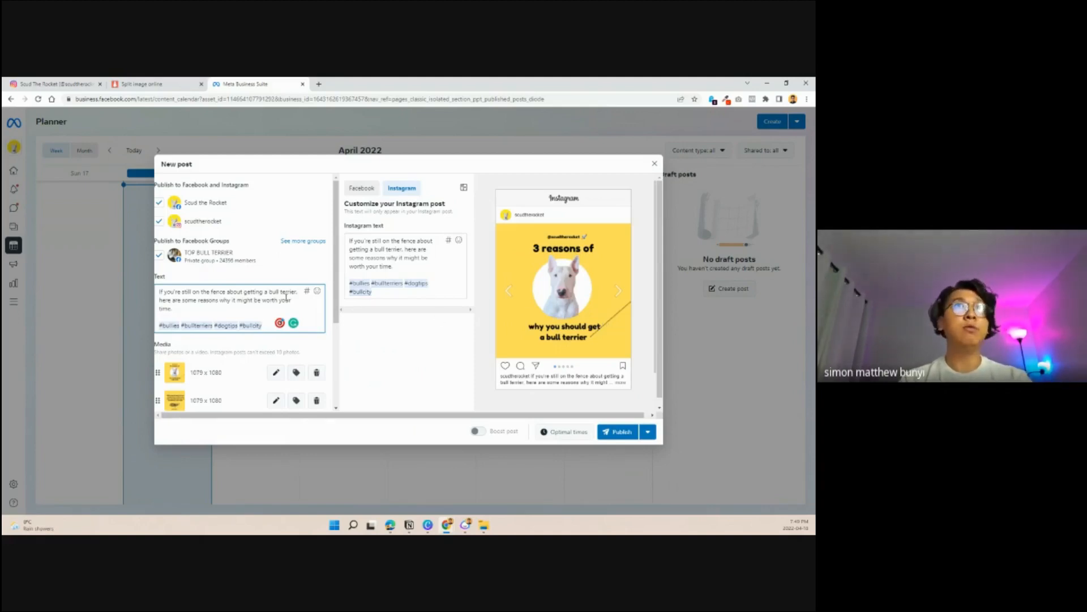
- Review the Facebook version of the post and its media, and publish it to the chosen accounts and group
{"action": "left_click", "coordinate": [368, 192]}
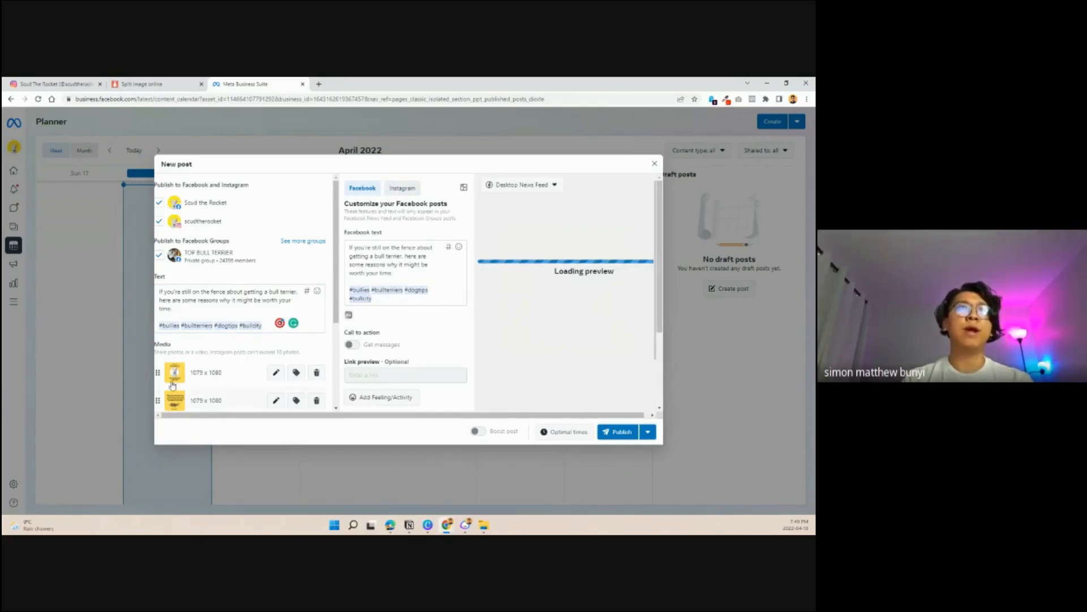
{"action": "scroll", "coordinate": [173, 385], "scroll_direction": "down", "scroll_amount": 3}
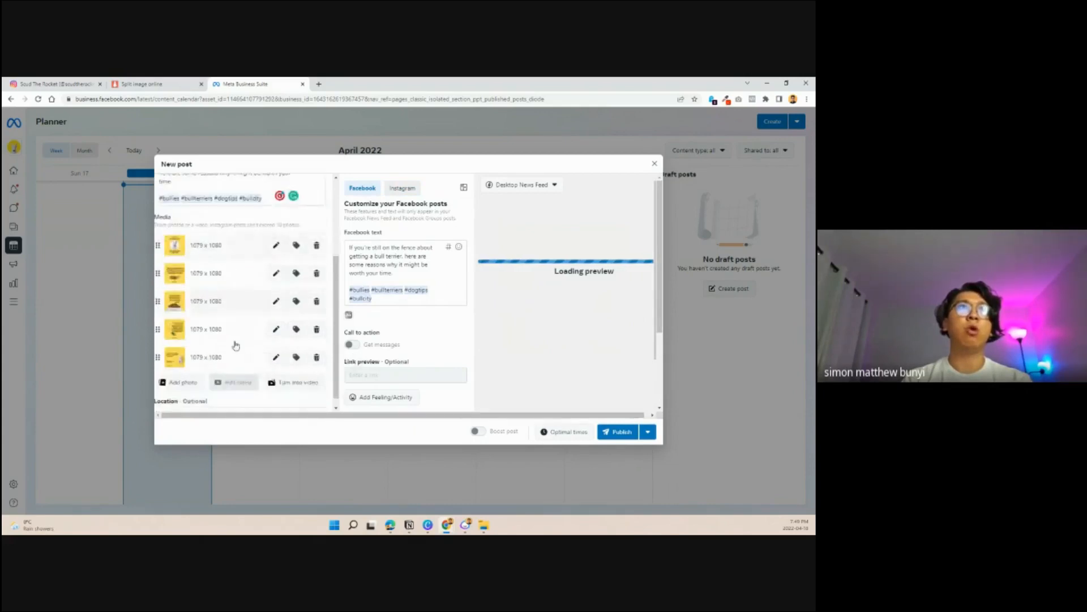
{"action": "scroll", "coordinate": [313, 381], "scroll_direction": "up", "scroll_amount": 3}
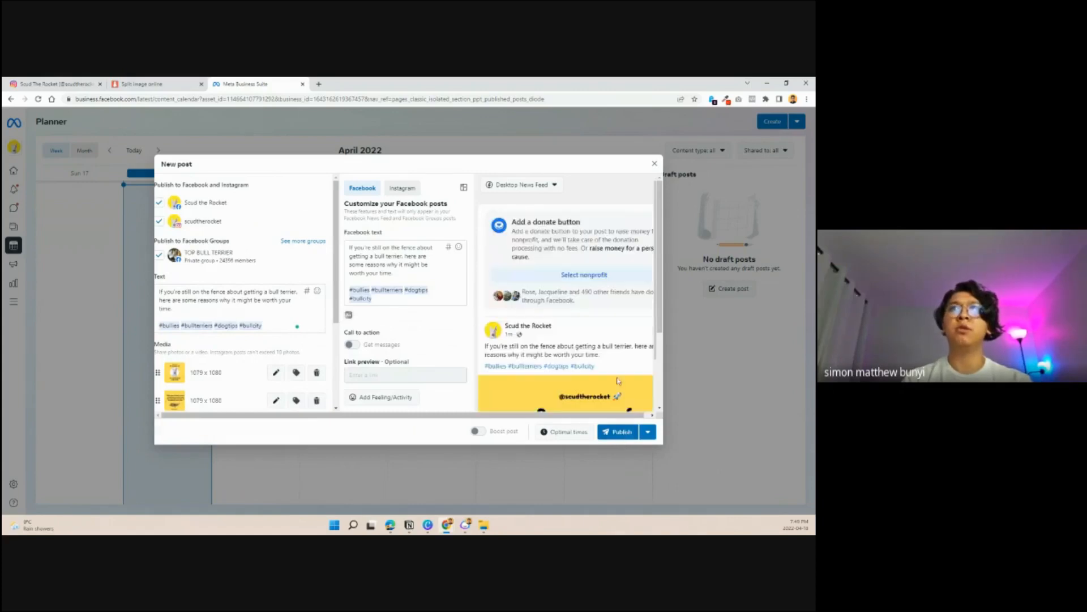
{"action": "left_click", "coordinate": [619, 431]}
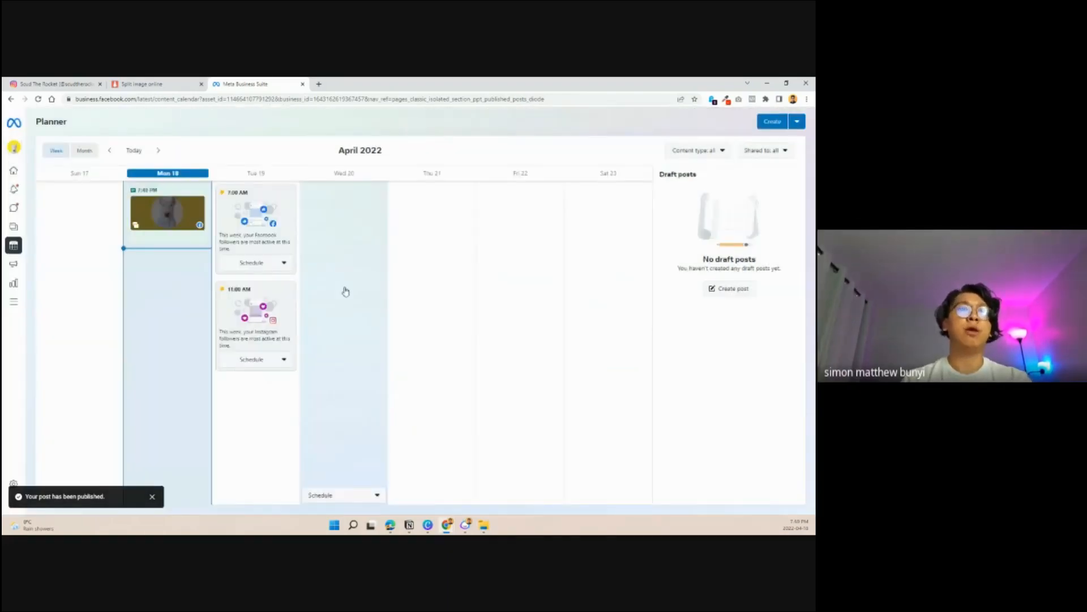
- Reload the scudtherocket Instagram profile, open the newly published "3 reasons of why you should get a bull terrier" carousel and browse its slides
{"action": "left_click", "coordinate": [85, 84]}
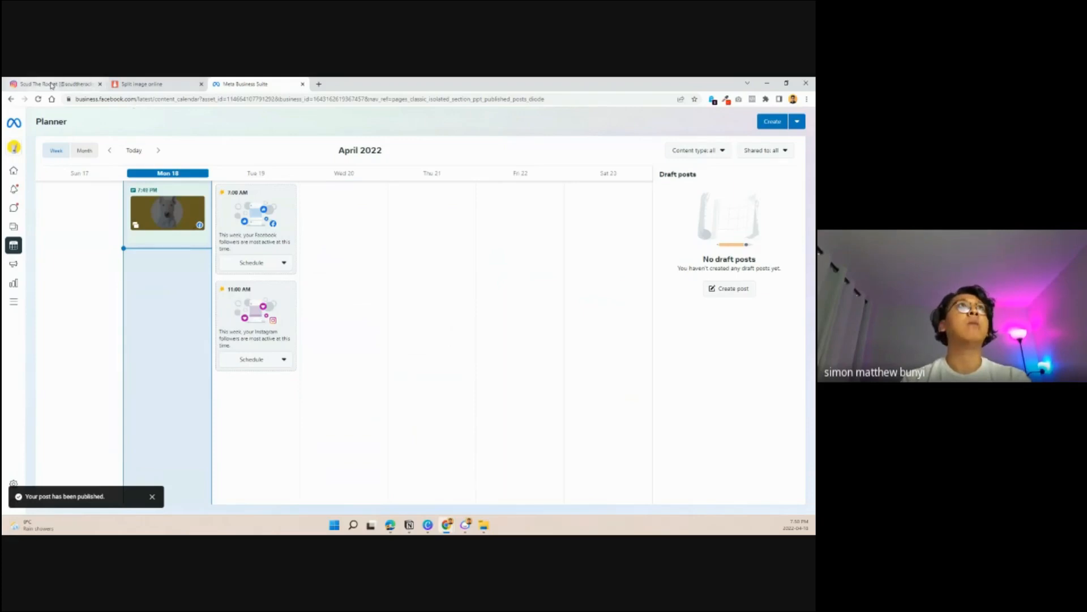
{"action": "left_click", "coordinate": [38, 99]}
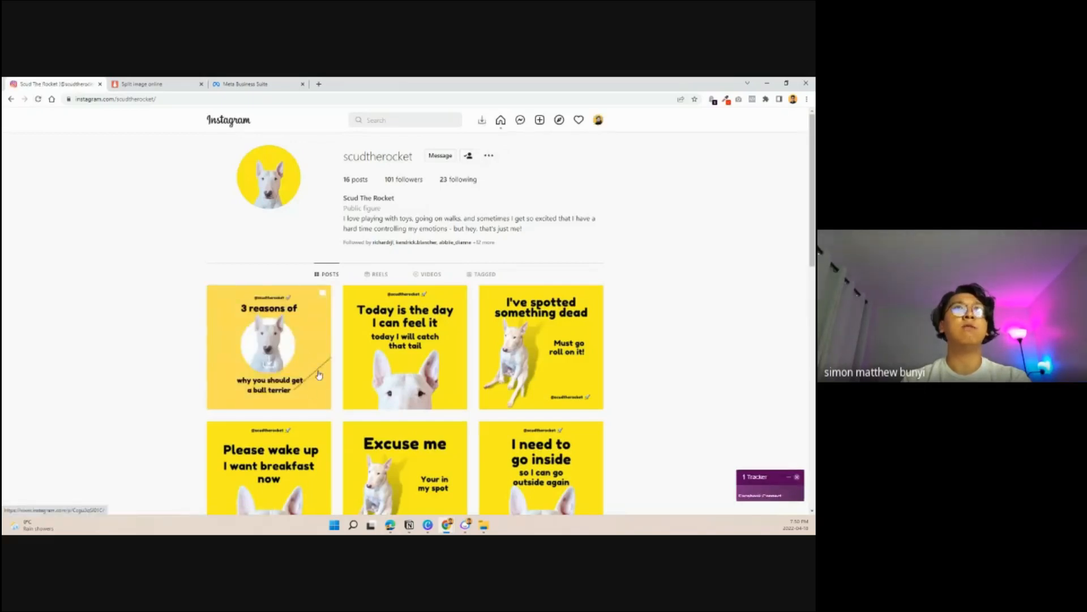
{"action": "left_click", "coordinate": [316, 369]}
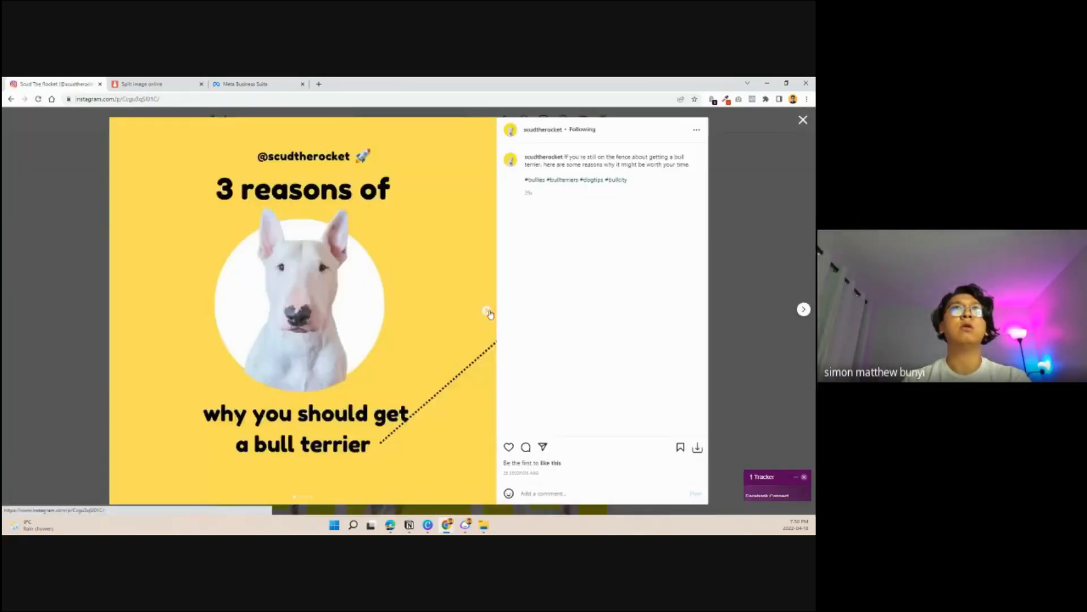
{"action": "left_click", "coordinate": [488, 311]}
{"action": "left_click", "coordinate": [489, 311]}
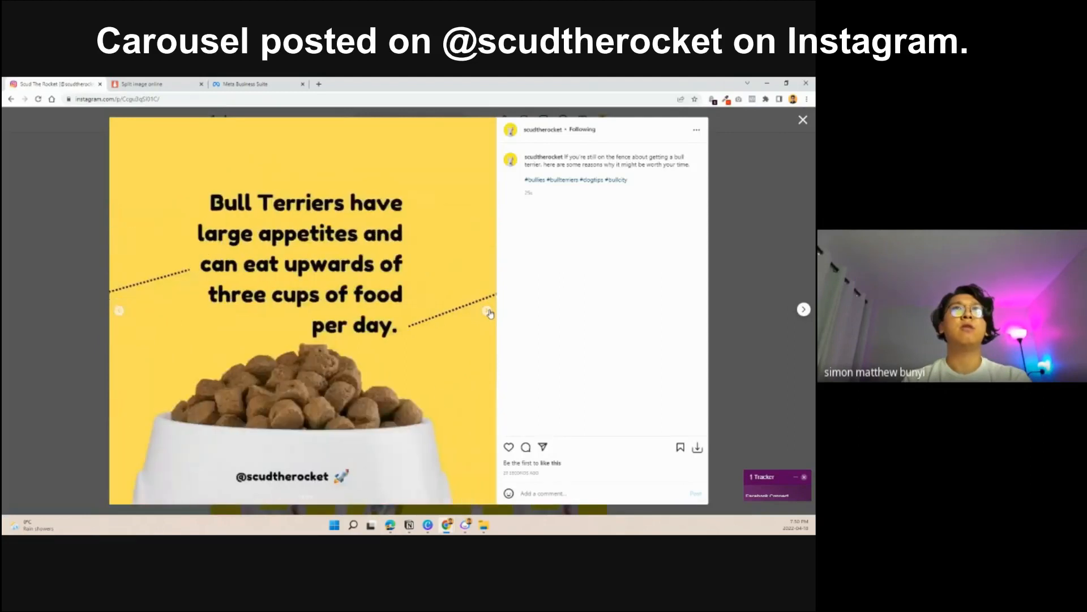
- Browse the published carousel's remaining slides through to the closing call-to-action slide, and close the post
{"action": "left_click", "coordinate": [489, 311]}
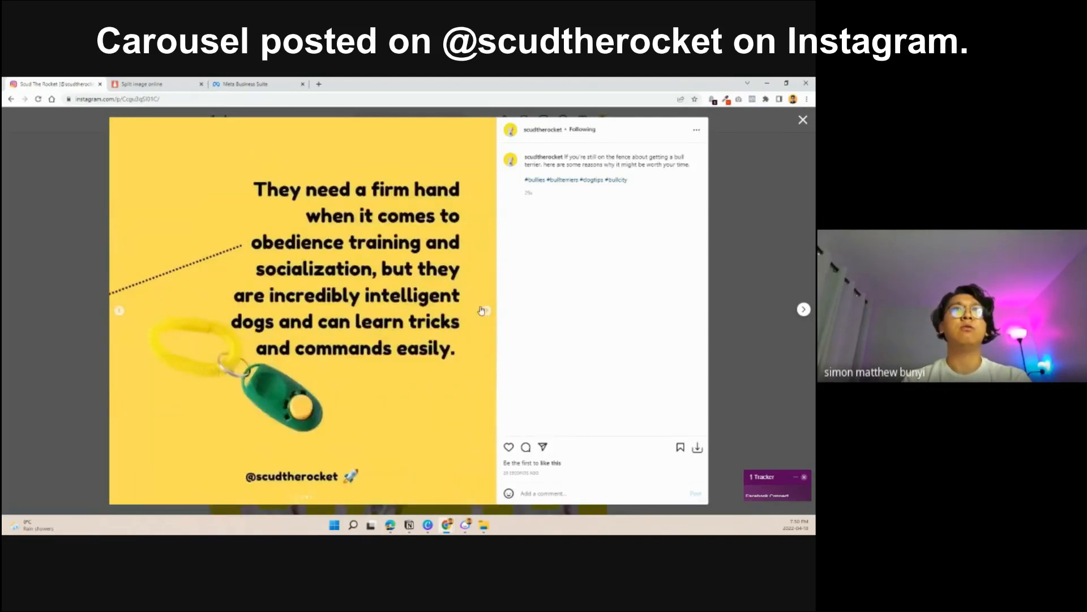
{"action": "left_click", "coordinate": [490, 312]}
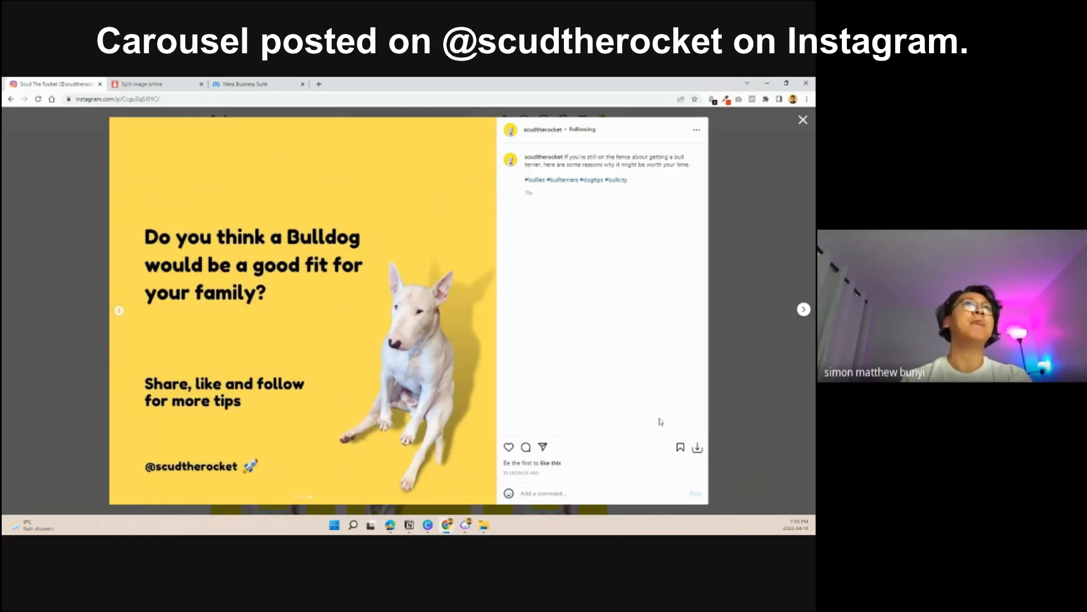
{"action": "left_click", "coordinate": [803, 120]}
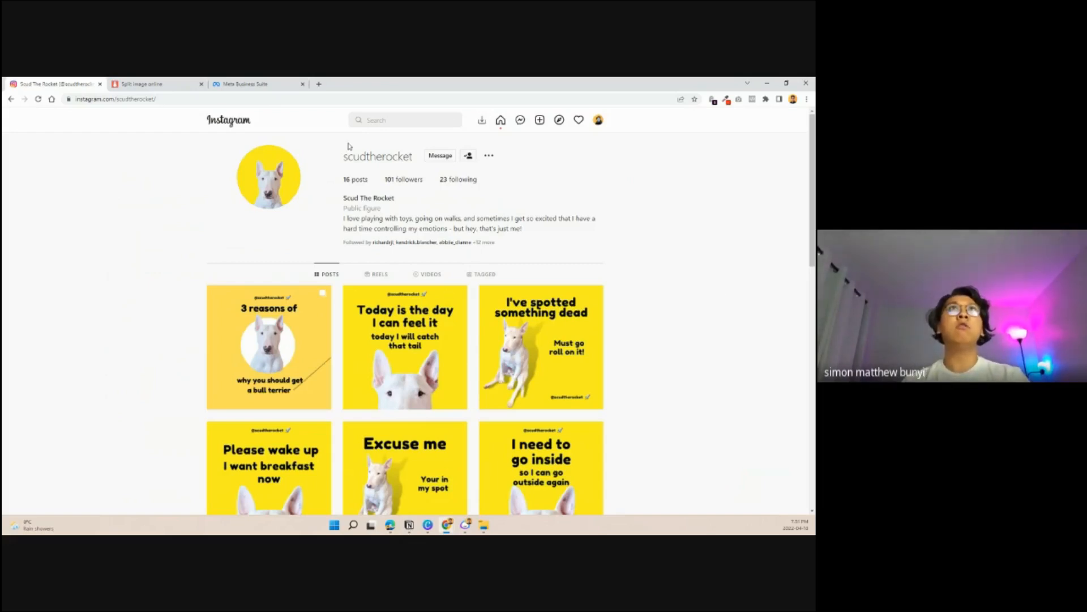
- Open the content designer's portfolio website in a new browser tab and go to its Sample Work section
{"action": "left_click", "coordinate": [320, 84]}
{"action": "type", "text": "simon"}
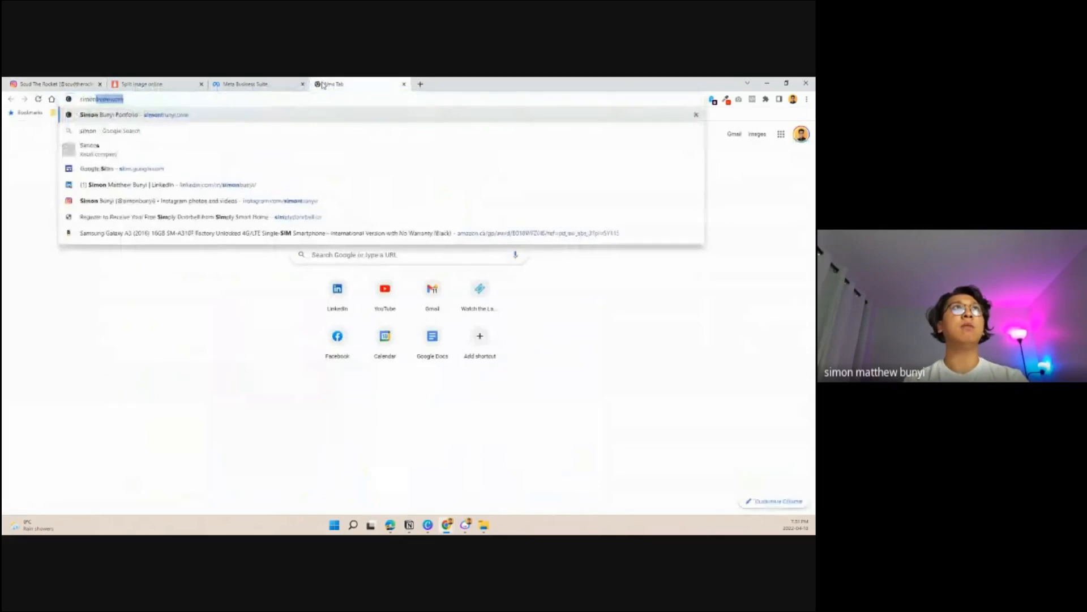
{"action": "key", "text": "Return"}
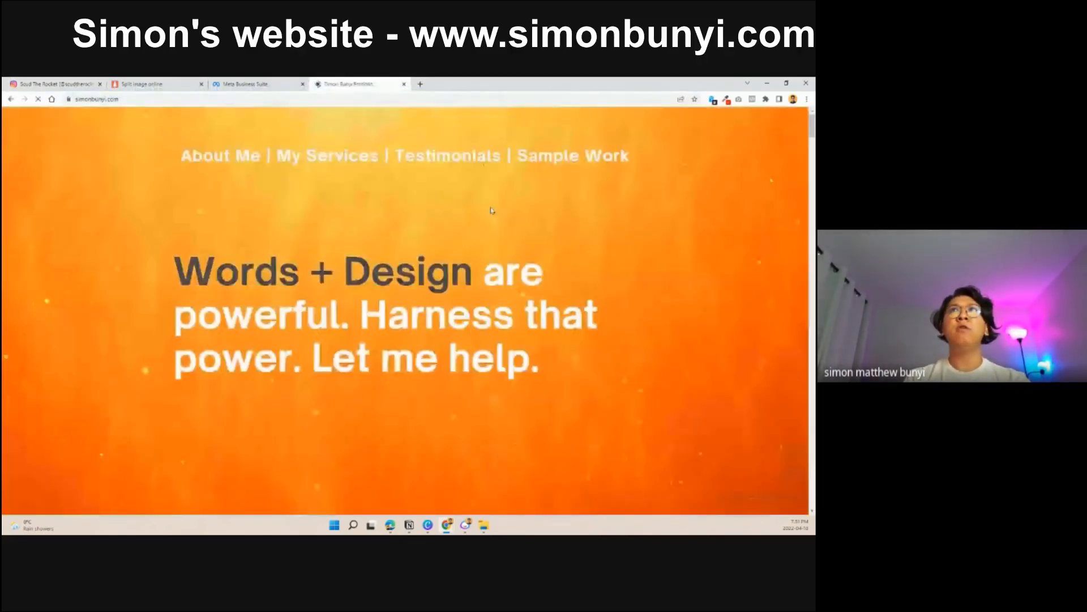
{"action": "left_click", "coordinate": [587, 159]}
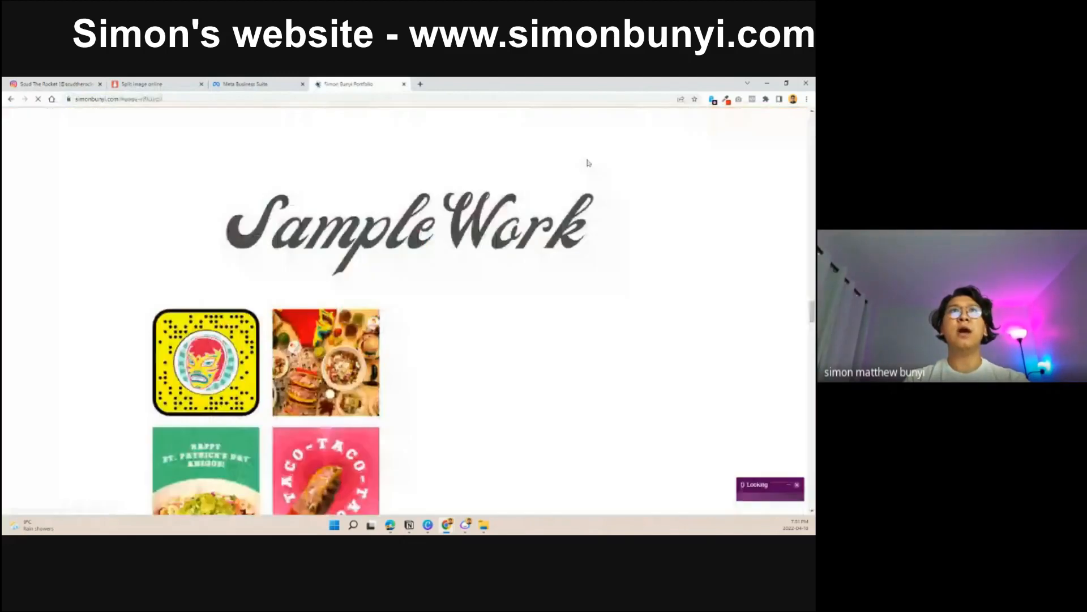
- Examine the seamless carousel designs in the portfolio's Sample Work section, including the hair brushing and fundraising examples
{"action": "scroll", "coordinate": [578, 311], "scroll_direction": "down", "scroll_amount": 1}
{"action": "scroll", "coordinate": [579, 311], "scroll_direction": "down", "scroll_amount": 10}
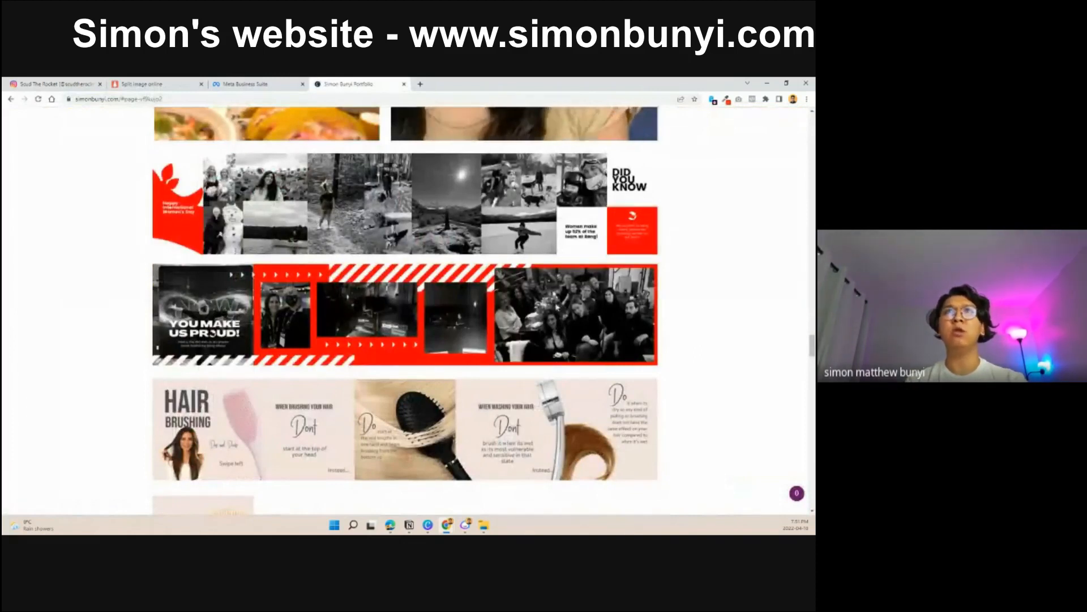
{"action": "scroll", "coordinate": [611, 335], "scroll_direction": "down", "scroll_amount": 2}
{"action": "scroll", "coordinate": [372, 350], "scroll_direction": "down", "scroll_amount": 8}
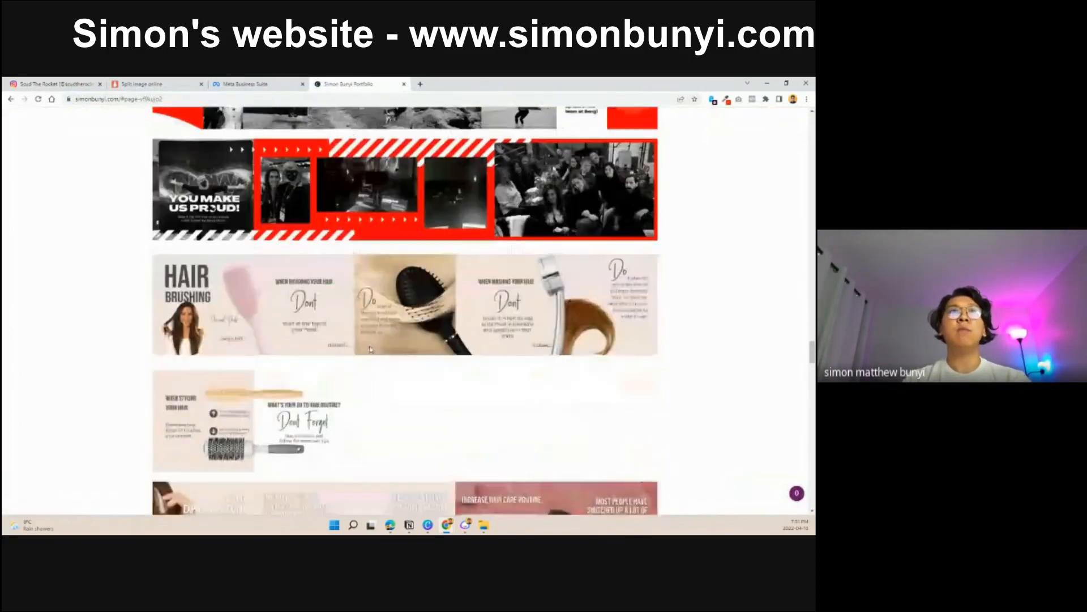
{"action": "scroll", "coordinate": [401, 354], "scroll_direction": "down", "scroll_amount": 15}
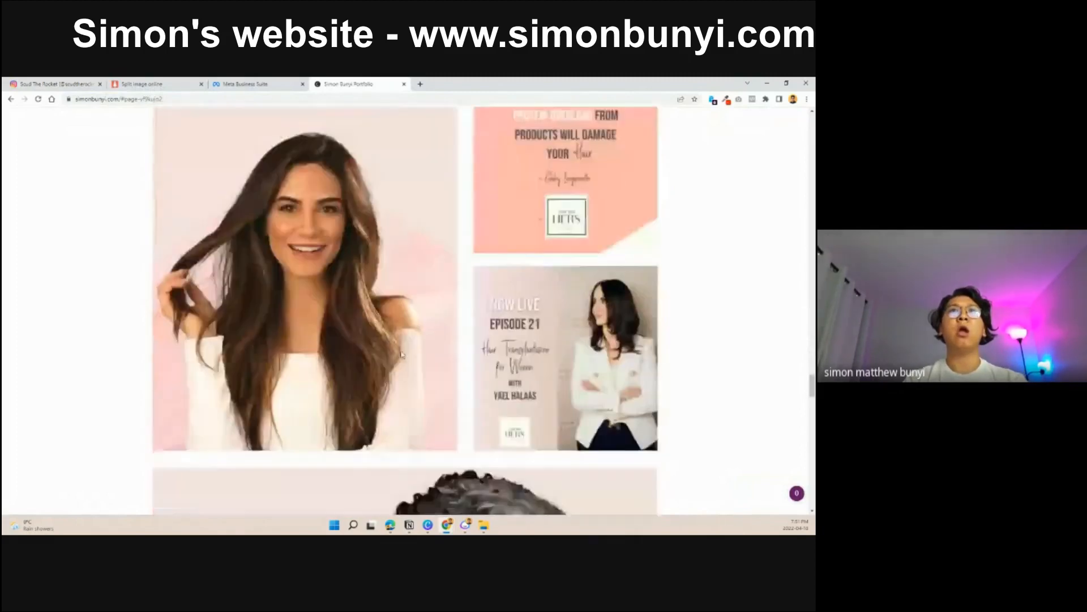
{"action": "scroll", "coordinate": [435, 371], "scroll_direction": "up", "scroll_amount": 3}
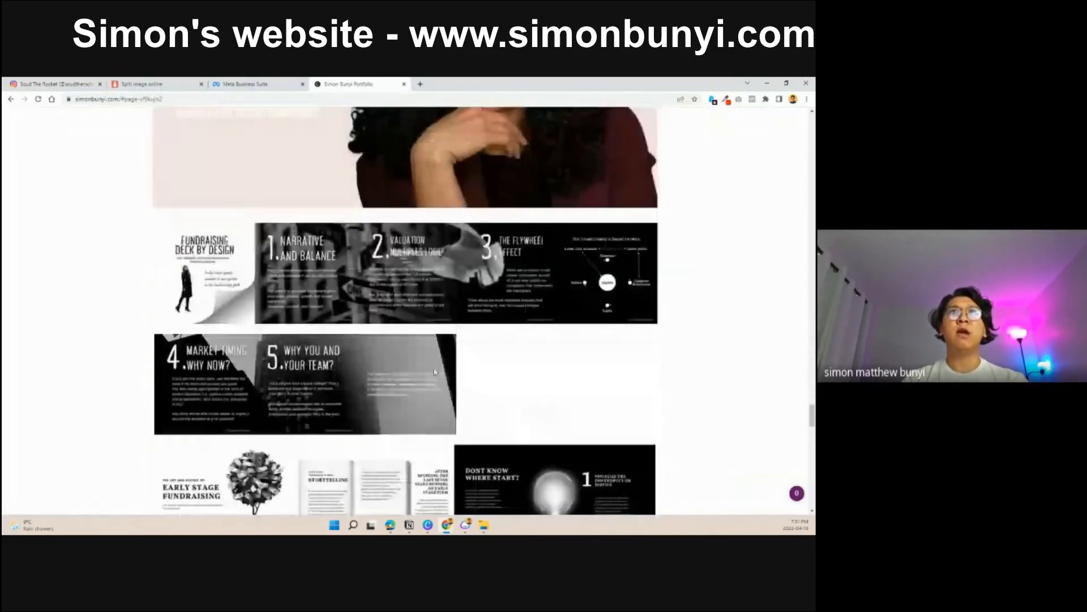
{"action": "scroll", "coordinate": [360, 400], "scroll_direction": "down", "scroll_amount": 2}
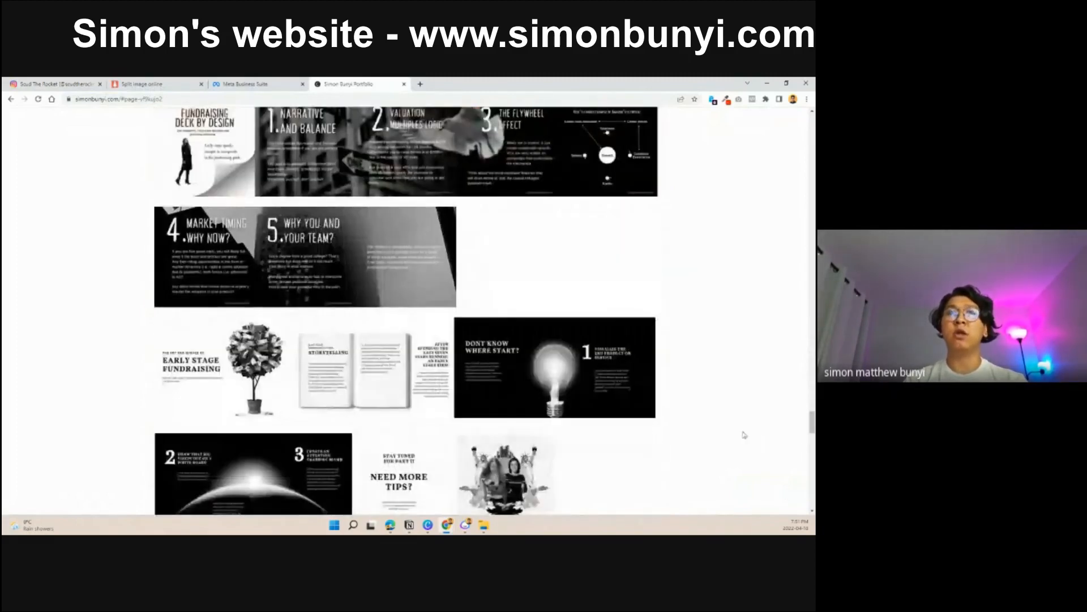
{"action": "scroll", "coordinate": [690, 467], "scroll_direction": "down", "scroll_amount": 3}
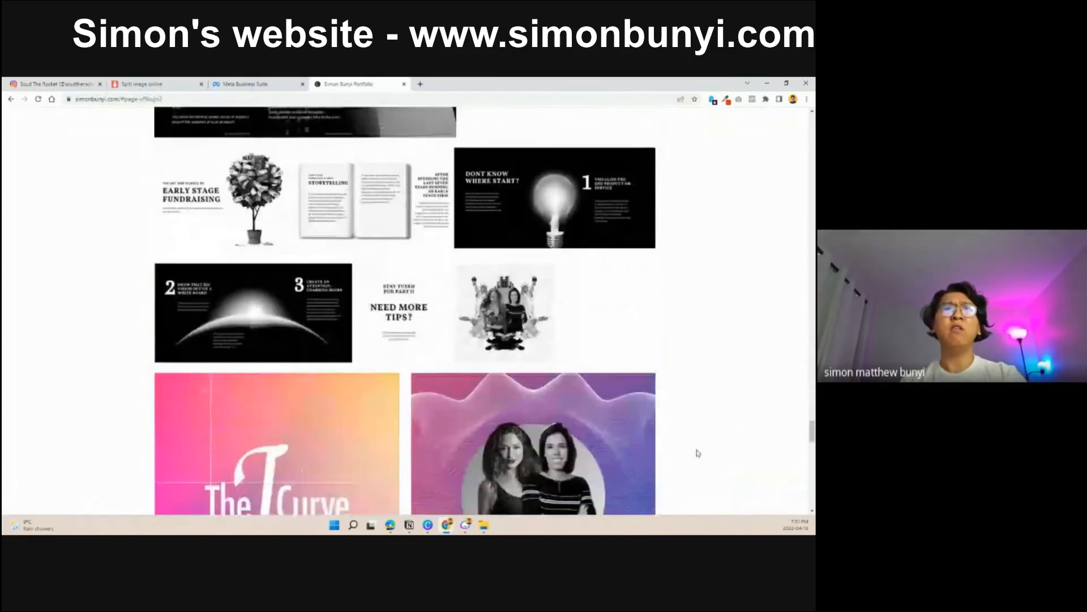
{"action": "scroll", "coordinate": [795, 451], "scroll_direction": "down", "scroll_amount": 1}
- Look over the portfolio's biography and My Services sections, and return to the "Words + Design" opening banner
{"action": "left_click_drag", "start_coordinate": [807, 466], "coordinate": [808, 145]}
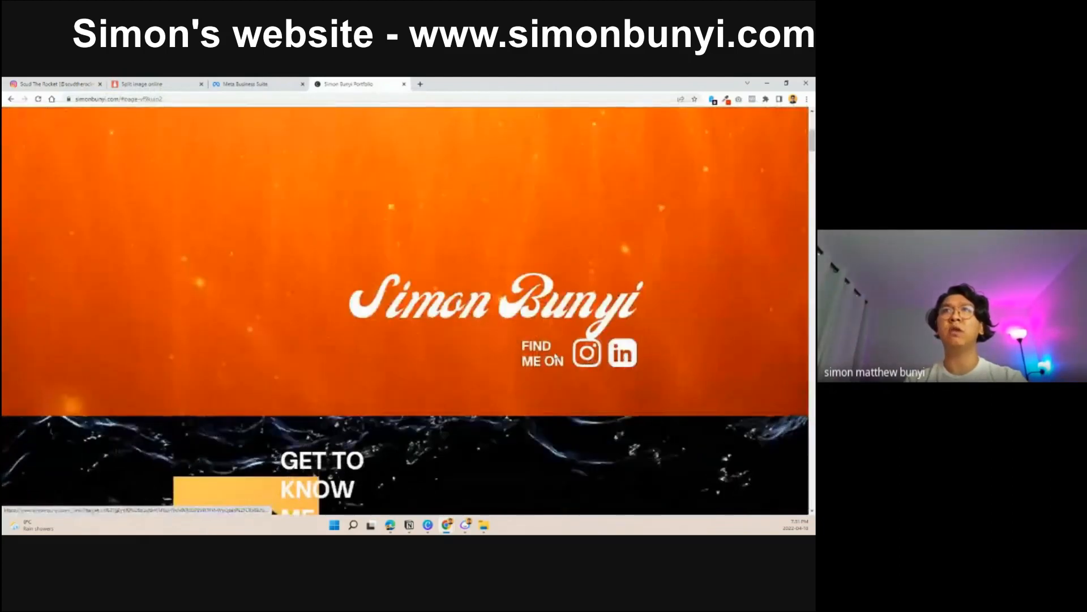
{"action": "scroll", "coordinate": [701, 419], "scroll_direction": "down", "scroll_amount": 4}
{"action": "scroll", "coordinate": [701, 420], "scroll_direction": "down", "scroll_amount": 15}
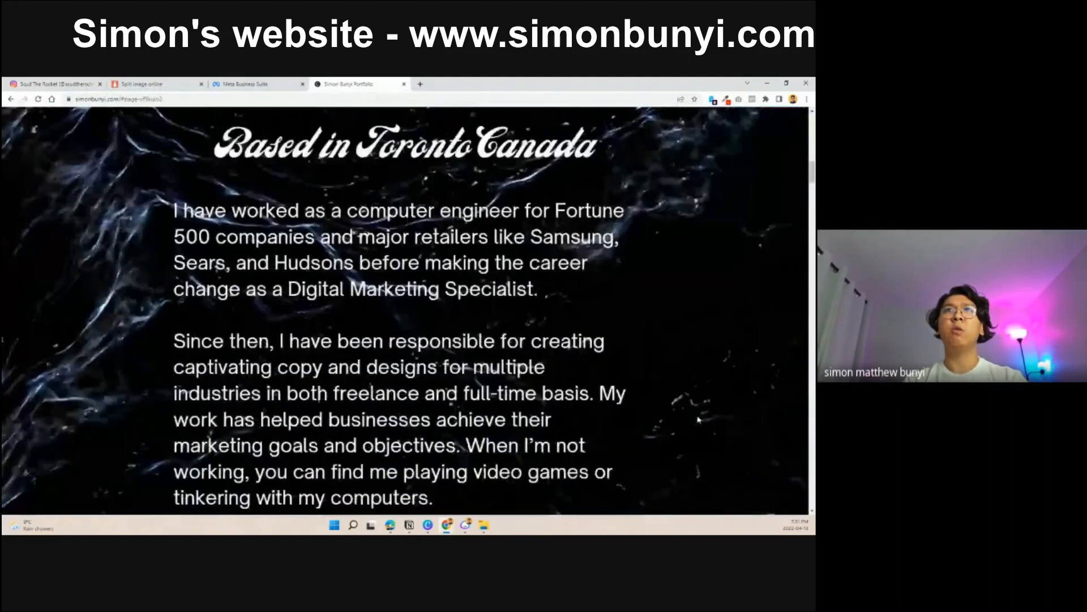
{"action": "scroll", "coordinate": [539, 430], "scroll_direction": "down", "scroll_amount": 5}
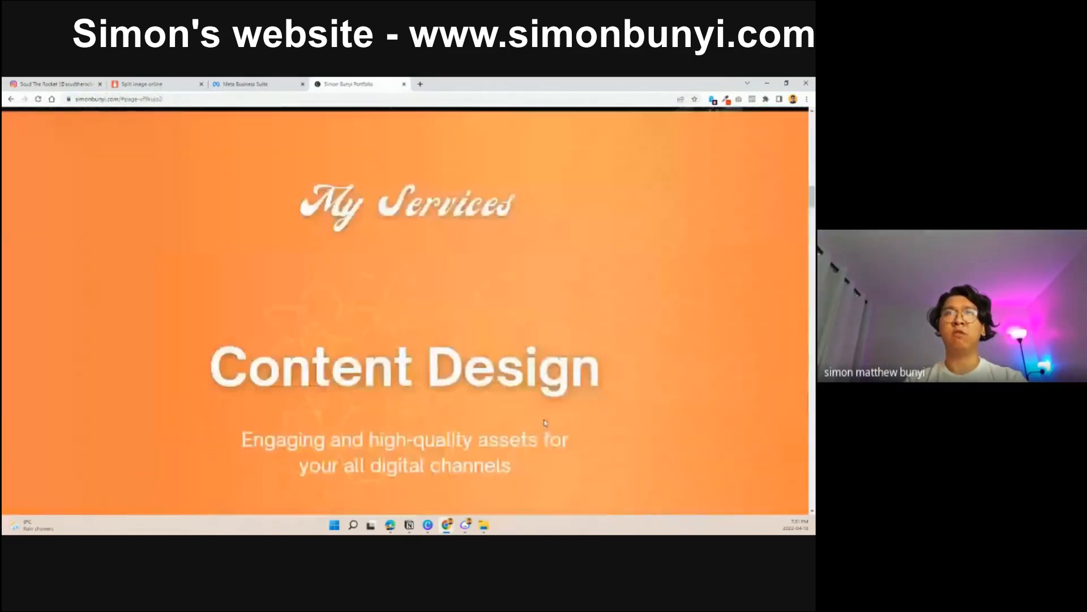
{"action": "scroll", "coordinate": [667, 416], "scroll_direction": "up", "scroll_amount": 5}
{"action": "scroll", "coordinate": [669, 405], "scroll_direction": "up", "scroll_amount": 5}
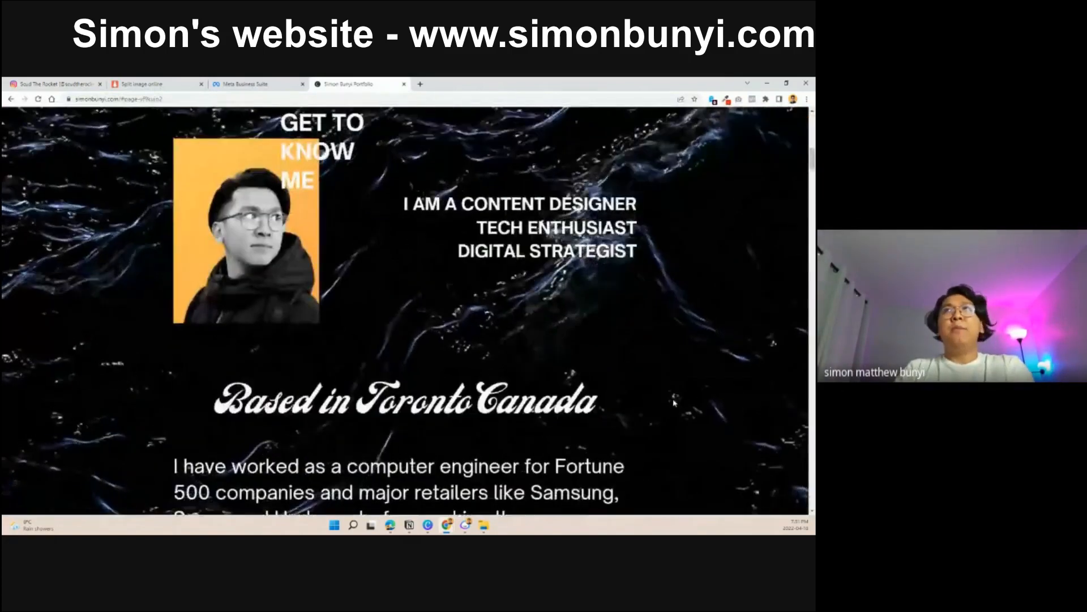
{"action": "scroll", "coordinate": [680, 363], "scroll_direction": "down", "scroll_amount": 20}
{"action": "scroll", "coordinate": [727, 442], "scroll_direction": "up", "scroll_amount": 2}
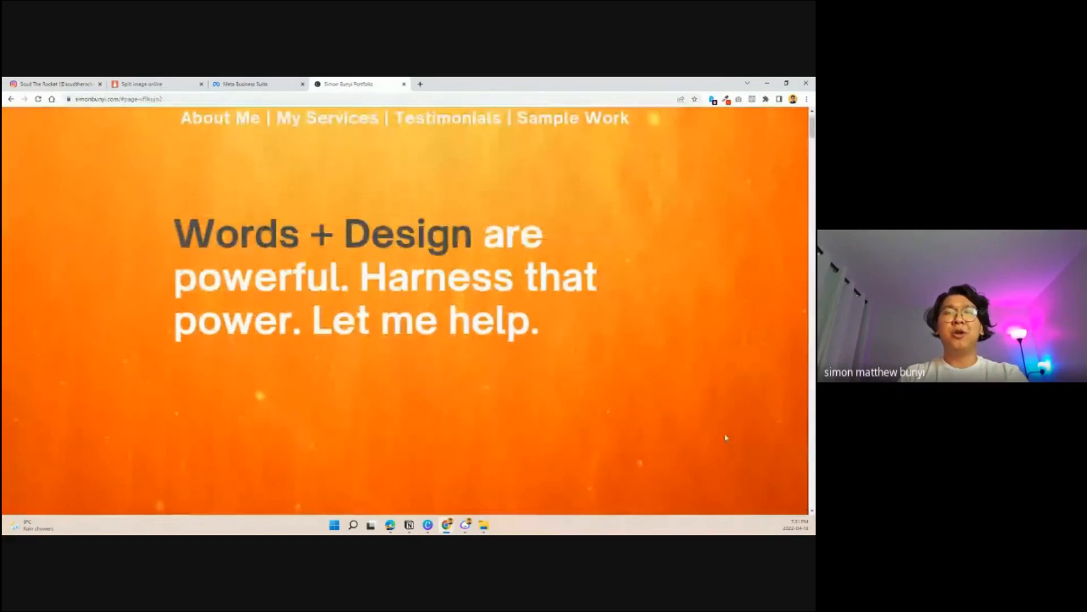
{"action": "scroll", "coordinate": [688, 382], "scroll_direction": "up", "scroll_amount": 1}
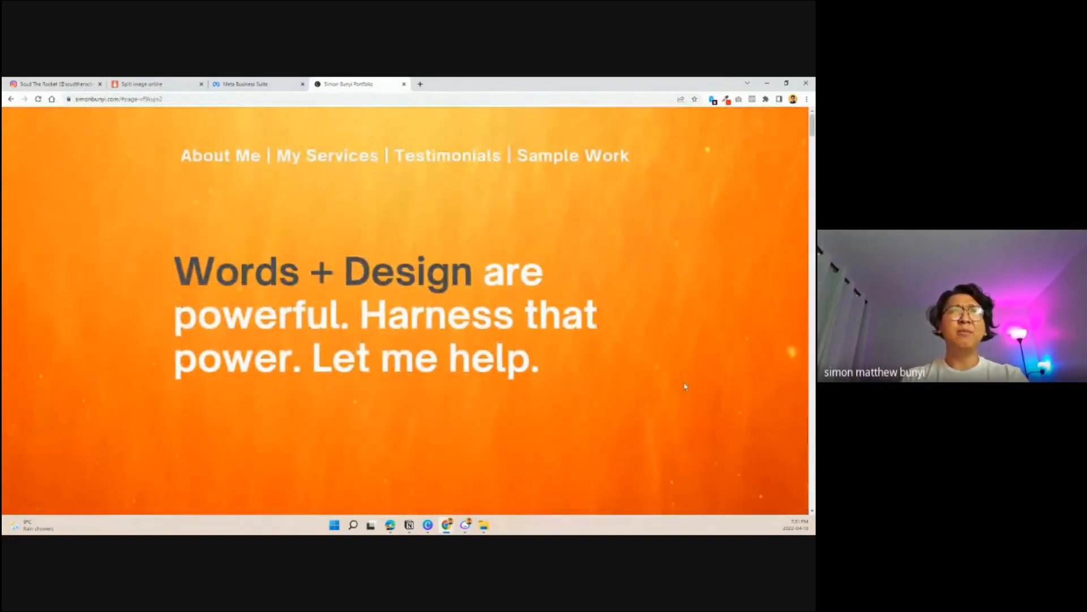